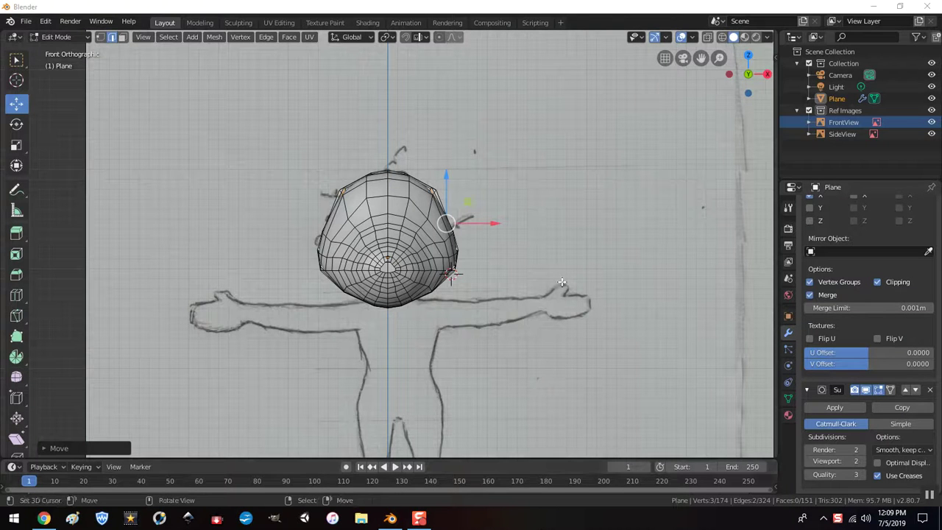
- Show the head in Right Orthographic view with Vertex select mode active
mouse_move(598, 306)
middle_down()
mouse_move(467, 321)
mouse_move(591, 329)
mouse_move(519, 232)
middle_up()
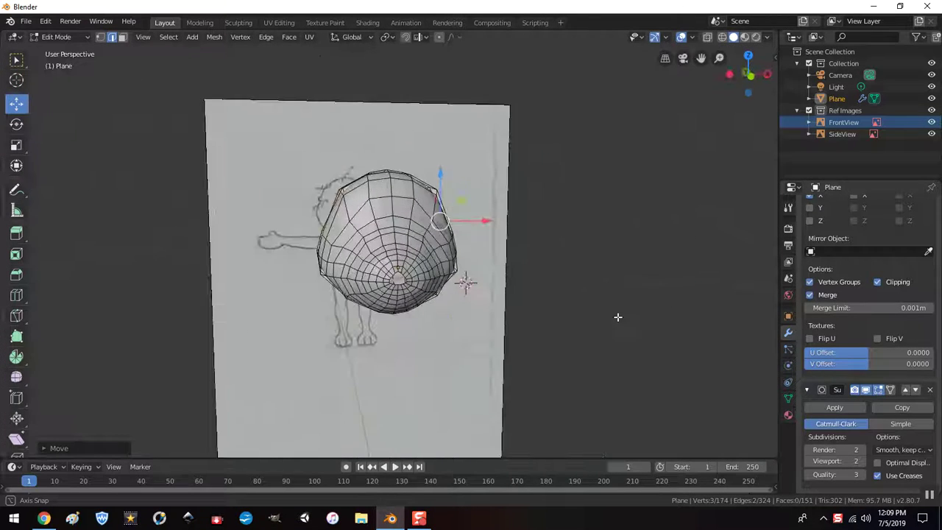
click(100, 36)
key(KP_3)
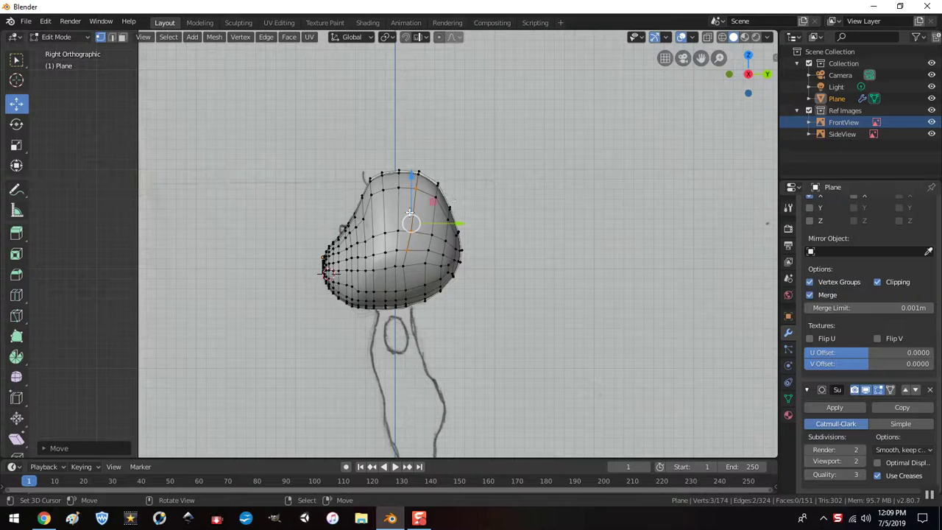
- Squeeze the first three vertical edge loops inward along Y with the Scale tool
alt+click(410, 218)
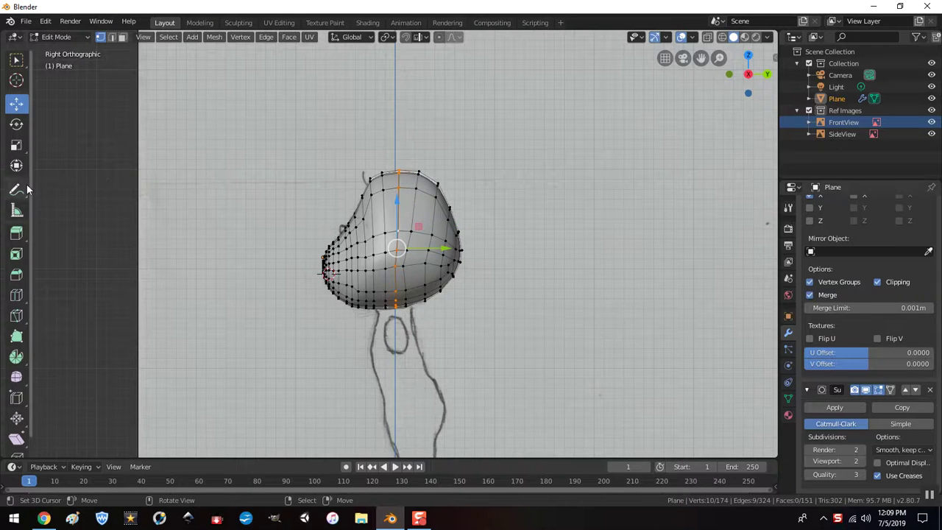
click(16, 146)
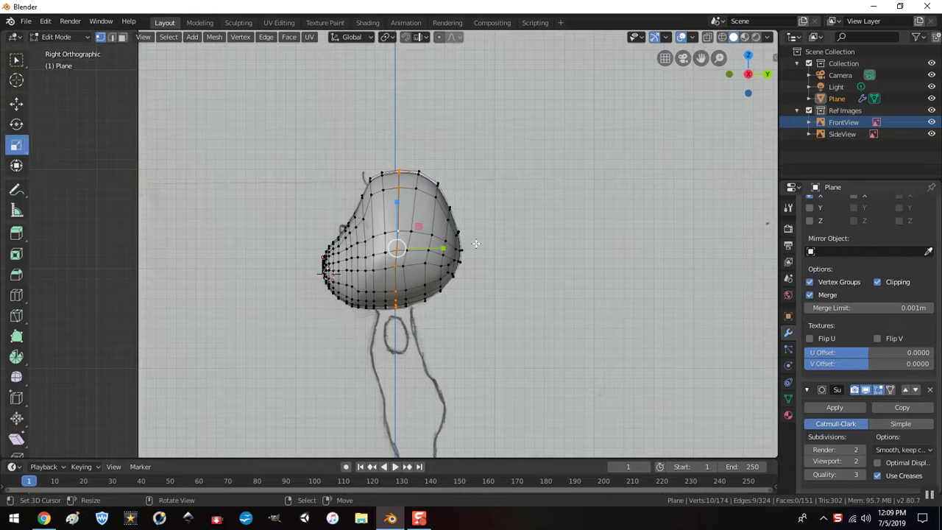
mouse_move(446, 249)
mouse_down()
mouse_move(423, 249)
mouse_move(440, 249)
mouse_up()
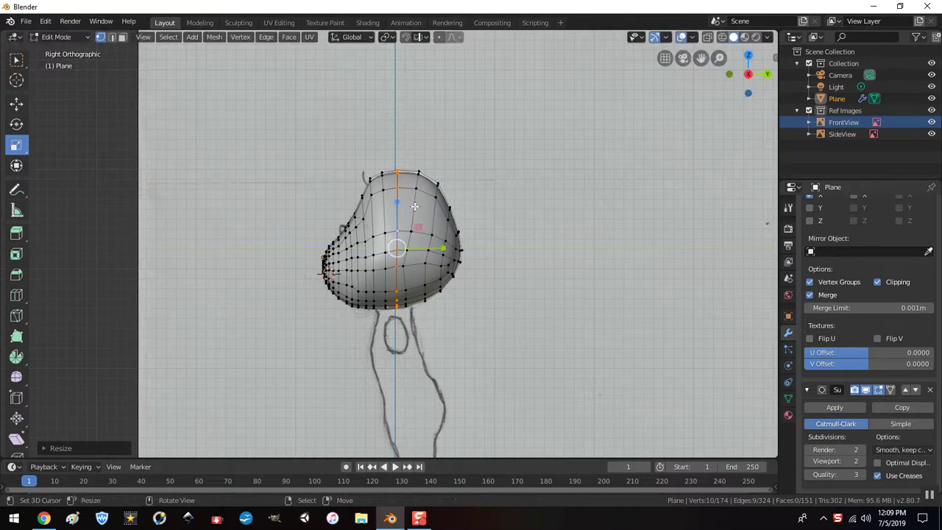
alt+click(416, 206)
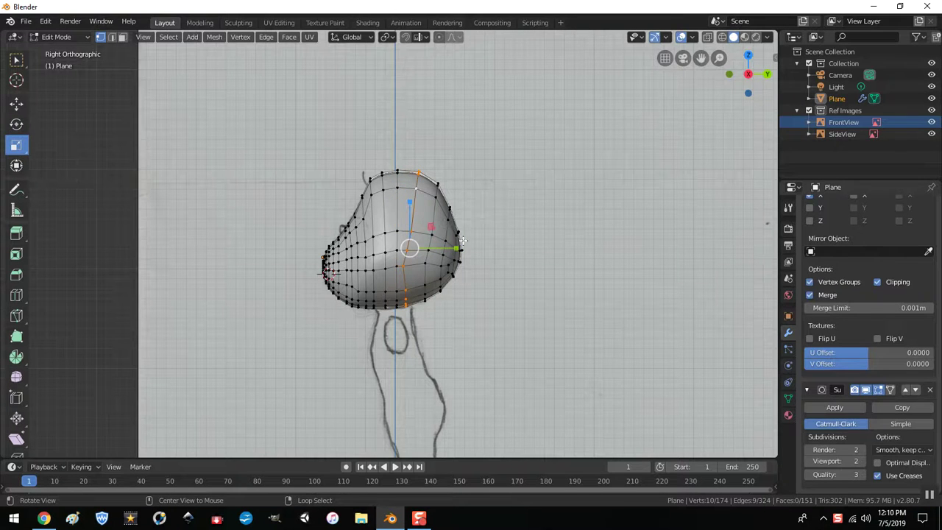
drag(457, 249, 440, 249)
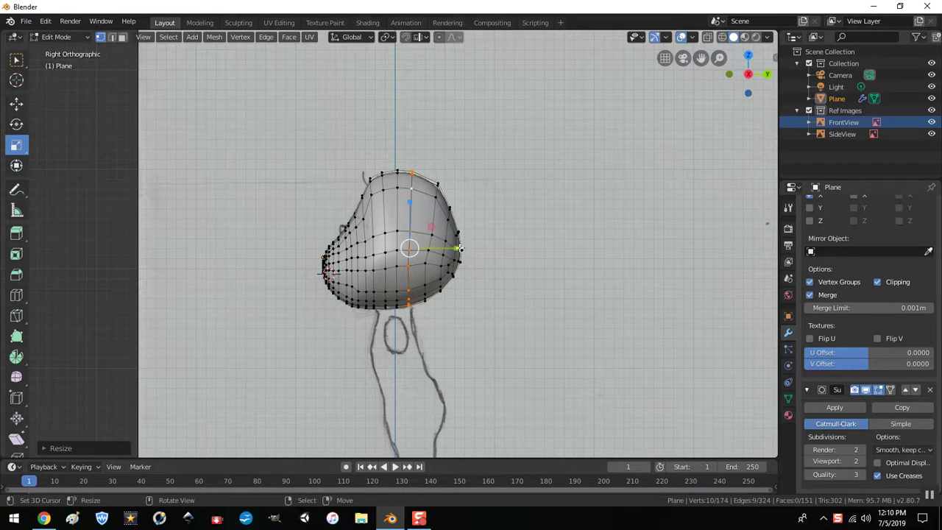
alt+click(436, 235)
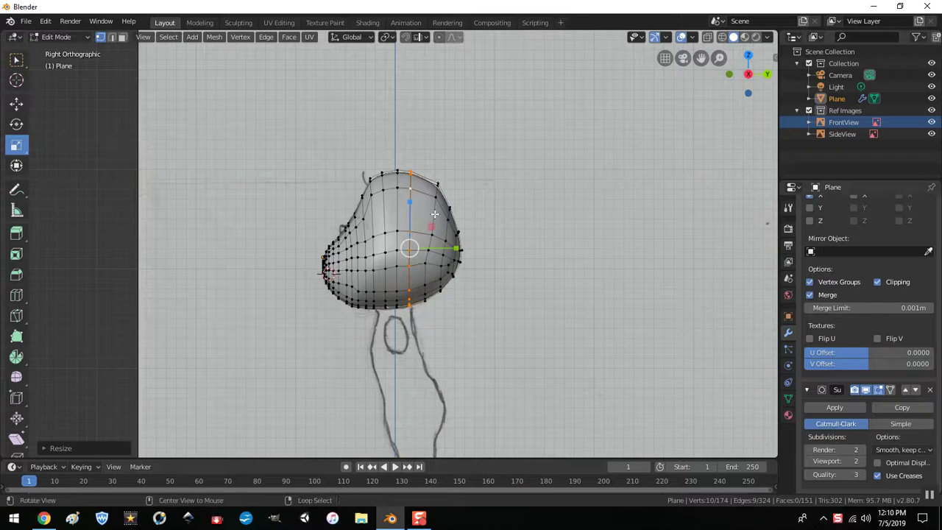
drag(475, 249, 428, 243)
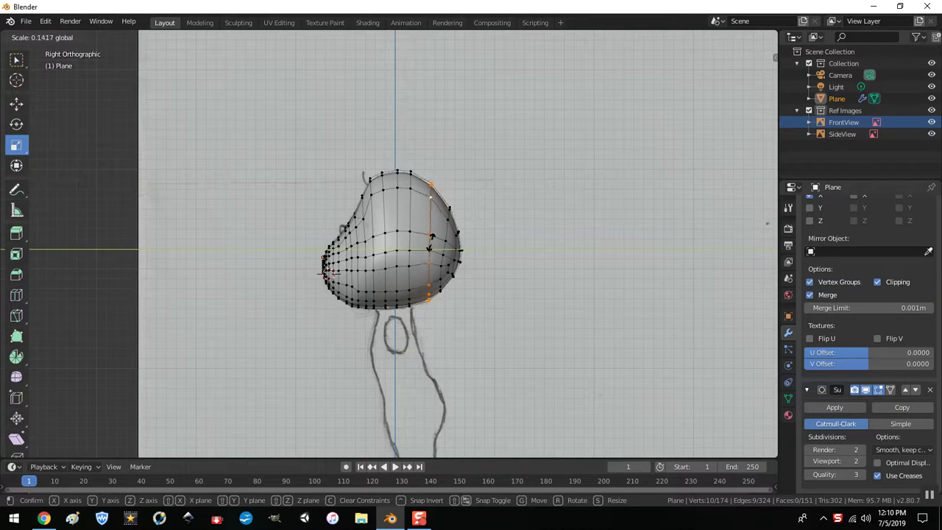
- Scale the next loop toward the back and a loop near the front along Y
alt+click(446, 232)
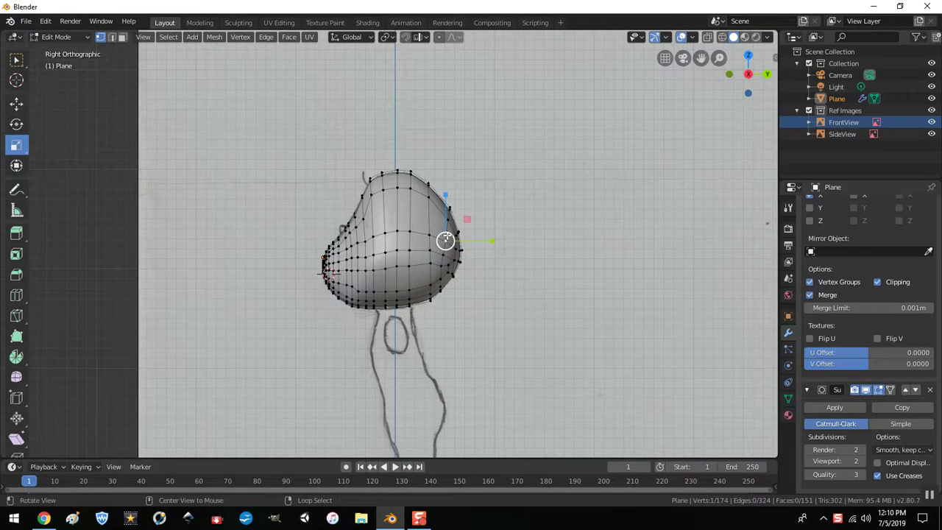
key(s)
key(y)
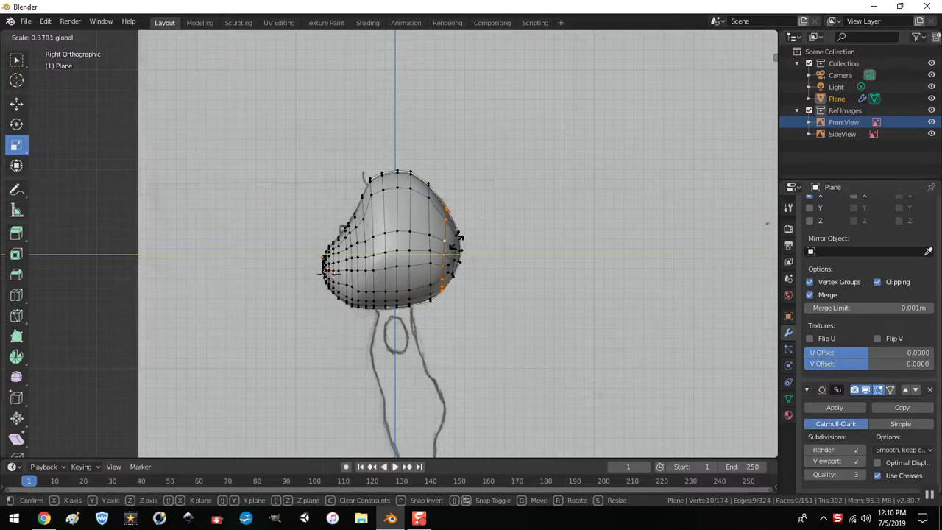
click(454, 235)
key(s)
click(468, 254)
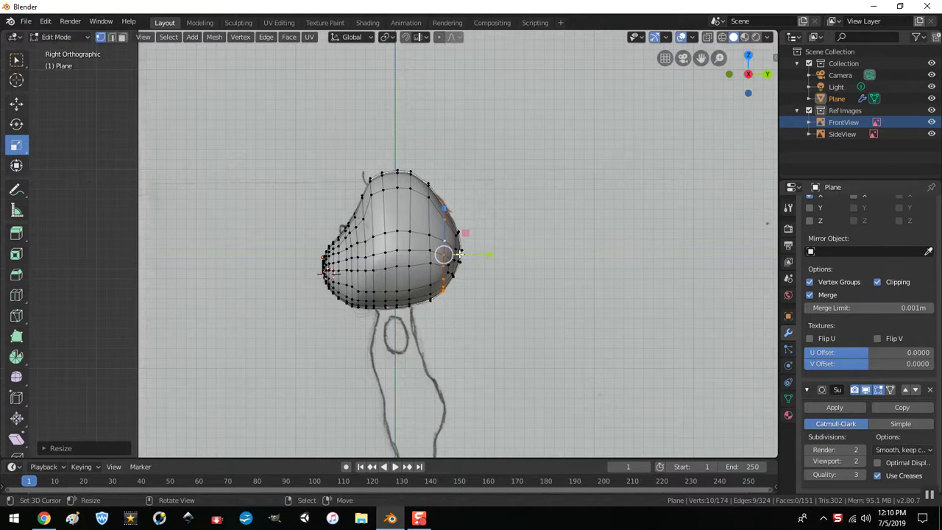
alt+click(364, 222)
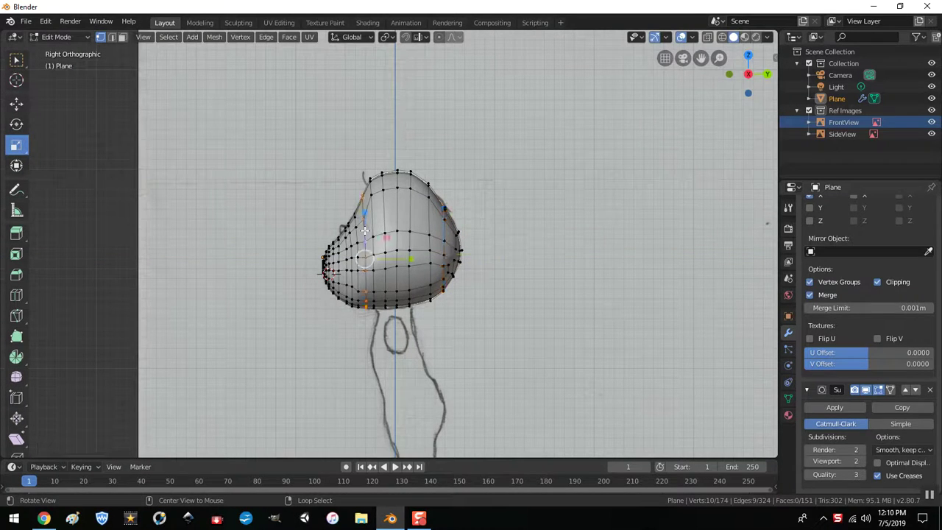
key(s)
key(y)
click(404, 257)
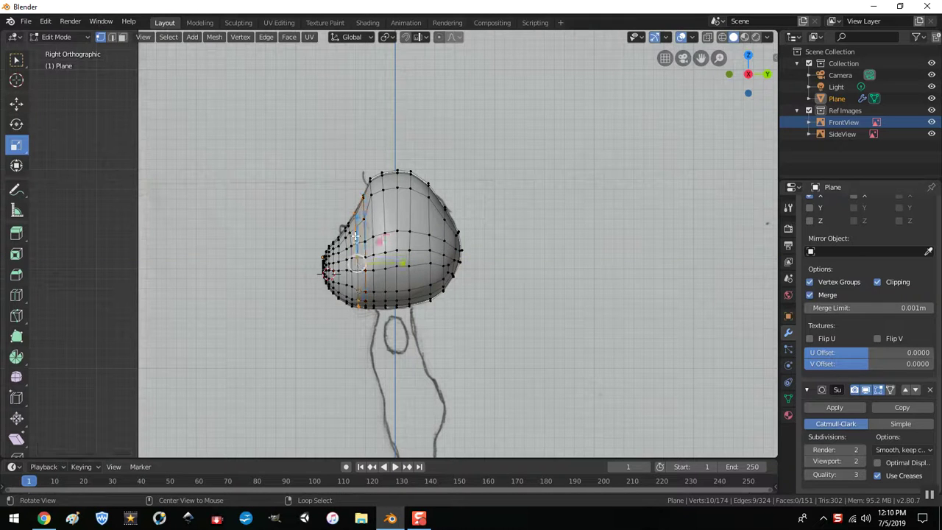
key(s)
click(378, 261)
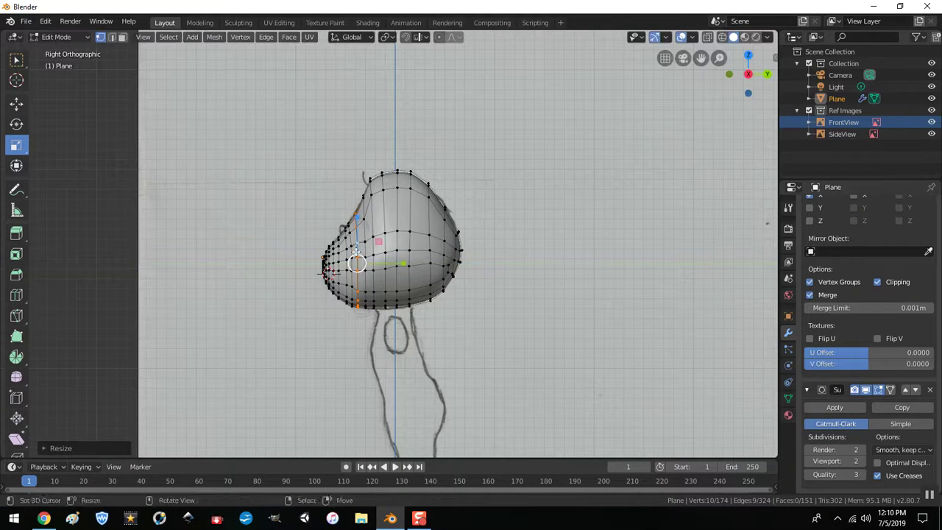
- Scale the remaining front vertical loops along Y, then compare against both sketches
alt+click(355, 253)
key(s)
key(y)
click(382, 266)
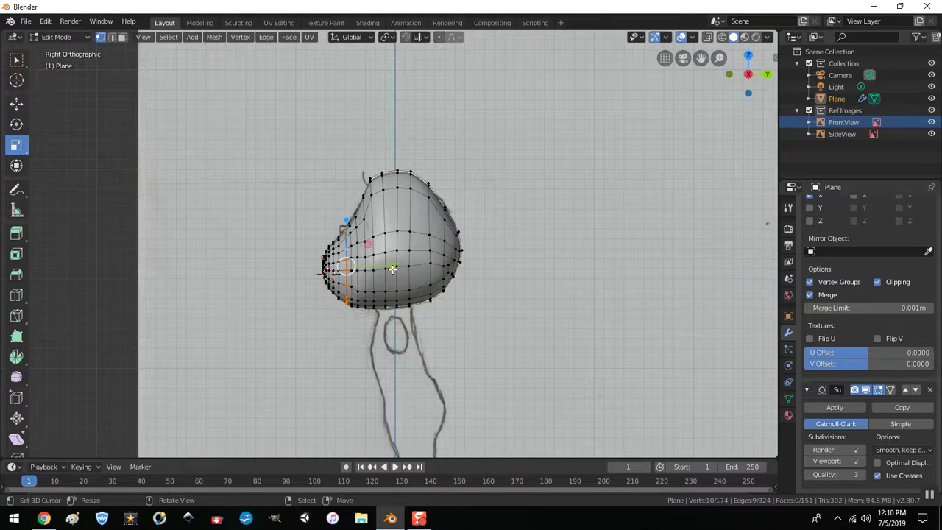
key(s)
key(y)
click(360, 270)
alt+click(345, 221)
key(s)
key(y)
click(360, 270)
mouse_move(500, 278)
middle_down()
mouse_move(615, 301)
mouse_move(707, 277)
mouse_move(521, 302)
mouse_move(478, 299)
mouse_move(504, 302)
middle_up()
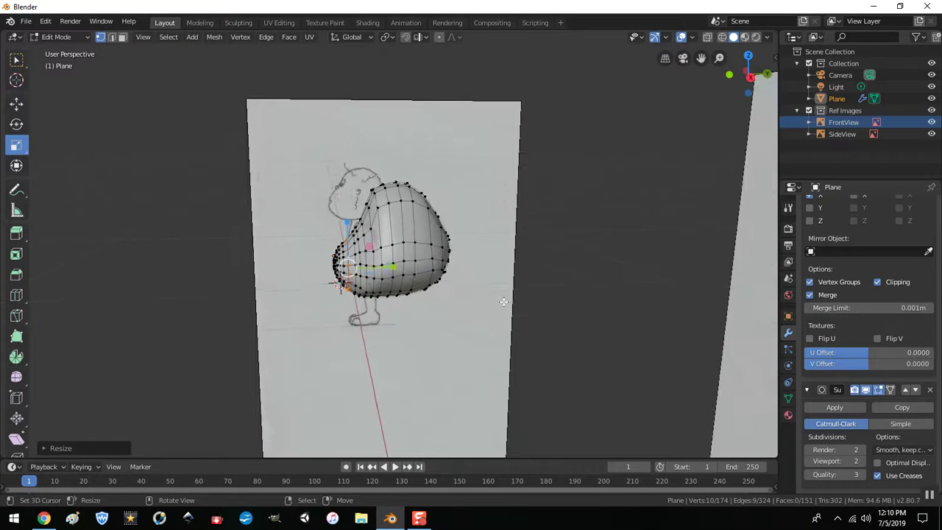
- Nudge one front vertex slightly up along Z, then select the whole head mesh
key(KP_5)
scroll(515, 299, up, 3)
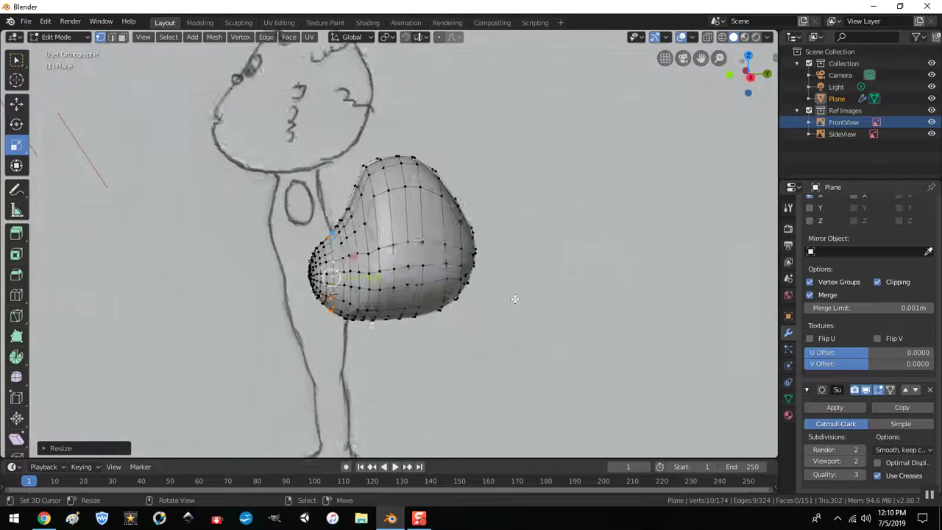
click(360, 257)
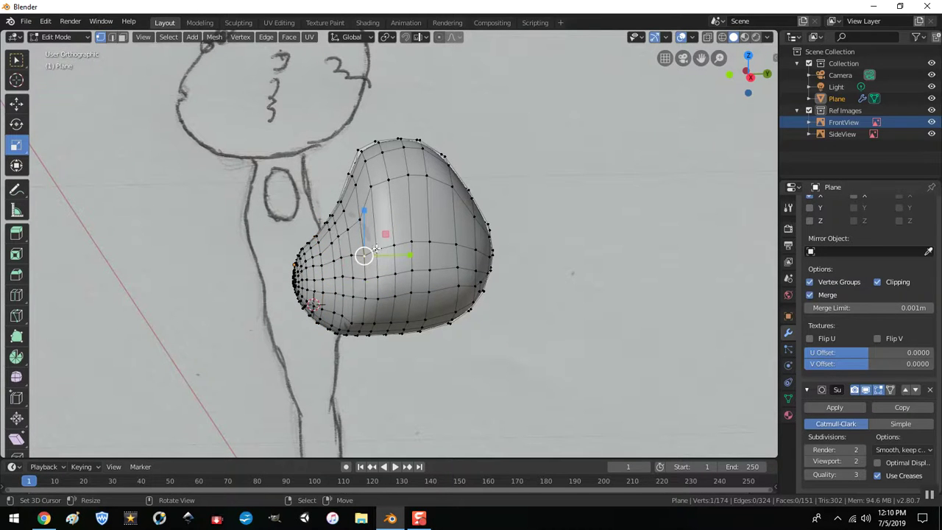
click(16, 104)
drag(363, 211, 410, 207)
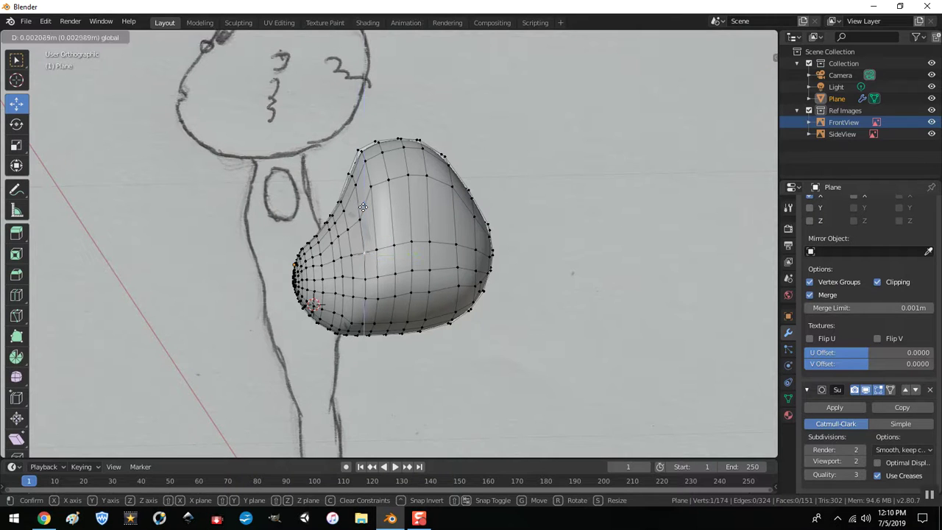
mouse_move(510, 255)
middle_down()
mouse_move(602, 251)
mouse_move(509, 270)
mouse_move(524, 270)
middle_up()
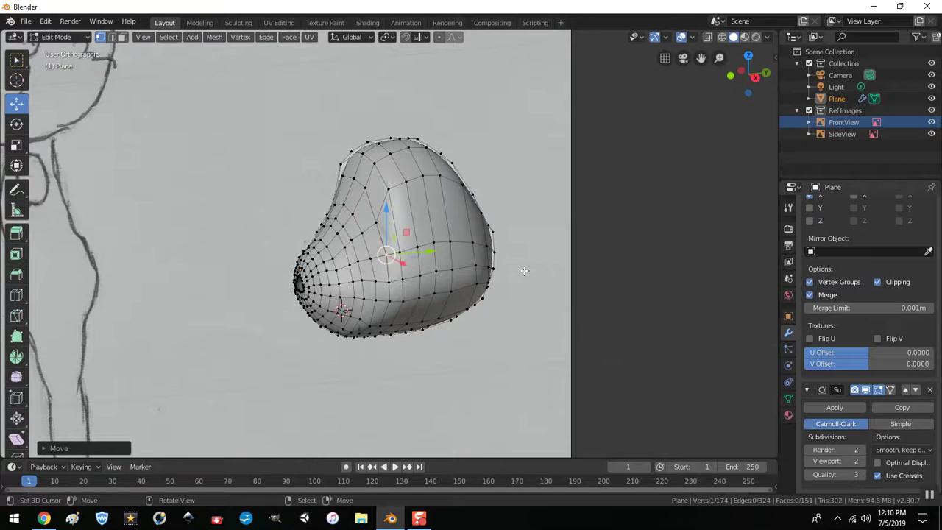
key(a)
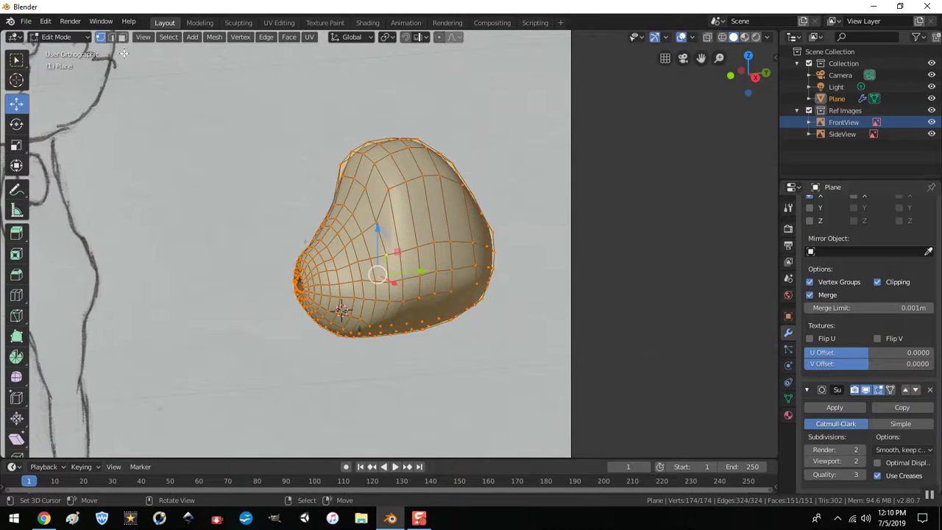
- Apply Smooth Vertices from the Vertex menu to the entire head mesh
click(239, 37)
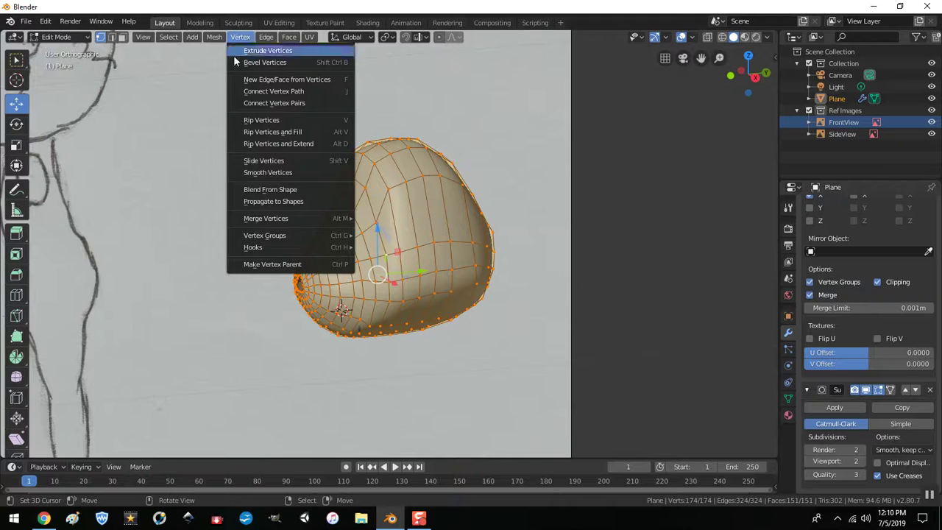
click(239, 171)
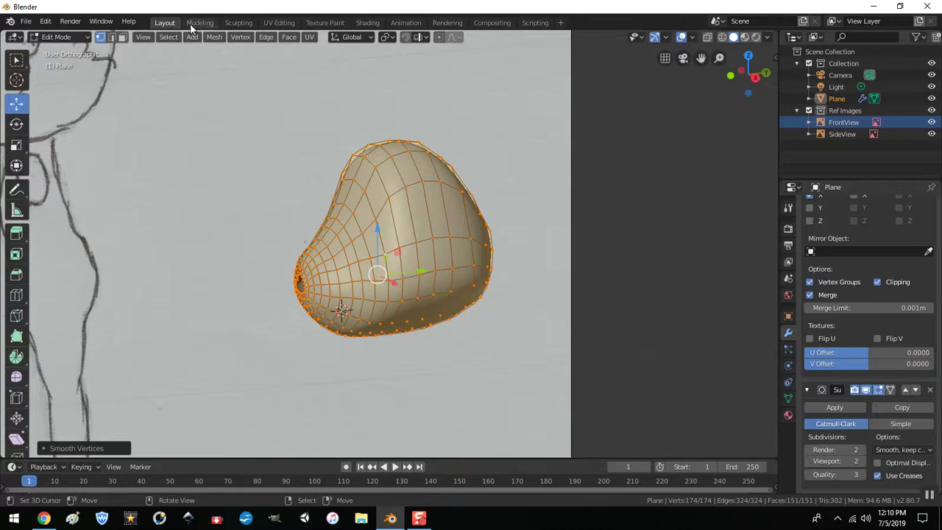
mouse_move(423, 129)
middle_down()
mouse_move(567, 120)
mouse_move(567, 99)
mouse_move(513, 49)
mouse_move(383, 133)
mouse_move(314, 132)
mouse_move(254, 110)
mouse_move(280, 273)
mouse_move(343, 126)
mouse_move(494, 125)
mouse_move(492, 142)
middle_up()
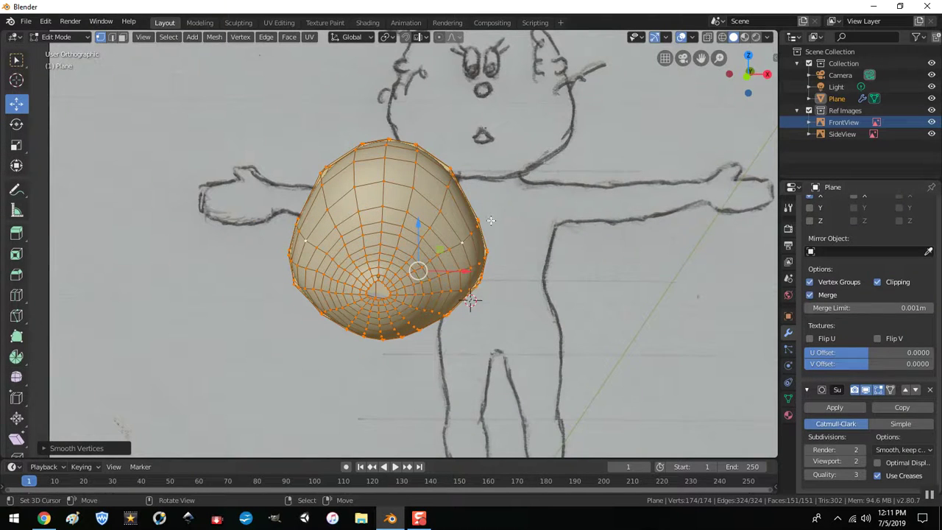
- From the front view, flatten the front hole's edge loop to 0.6292 along Z
key(KP_1)
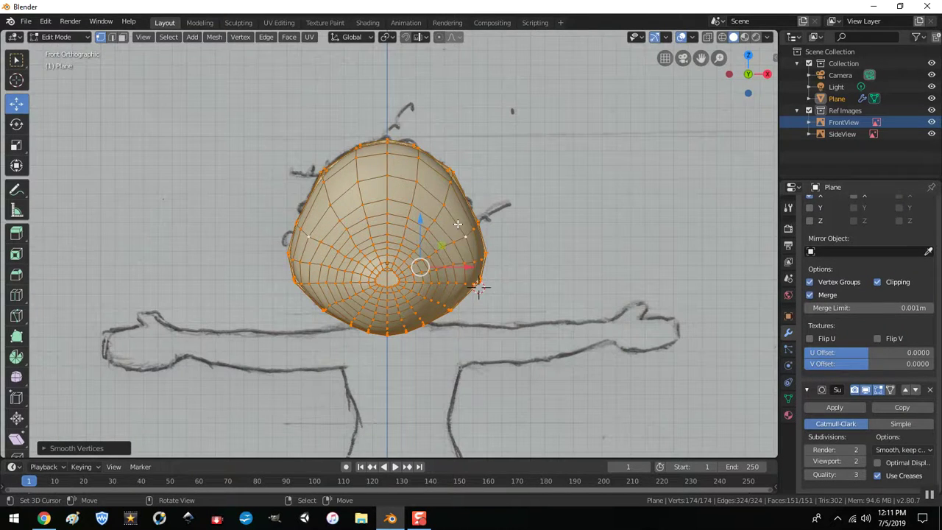
key(alt+a)
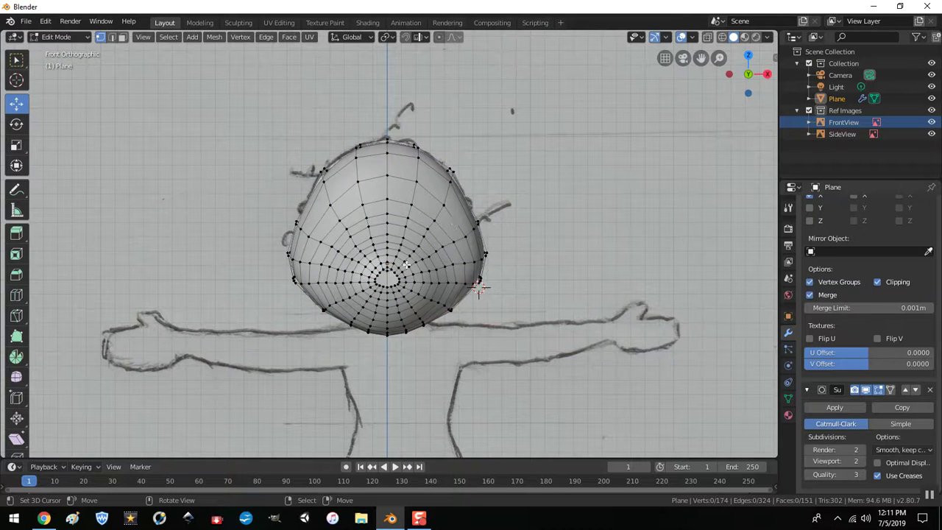
scroll(418, 286, up, 1)
scroll(419, 284, up, 3)
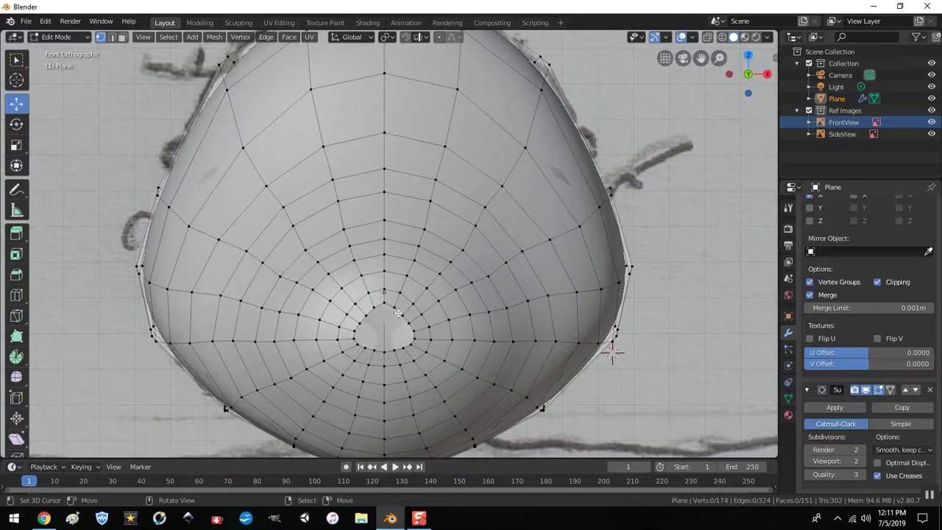
alt+click(398, 313)
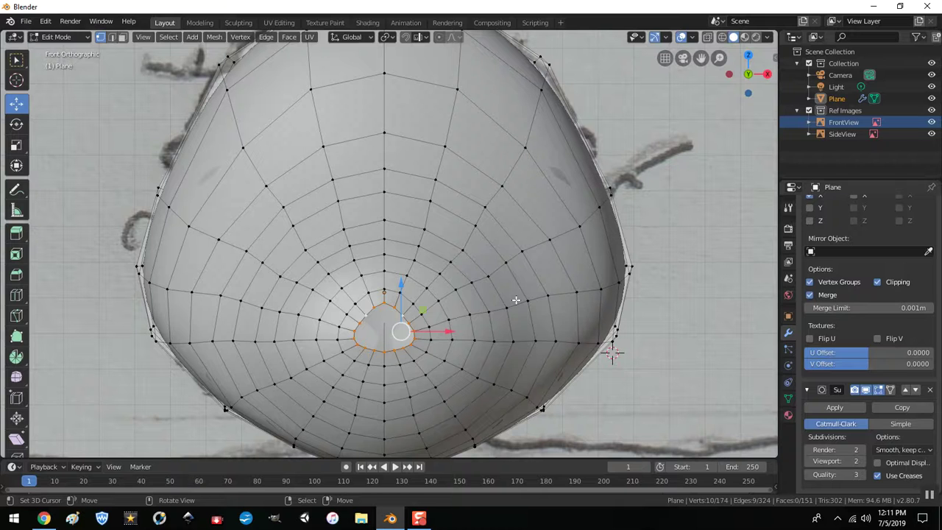
key(s)
key(z)
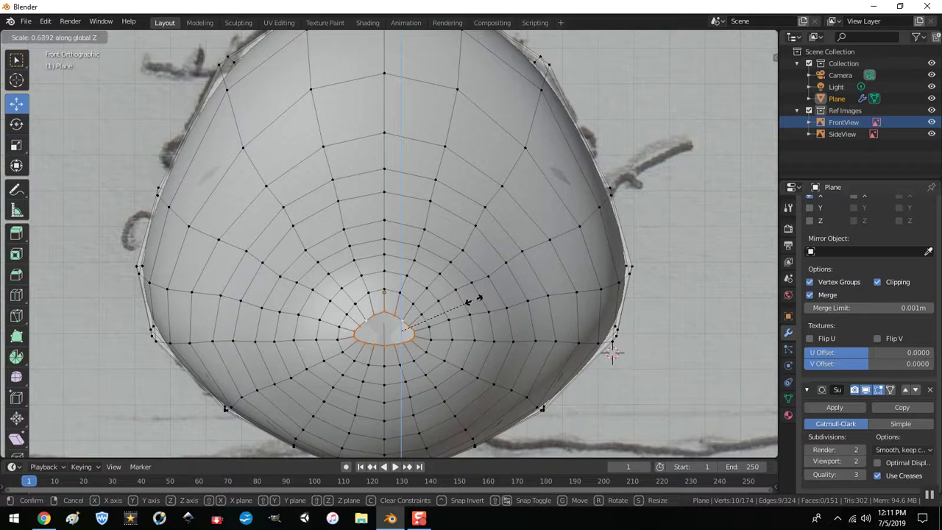
click(472, 300)
- Switch to orthographic and zoom in close on the eye hole
middle_drag(542, 326, 502, 325)
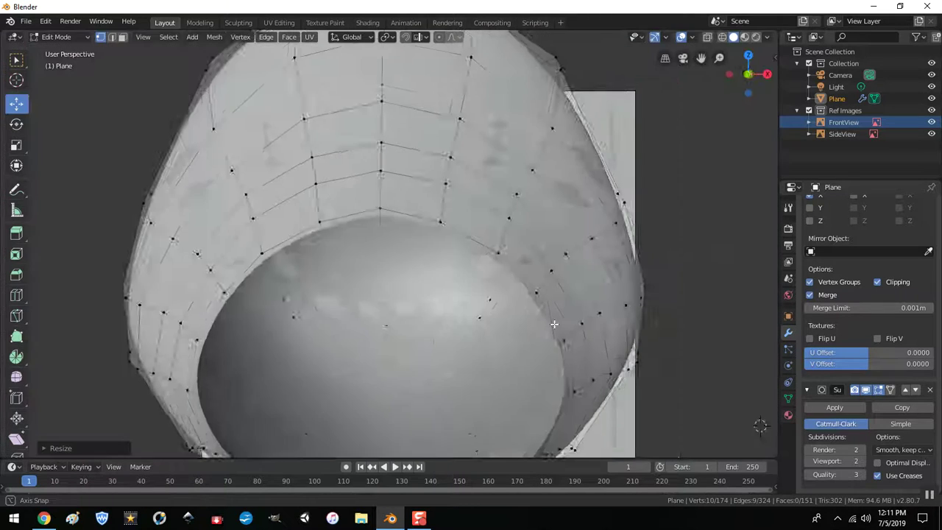
scroll(502, 324, down, 3)
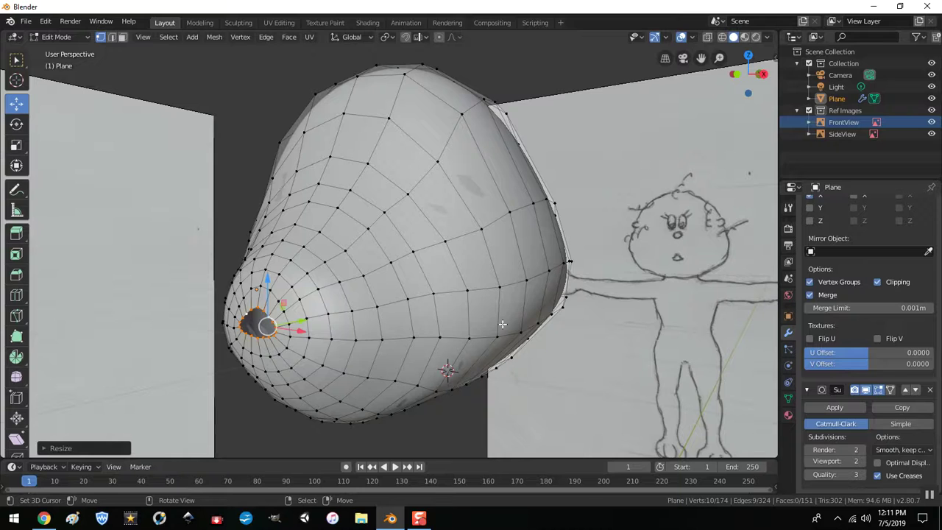
key(KP_5)
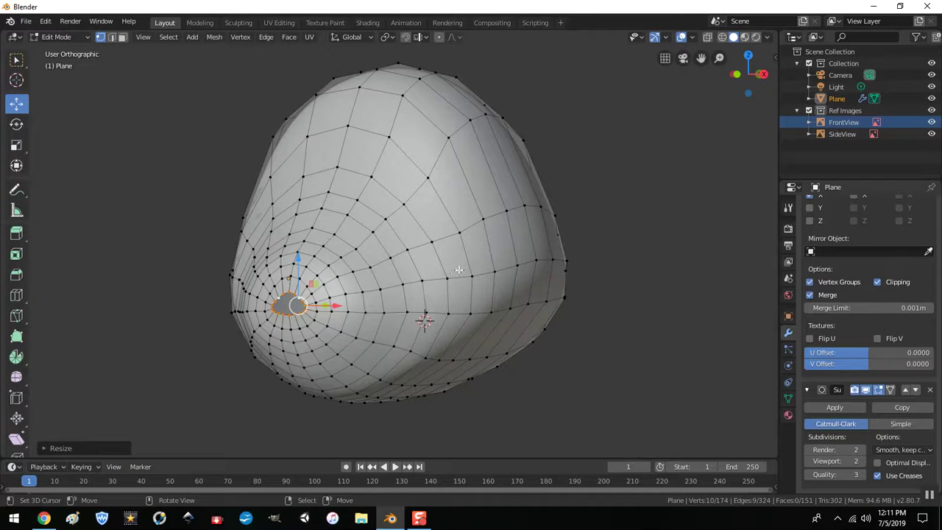
middle_drag(442, 284, 450, 302)
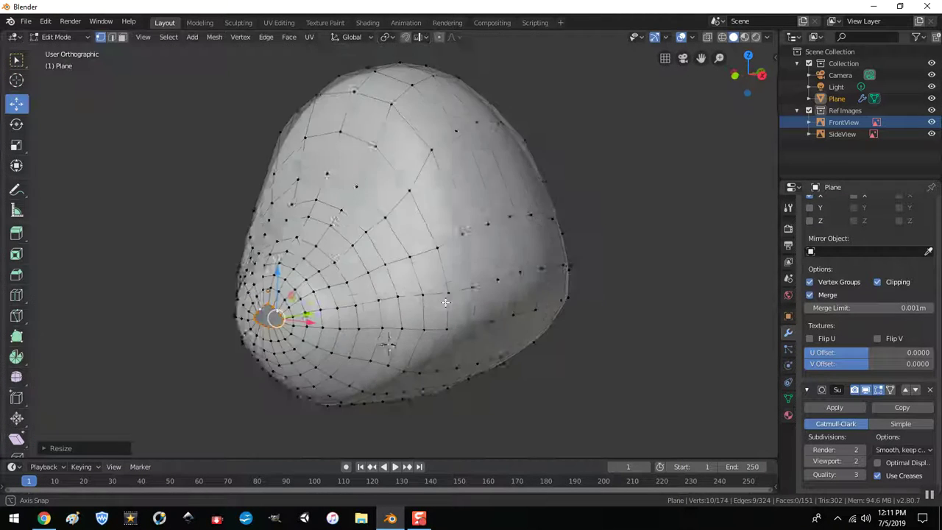
scroll(450, 302, up, 3)
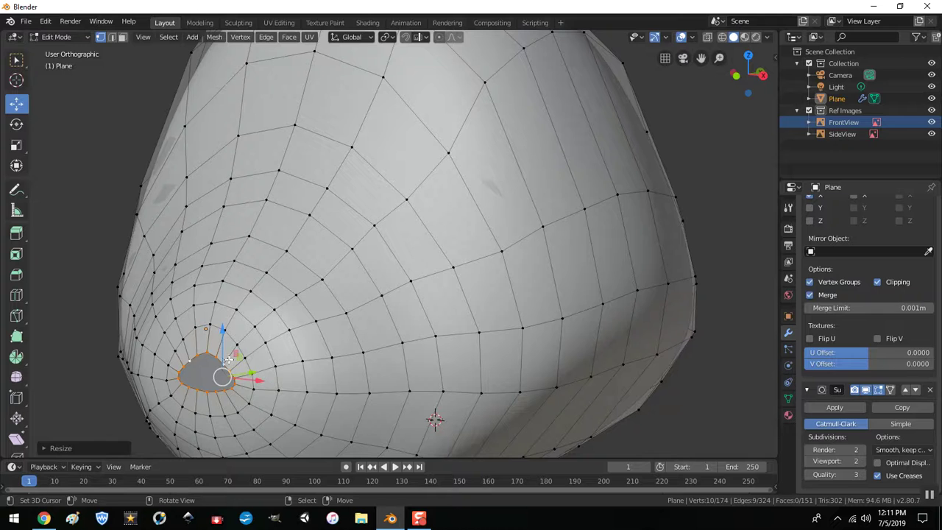
- Extrude the eye hole's rim loop and push it into the head
key(e)
right_click(296, 352)
drag(254, 373, 270, 367)
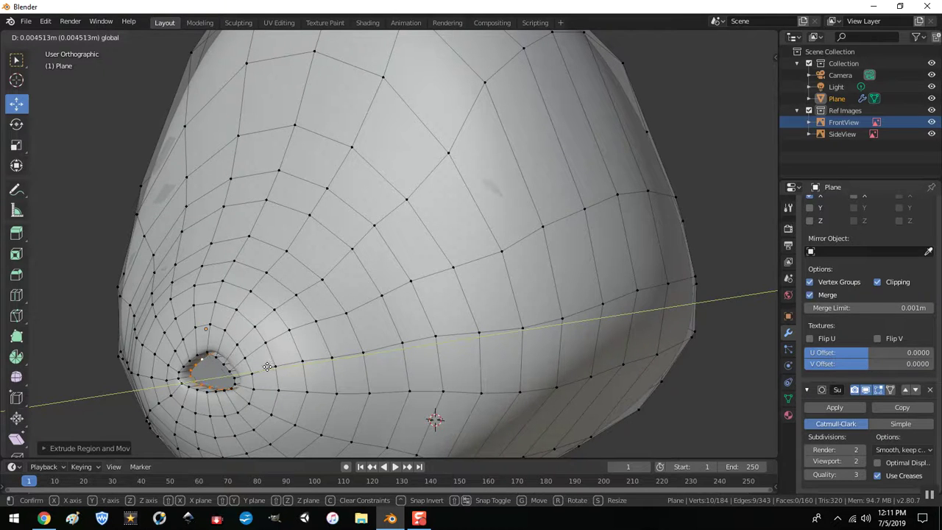
click(268, 366)
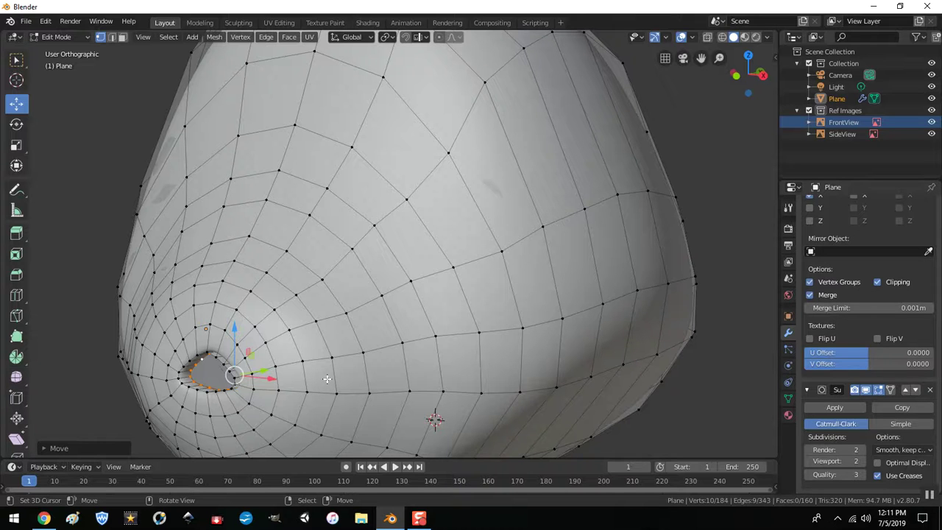
- Extrude the loop again, move it deeper along Y, and shrink the inner ring
key(e)
right_click(326, 378)
key(g)
key(y)
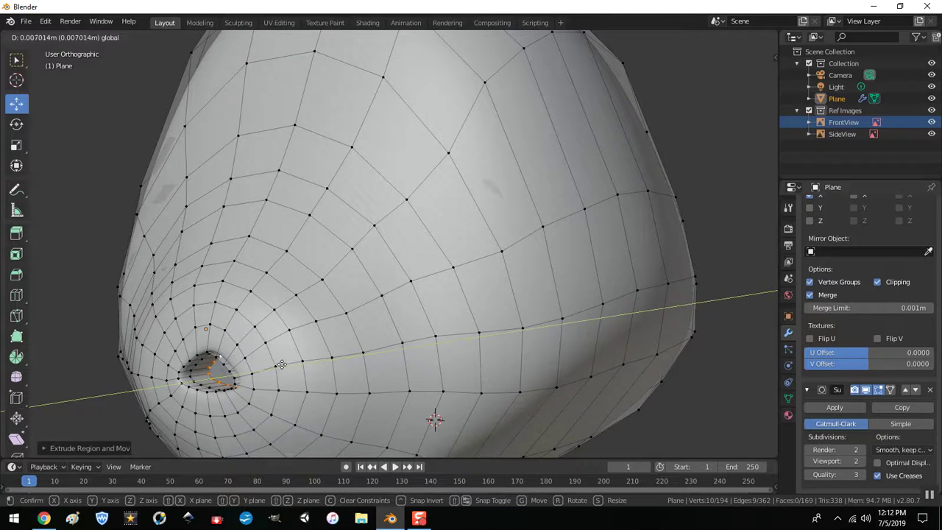
click(282, 365)
key(s)
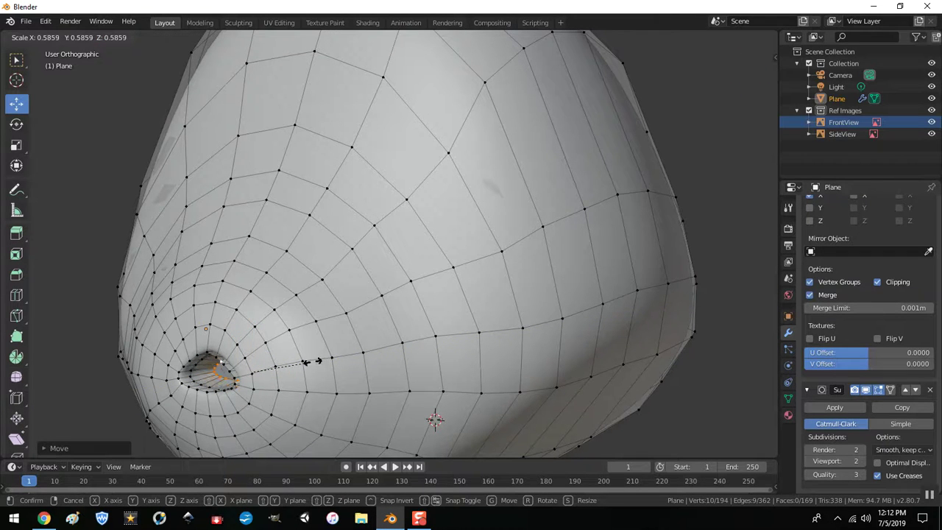
click(313, 361)
- Orbit and zoom around the head to inspect the recessed eye socket front-on
middle_drag(312, 362, 421, 346)
scroll(422, 346, up, 4)
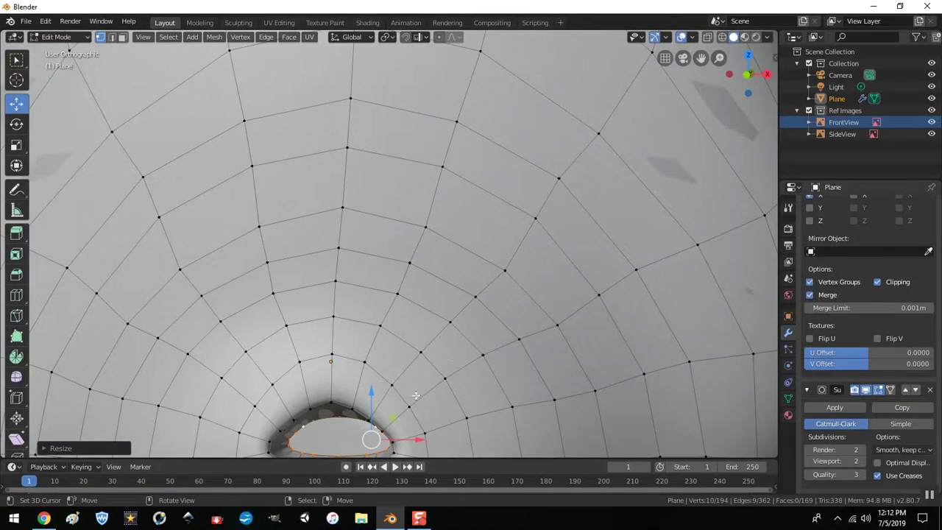
middle_drag(495, 389, 457, 354)
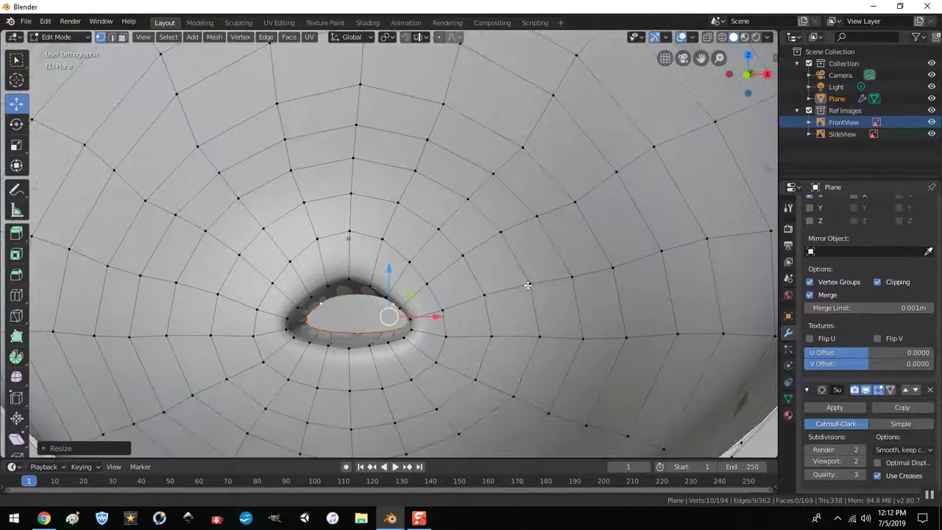
scroll(457, 353, up, 2)
middle_drag(458, 353, 439, 352)
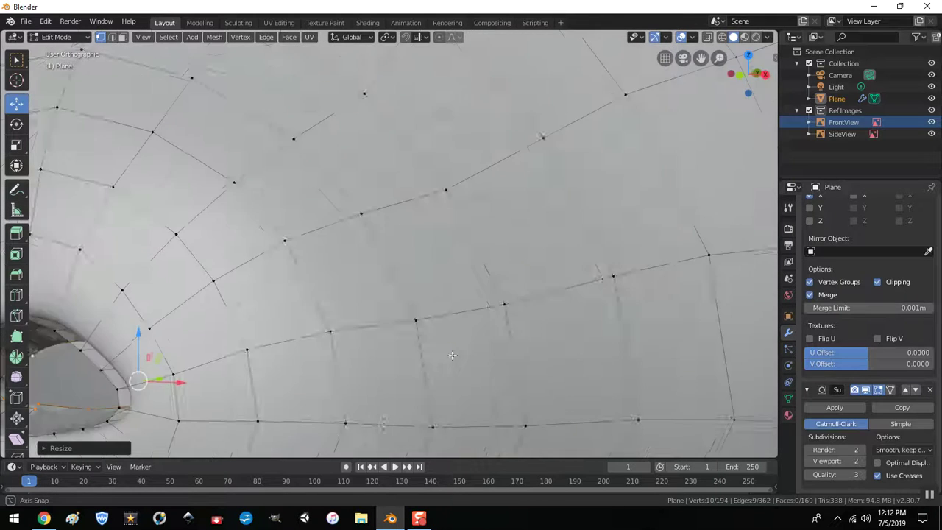
key(KP_1)
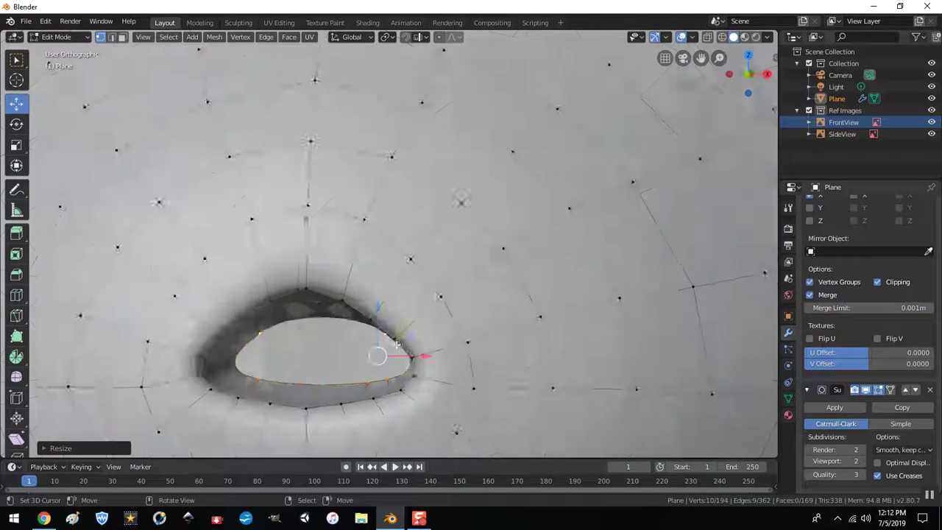
mouse_move(557, 297)
middle_down()
mouse_move(578, 331)
mouse_move(572, 336)
middle_up()
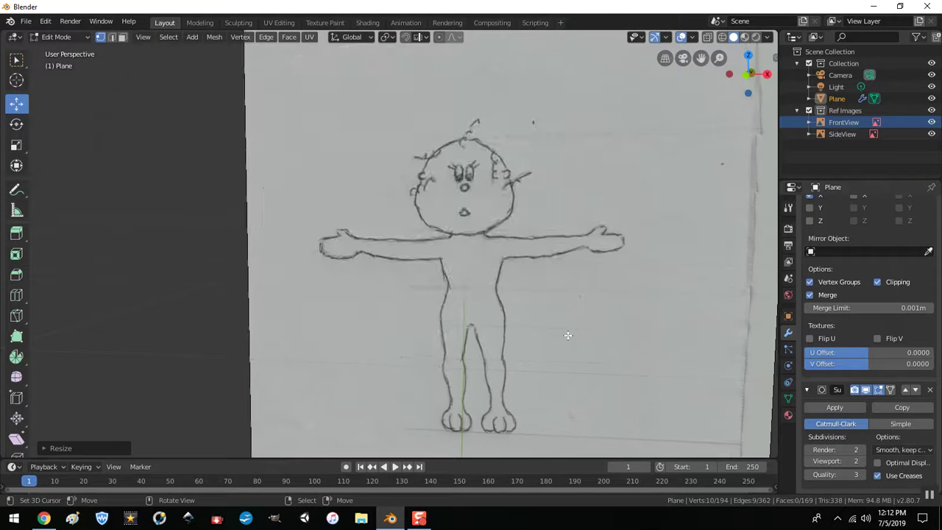
scroll(568, 335, down, 3)
scroll(557, 341, down, 3)
scroll(552, 341, down, 1)
middle_drag(506, 343, 442, 336)
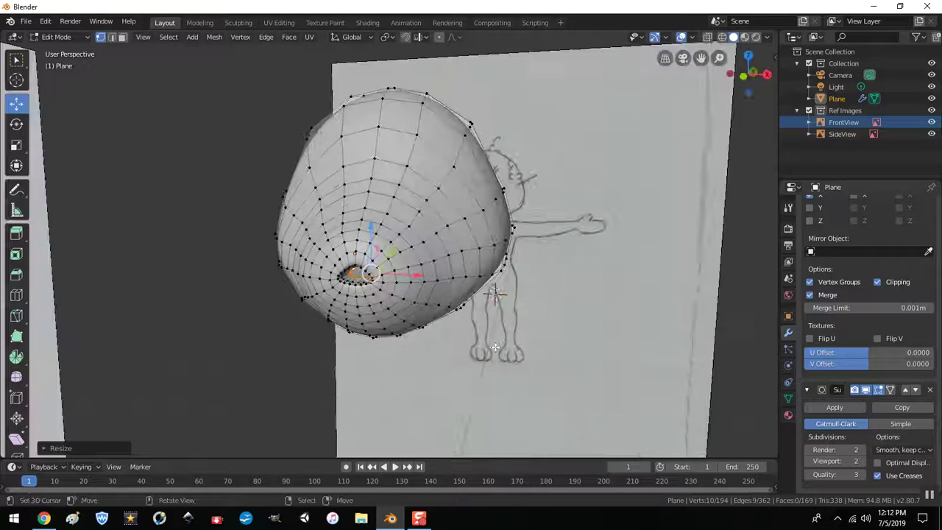
scroll(440, 336, up, 2)
scroll(437, 335, up, 2)
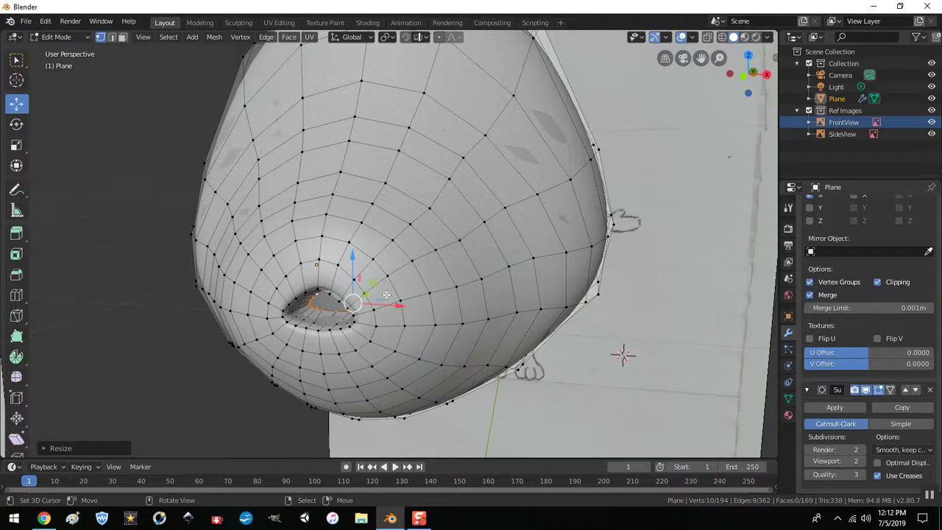
middle_drag(426, 298, 314, 299)
scroll(313, 300, up, 3)
scroll(314, 300, down, 5)
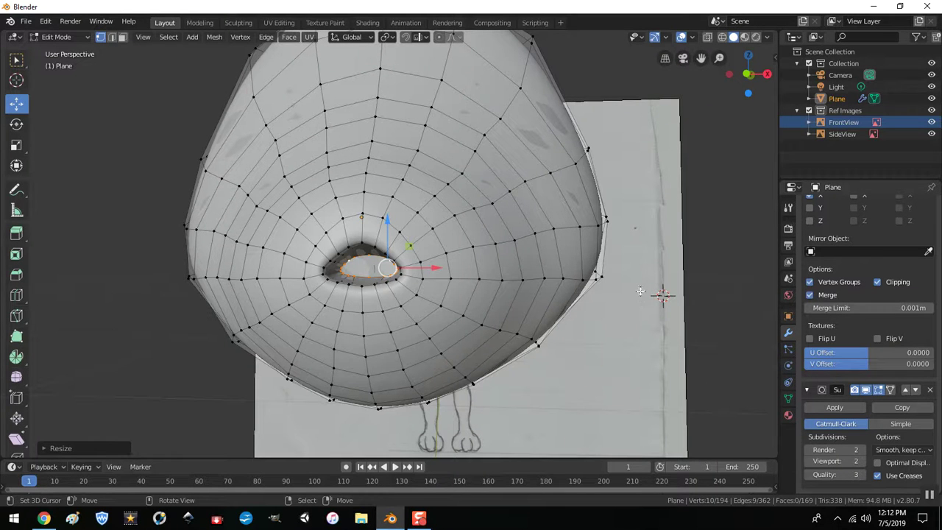
key(n)
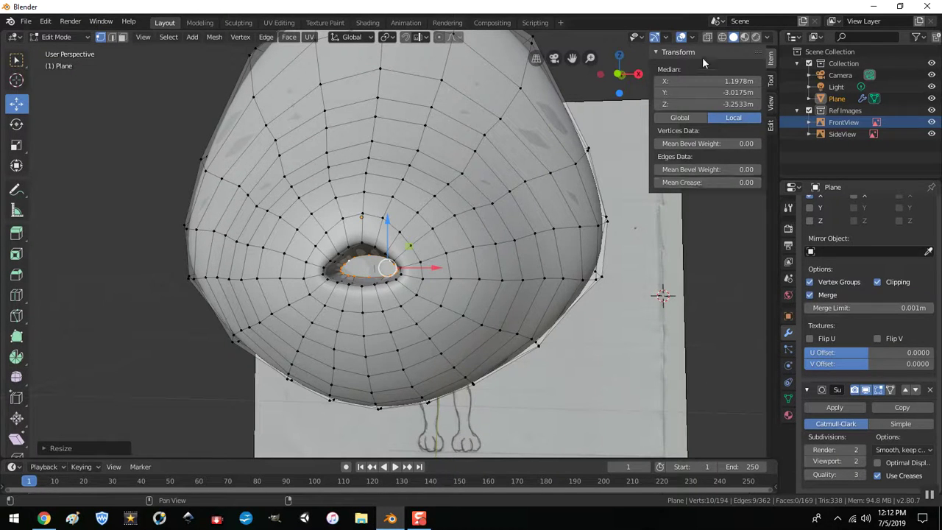
- Change the viewport Clip Start in the sidebar's View tab from 0.1 m to 0.01 m
click(771, 80)
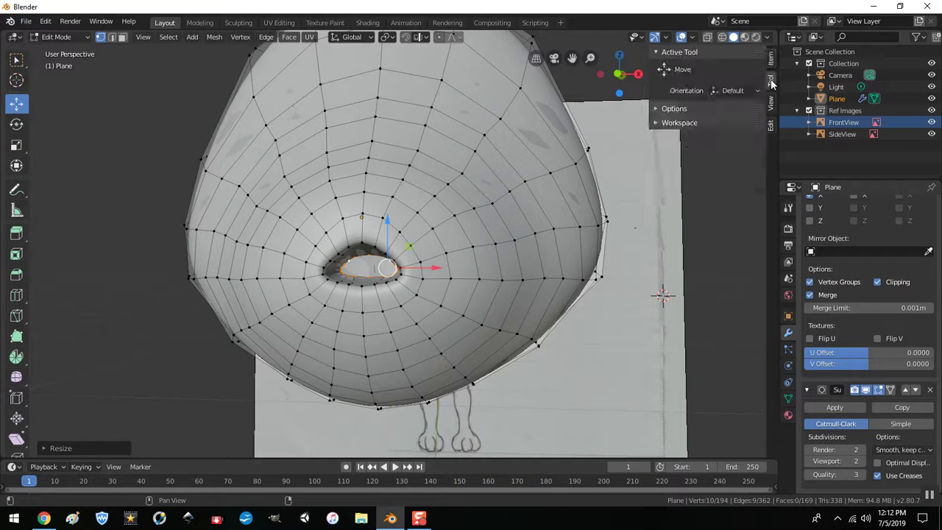
click(771, 105)
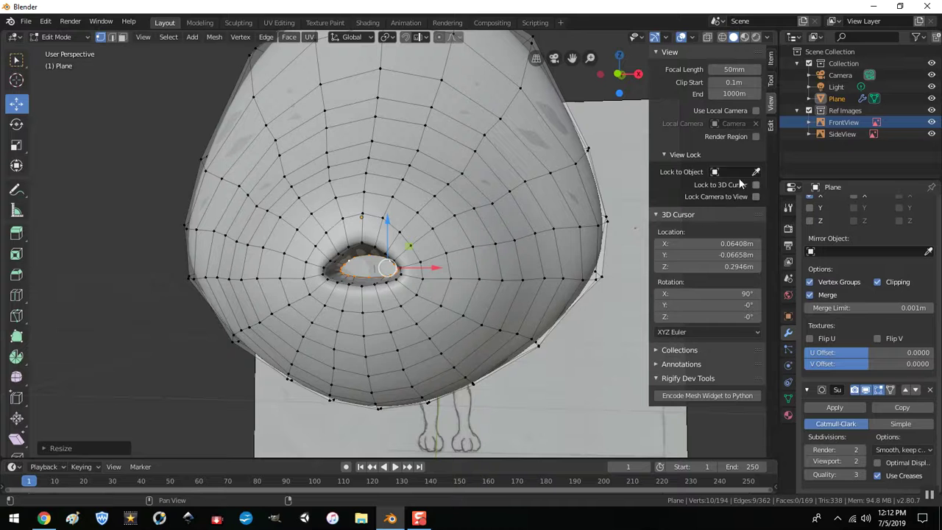
click(730, 82)
key(BackSpace)
text(.01)
key(Return)
- Fill the socket's inner opening with faces in edge mode, bringing the mesh to 173 faces
scroll(449, 240, up, 5)
scroll(449, 241, up, 3)
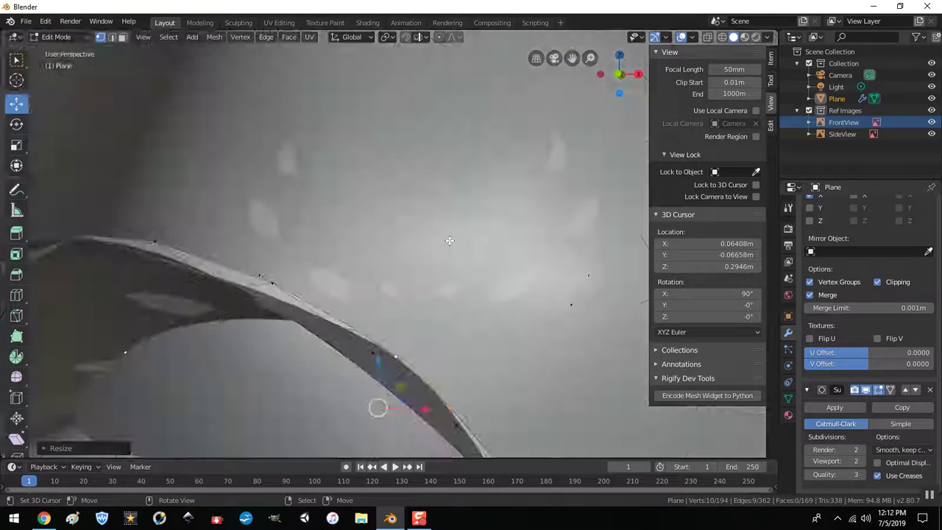
scroll(449, 241, down, 5)
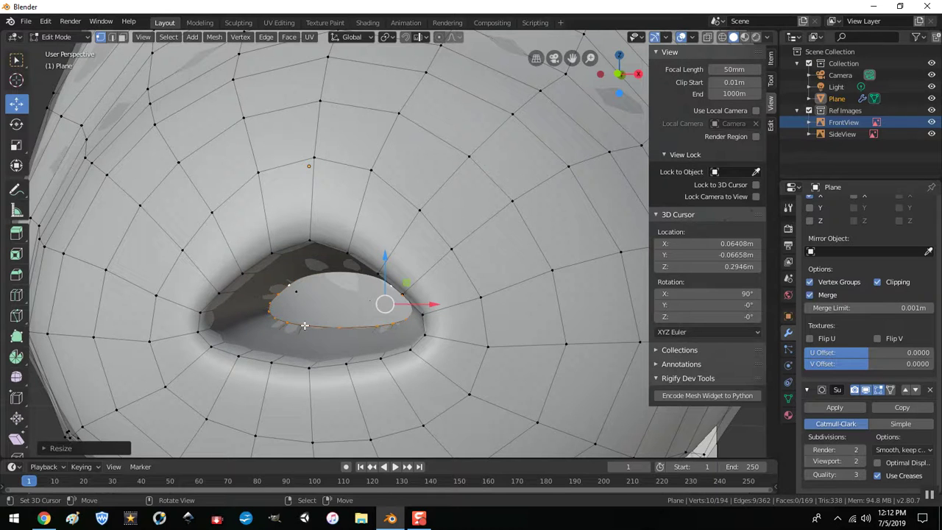
click(113, 37)
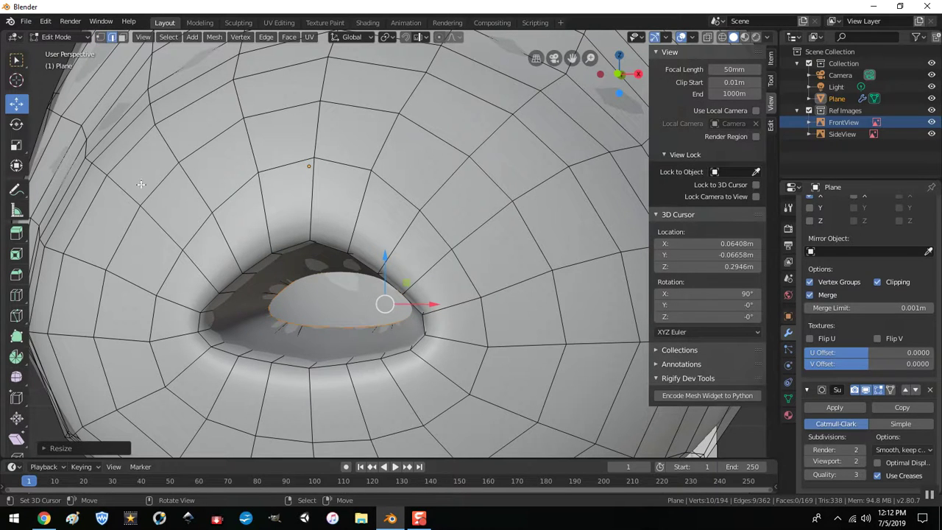
click(270, 310)
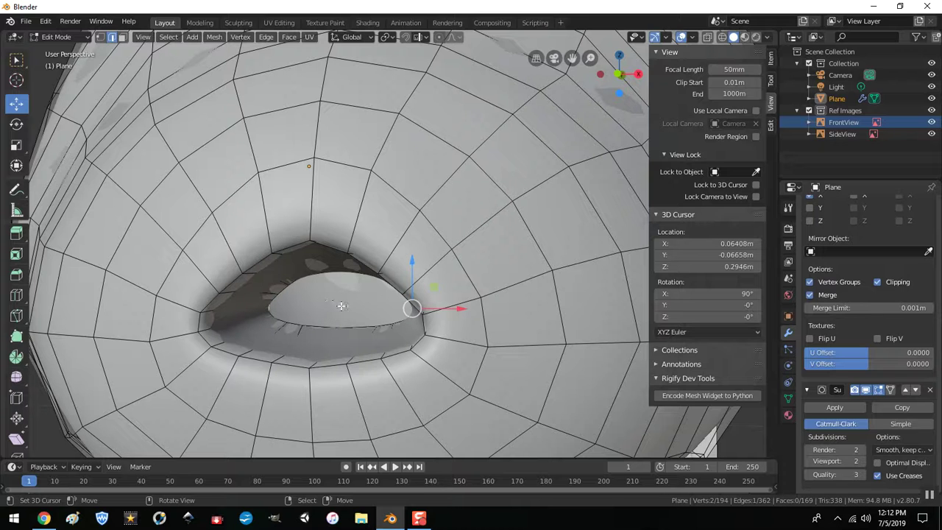
key(f)
key(f)
key(f)
key(f)
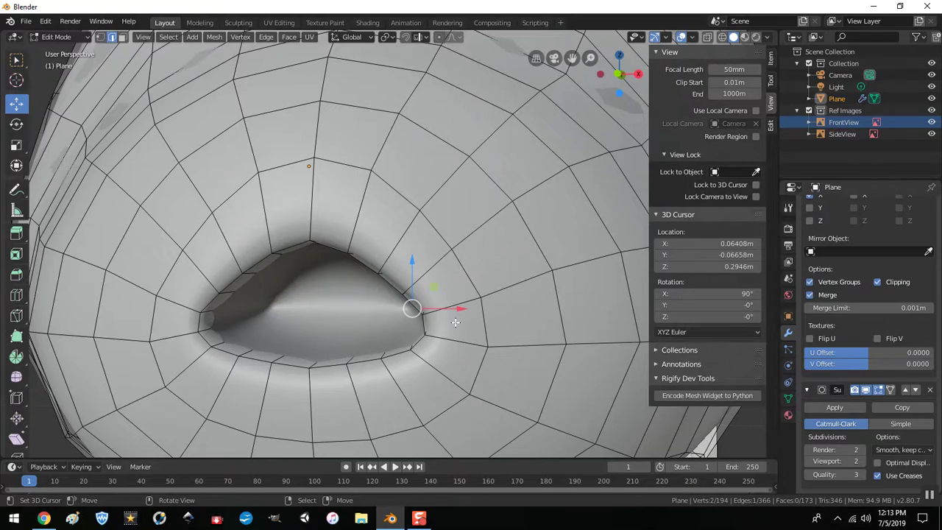
scroll(373, 305, down, 3)
scroll(374, 306, down, 2)
mouse_move(597, 277)
middle_down()
mouse_move(407, 317)
mouse_move(365, 312)
mouse_move(595, 307)
middle_up()
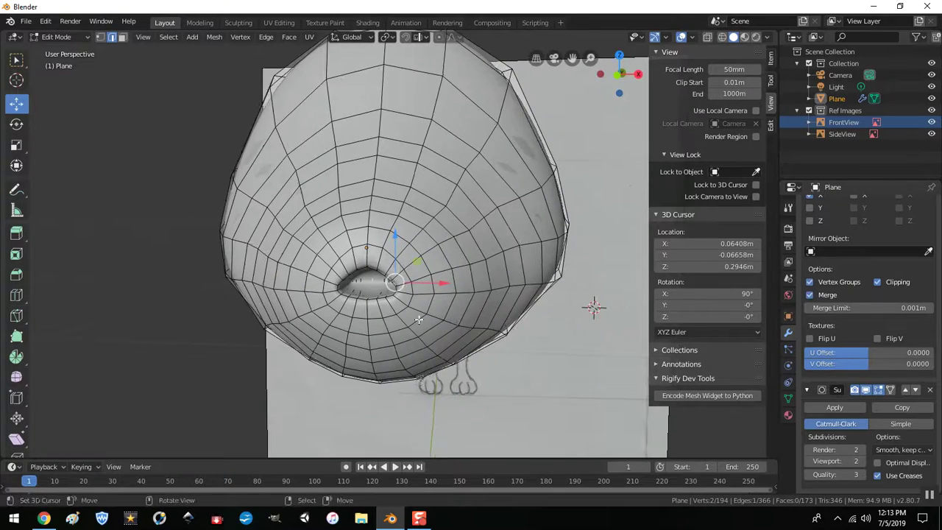
scroll(377, 312, up, 4)
middle_drag(373, 311, 366, 322)
click(123, 37)
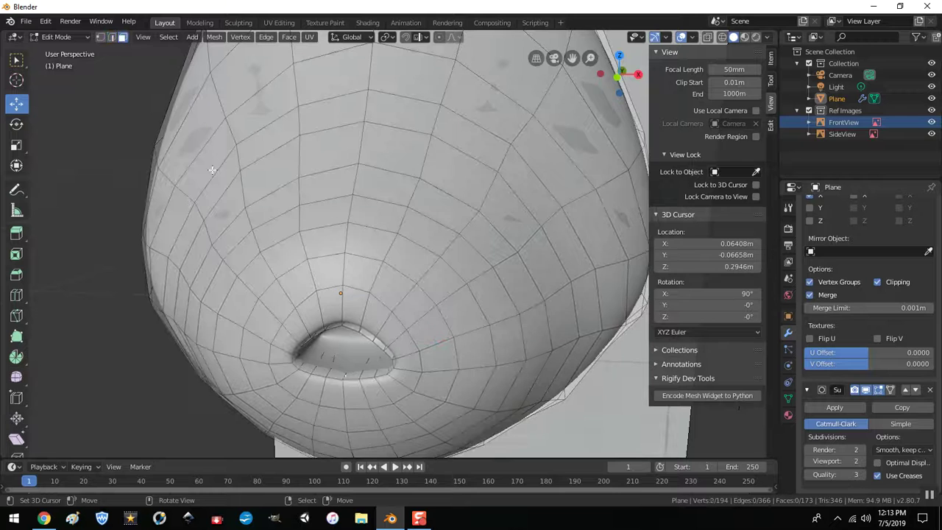
- Flatten the eye's face ring along Z and narrow it to 0.5614 along X
alt+click(359, 375)
middle_drag(475, 346, 526, 326)
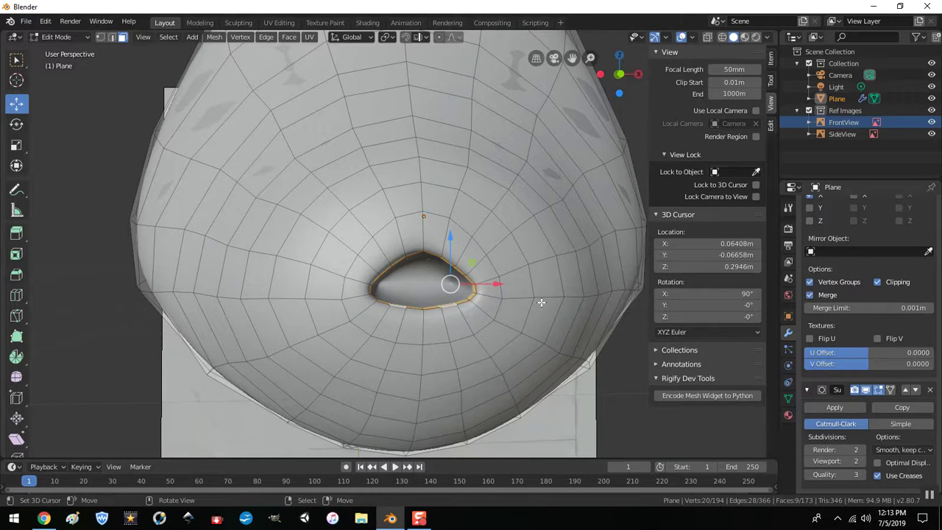
key(s)
key(z)
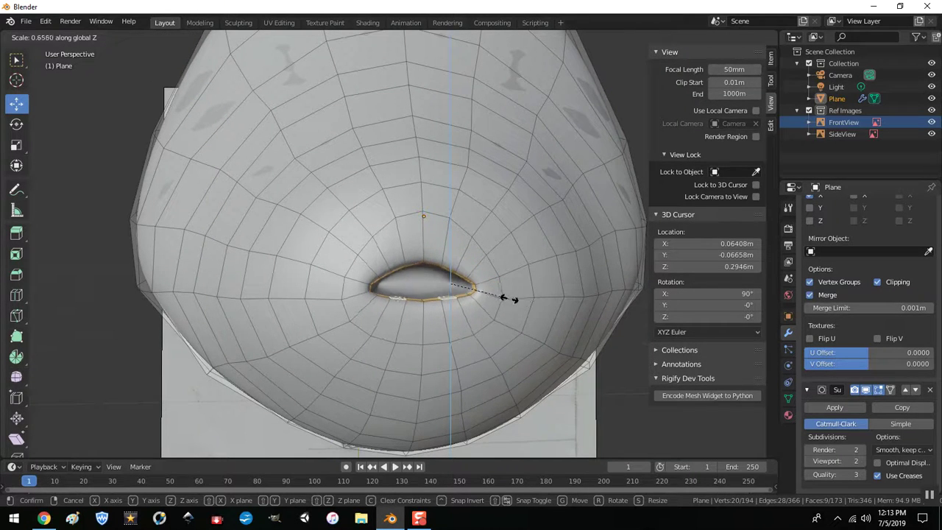
click(507, 298)
key(x)
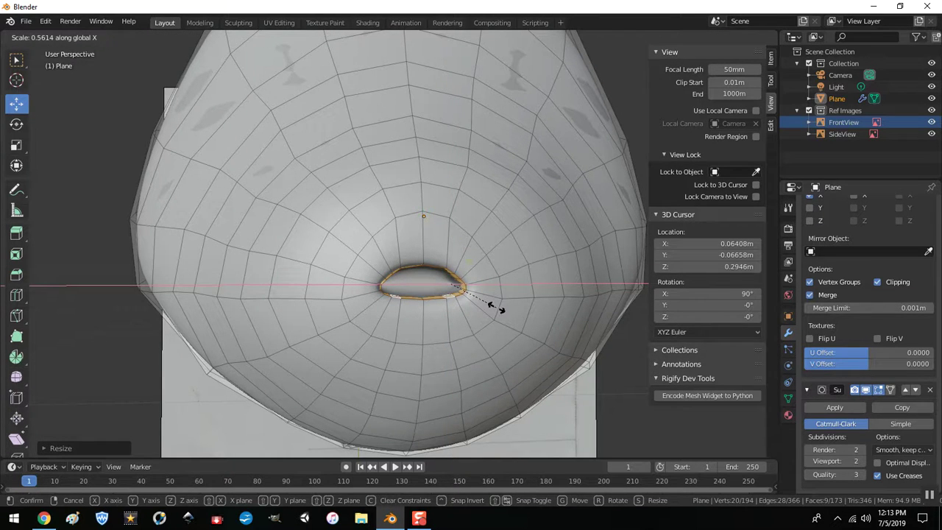
click(498, 309)
- Check the smoothed head in Object Mode, then return to Edit Mode framed on the mouth loop
middle_drag(568, 280, 511, 297)
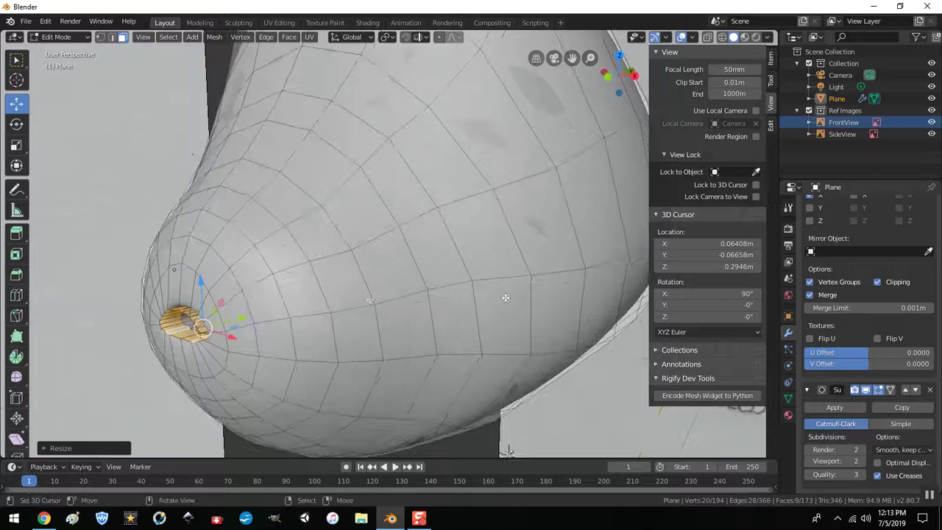
scroll(370, 300, down, 3)
key(Tab)
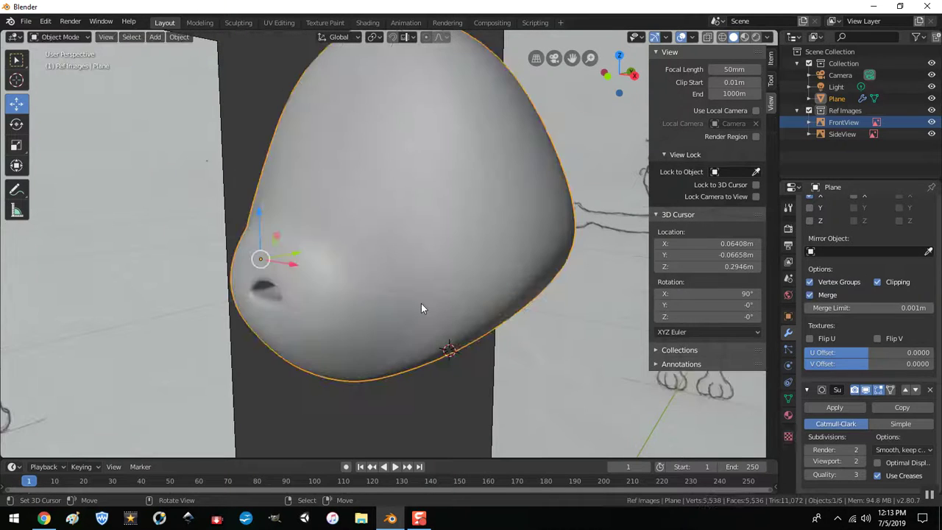
mouse_move(401, 294)
middle_down()
mouse_move(449, 272)
mouse_move(391, 297)
mouse_move(376, 280)
mouse_move(456, 287)
middle_up()
middle_drag(385, 287, 425, 294)
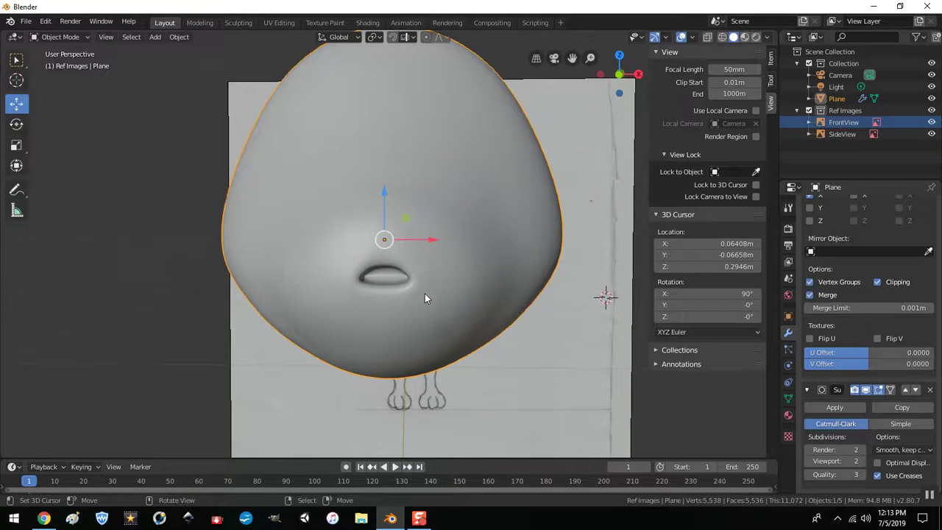
key(Tab)
key(KP_Decimal)
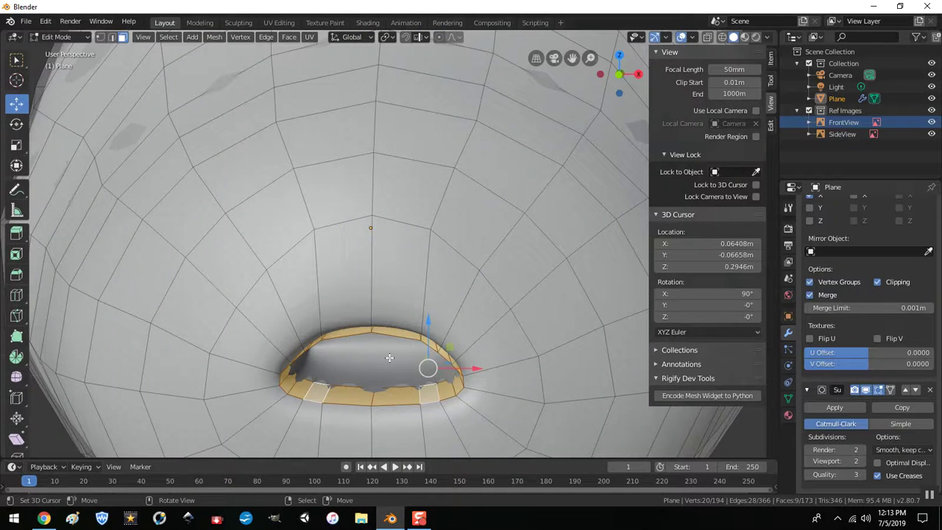
- Select the mouth's edge loop and scale it down uniformly
middle_drag(412, 335, 353, 297)
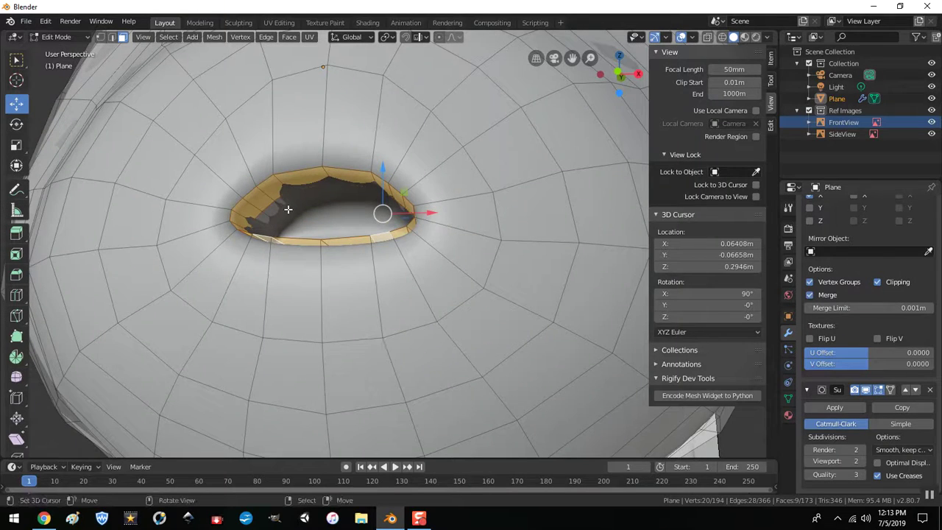
alt+click(286, 204)
mouse_move(286, 204)
middle_down()
mouse_move(505, 273)
mouse_move(527, 317)
middle_up()
key(s)
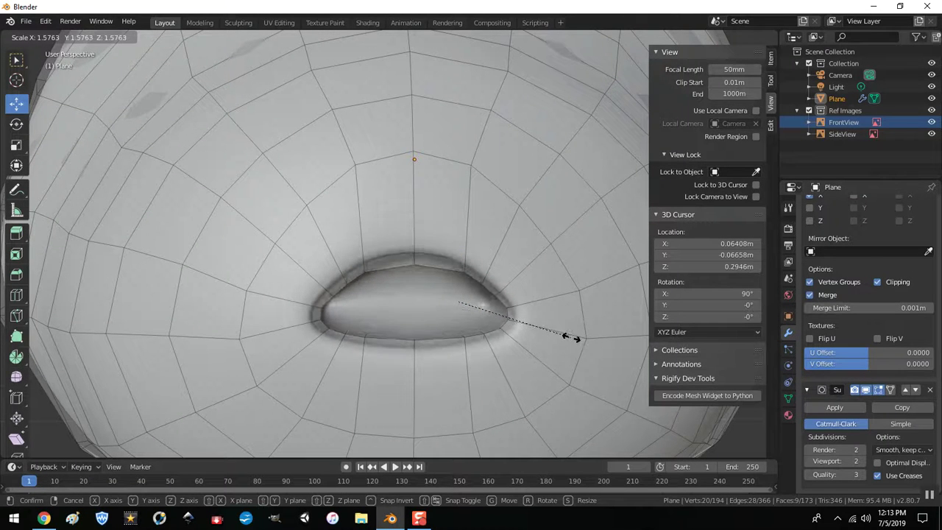
click(536, 333)
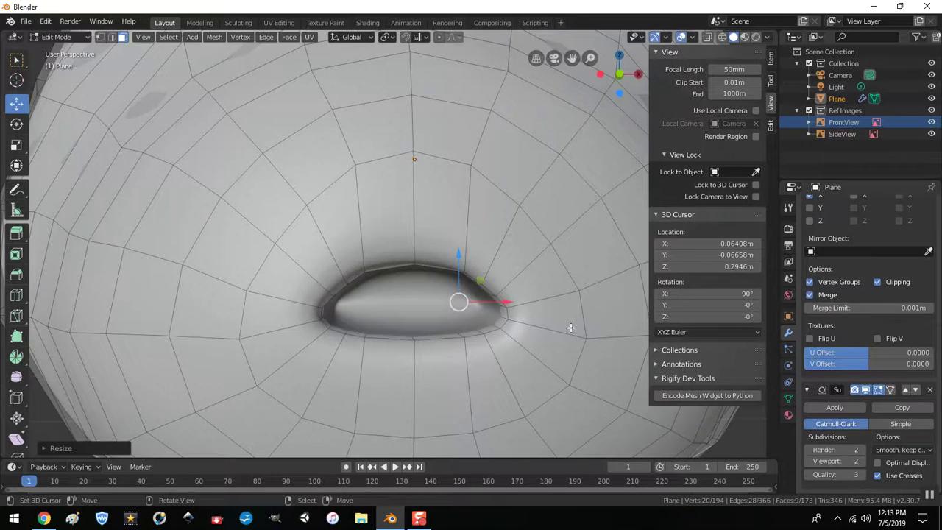
middle_drag(571, 326, 561, 335)
scroll(561, 335, up, 3)
scroll(561, 335, up, 2)
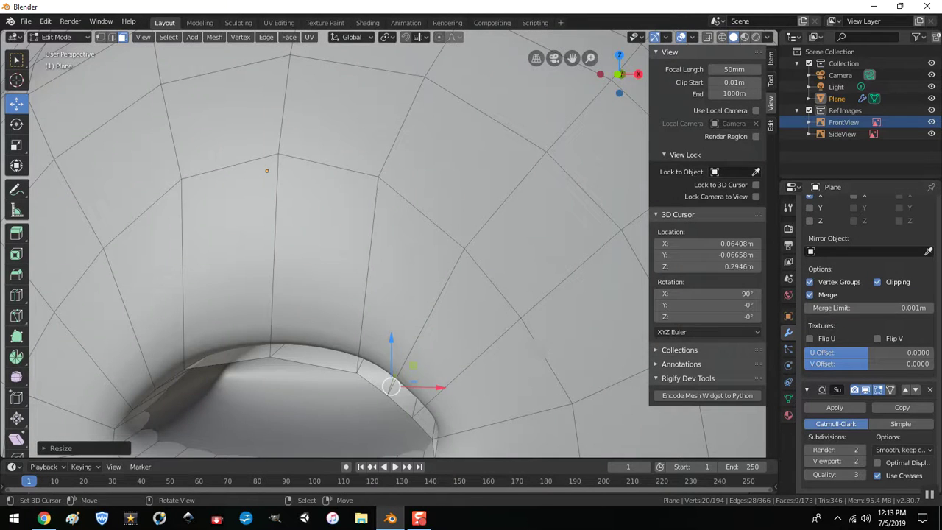
- Squash the mouth loop along X and Z (0.7581), then view the head in Object Mode
key(s)
key(x)
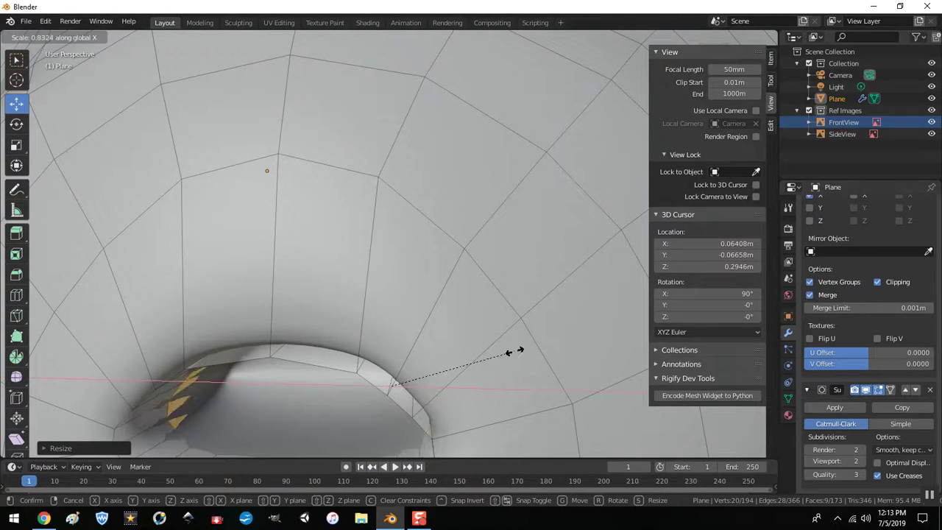
click(542, 352)
middle_drag(513, 371, 533, 368)
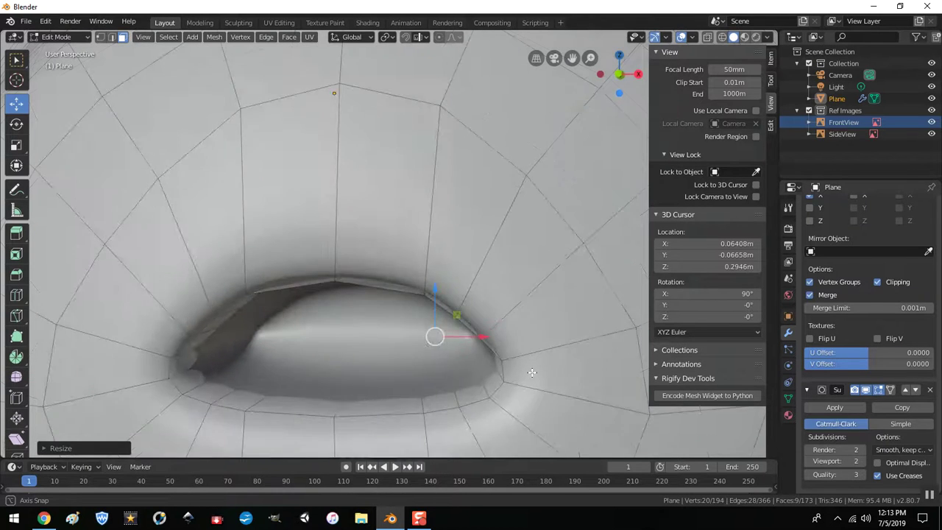
key(s)
key(z)
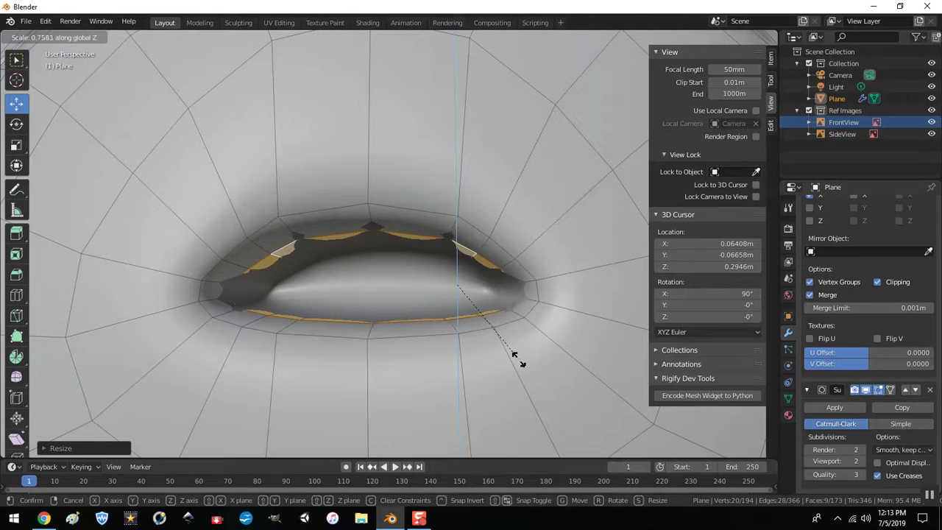
click(513, 353)
middle_drag(513, 353, 542, 373)
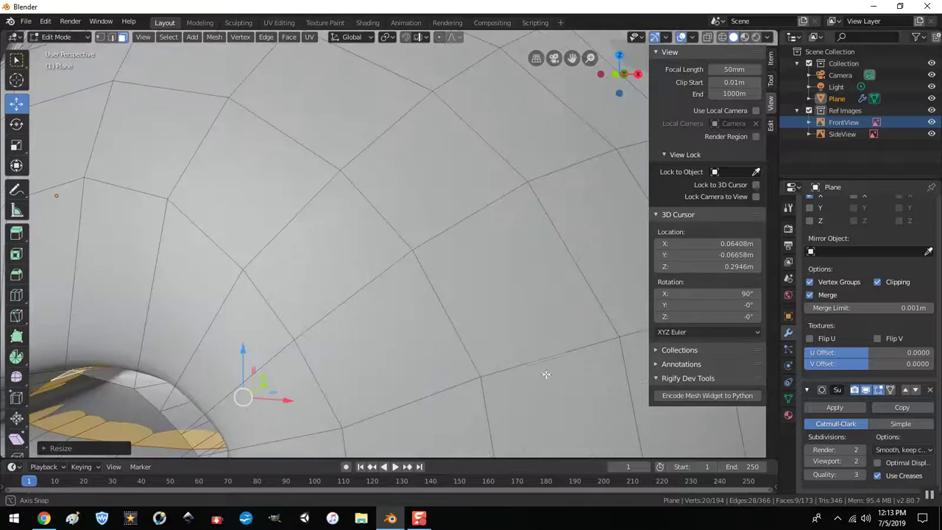
scroll(398, 364, down, 4)
mouse_move(431, 346)
middle_down()
mouse_move(390, 352)
mouse_move(409, 341)
mouse_move(450, 342)
mouse_move(438, 329)
mouse_move(380, 341)
mouse_move(454, 346)
middle_up()
key(Tab)
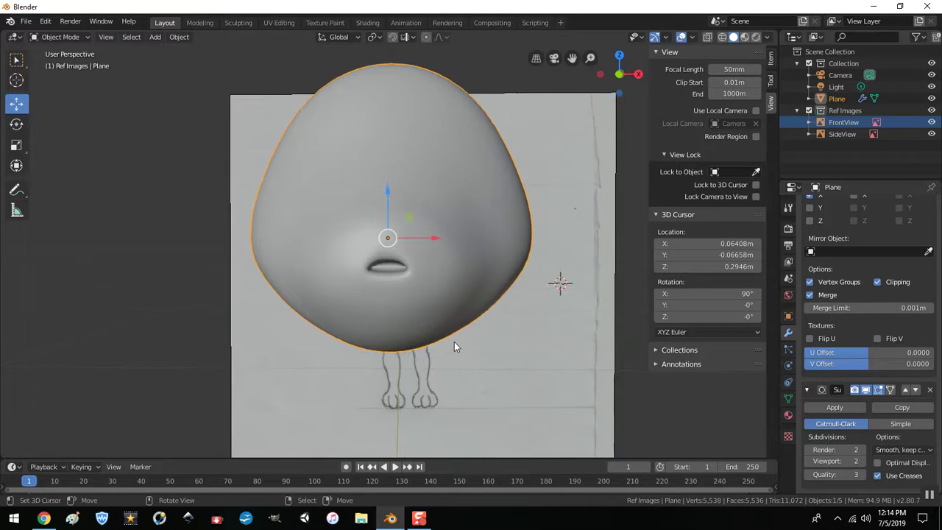
key(KP_1)
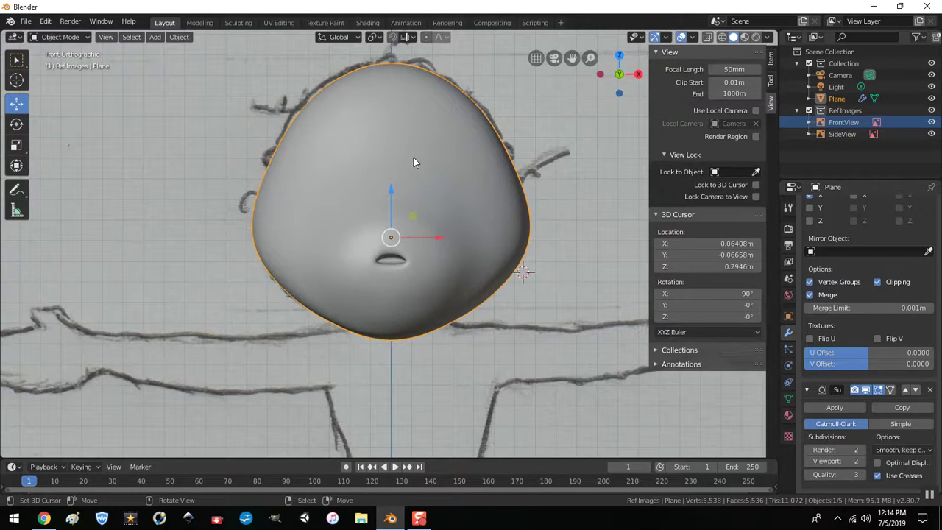
- Select the upper-front face band, set pivot to Individual Origins, and subdivide it to 185 faces
key(Tab)
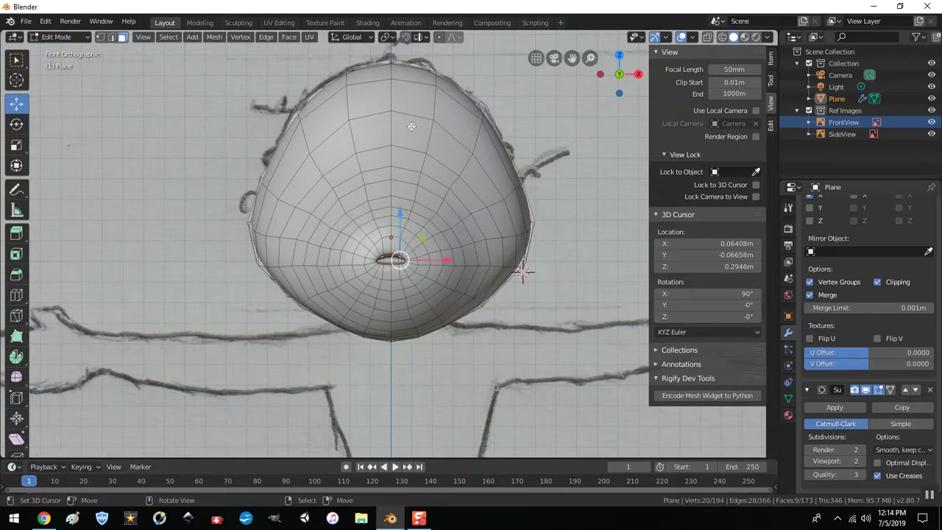
click(414, 140)
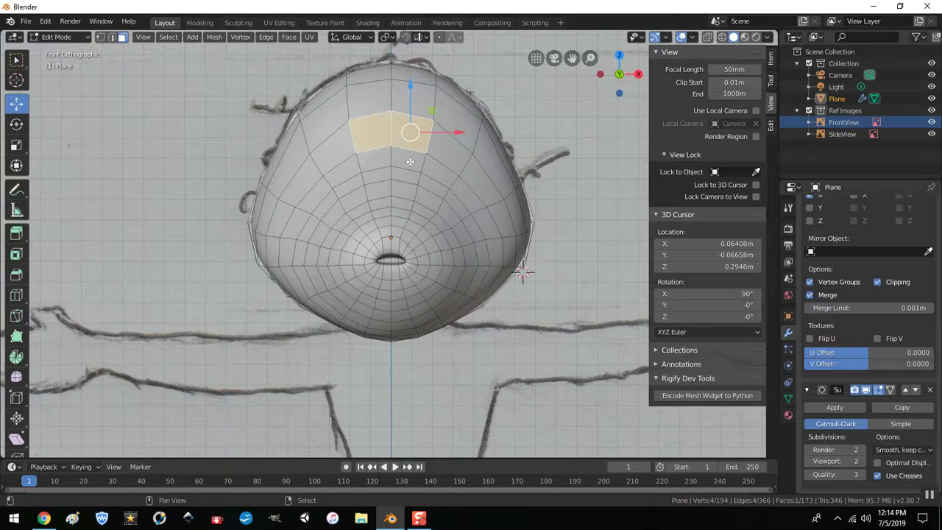
shift+click(440, 171)
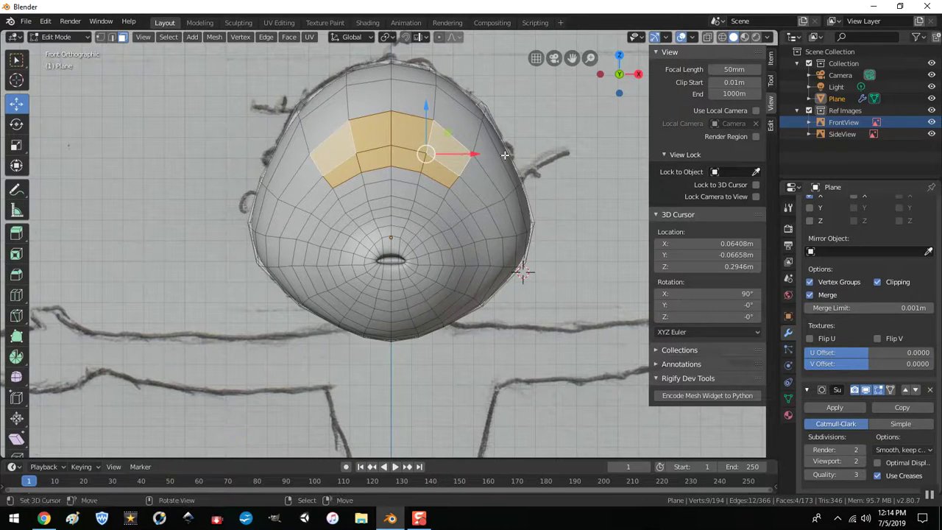
click(392, 36)
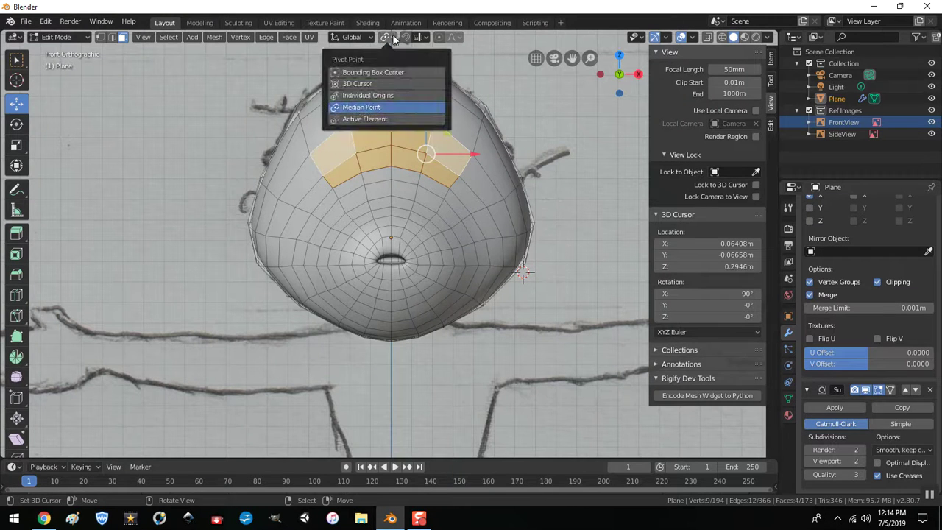
click(376, 98)
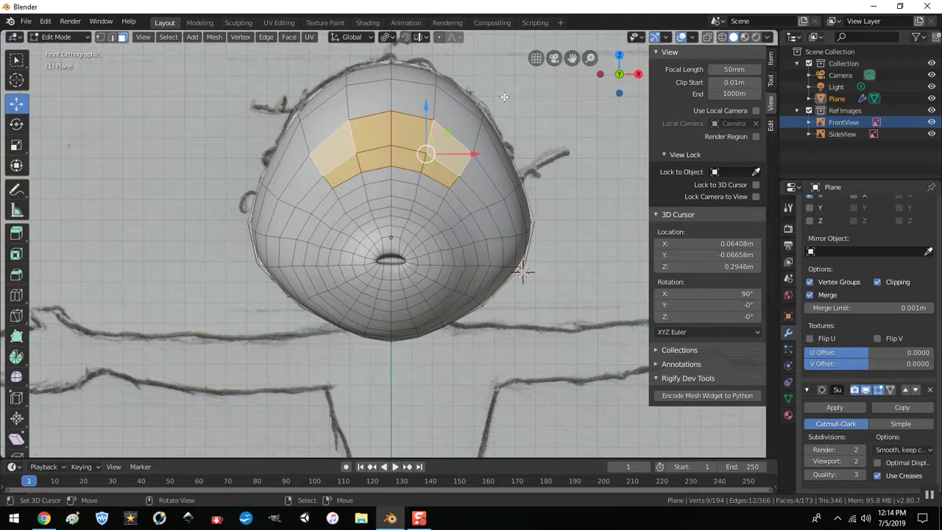
right_click(504, 95)
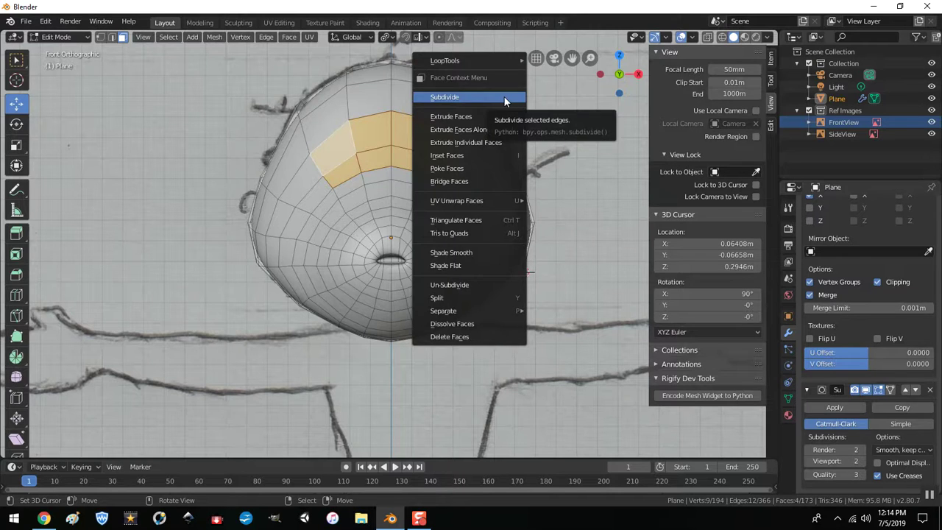
click(503, 96)
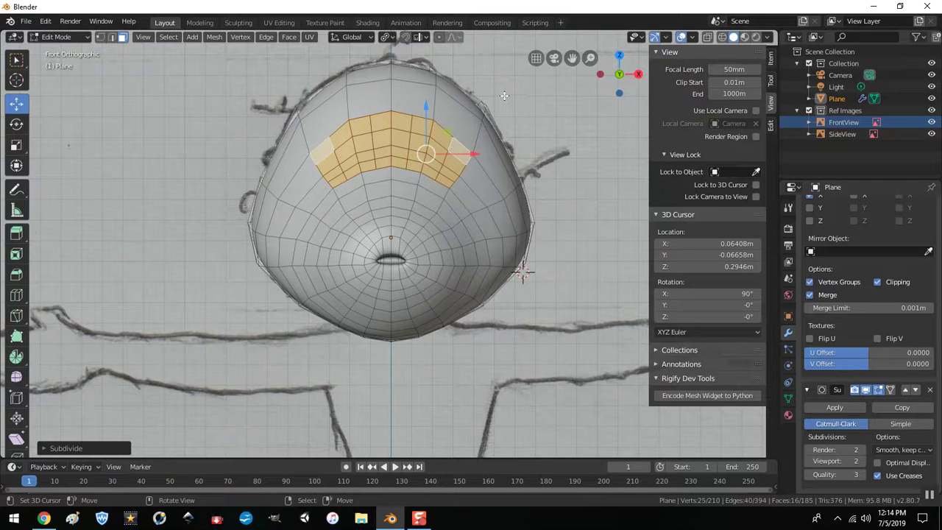
shift+right_click(504, 96)
- Select the small face groups for both eyes and delete those faces to open the eye holes
right_click(422, 151)
shift+right_click(423, 155)
shift+right_click(421, 155)
shift+right_click(424, 158)
shift+right_click(429, 169)
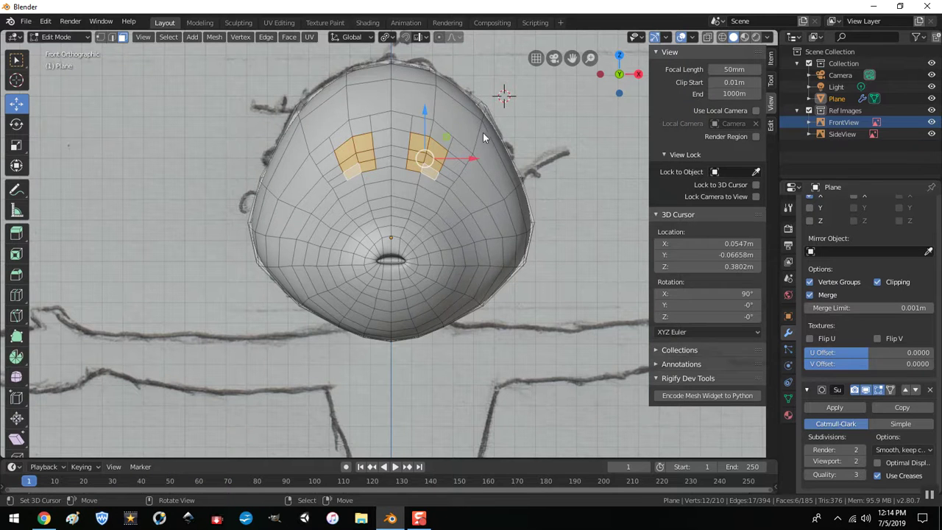
key(x)
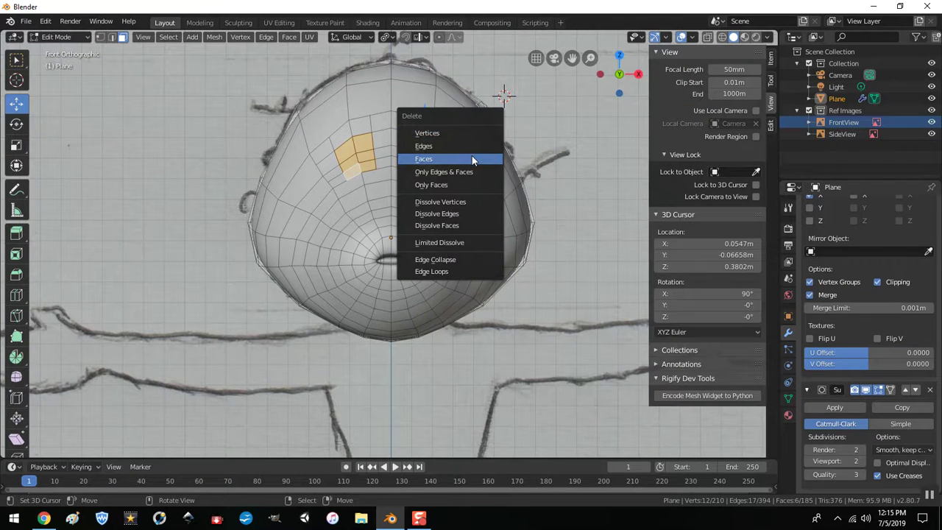
click(472, 158)
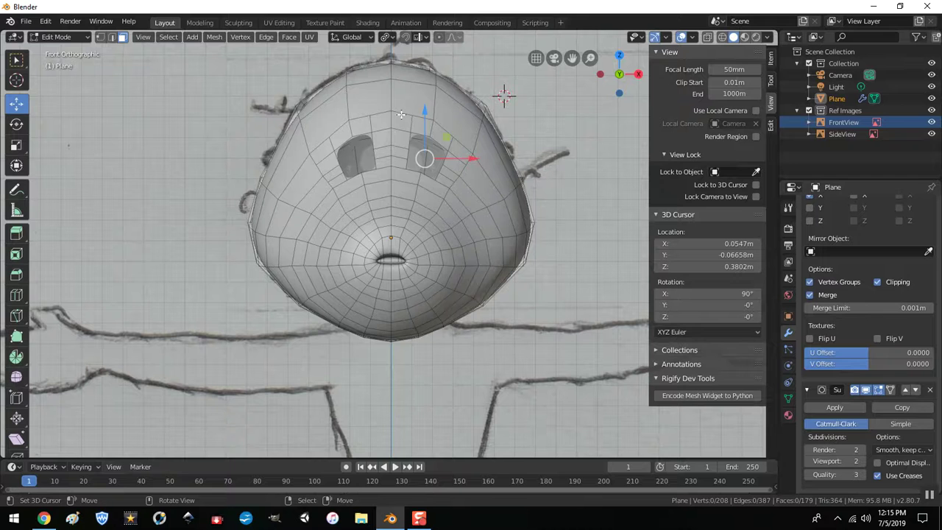
- Select both eye-hole border loops in edge mode and round them with LoopTools Circle
click(111, 37)
key(shift+ctrl+alt+m)
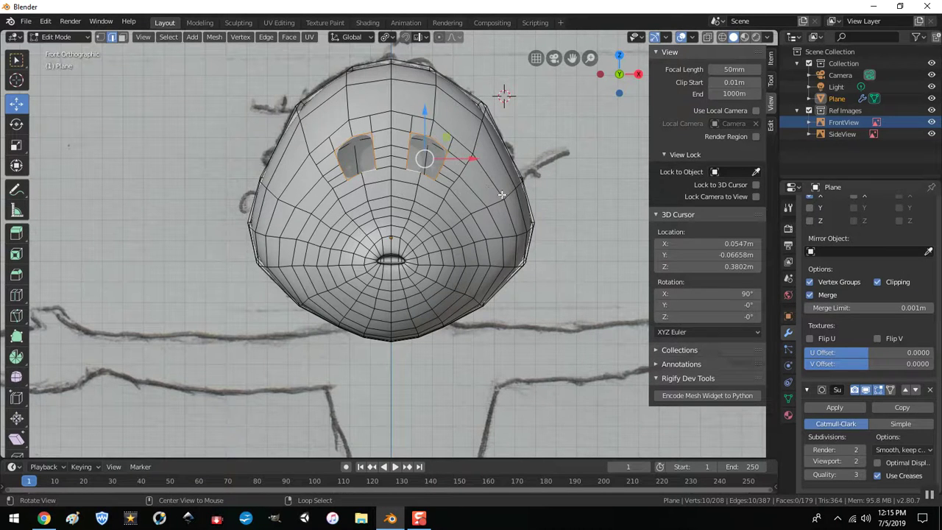
right_click(501, 194)
mouse_move(464, 99)
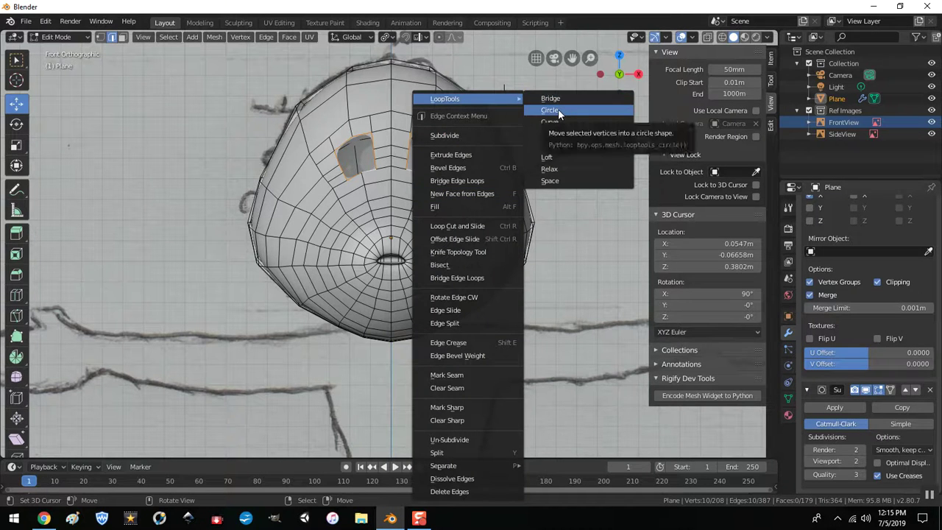
click(558, 110)
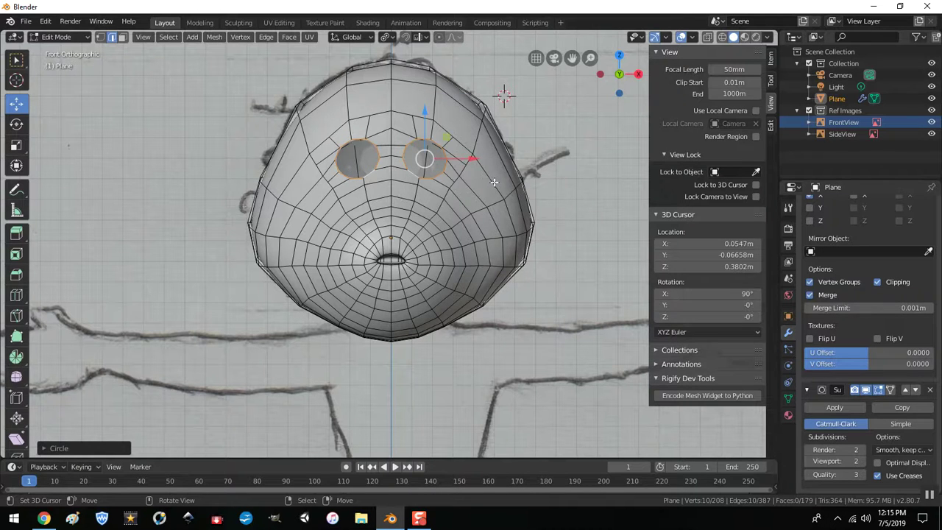
- Stretch the eye loops vertically, shrink them, and slide them closer together along X
key(s)
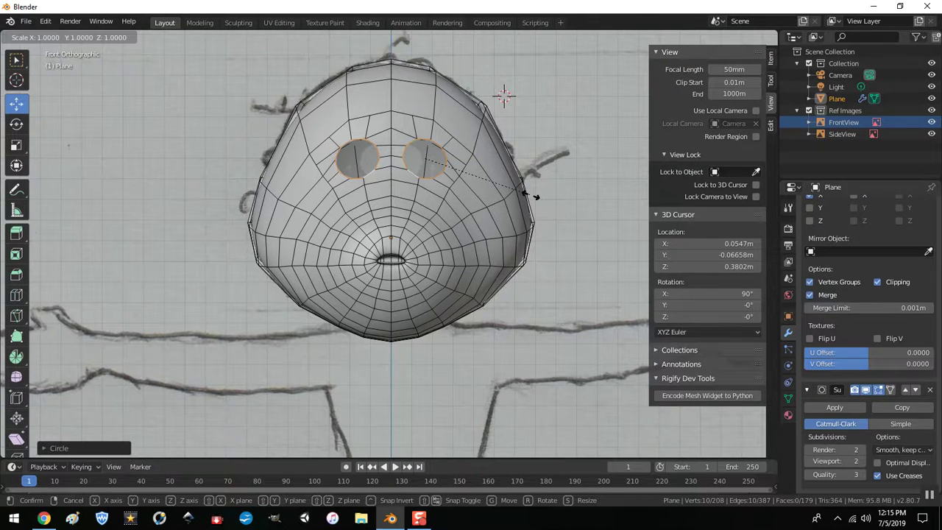
key(z)
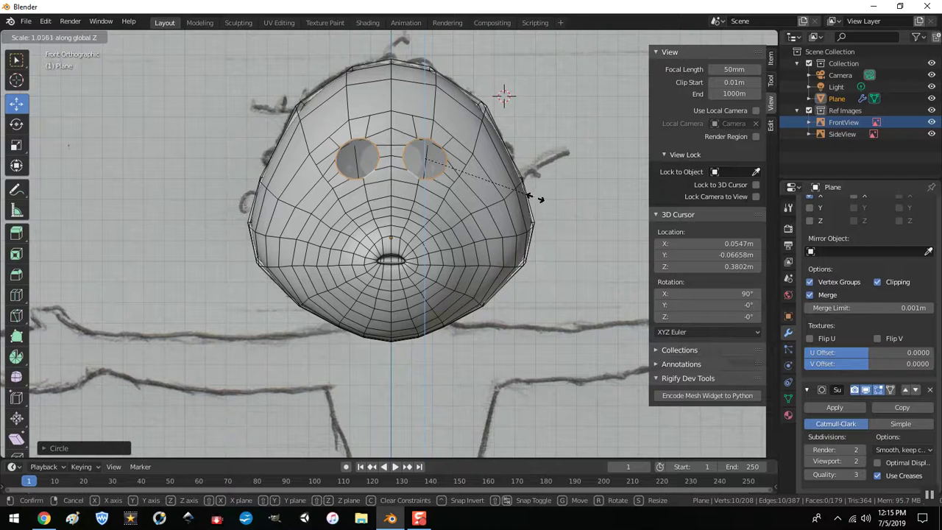
click(582, 204)
key(s)
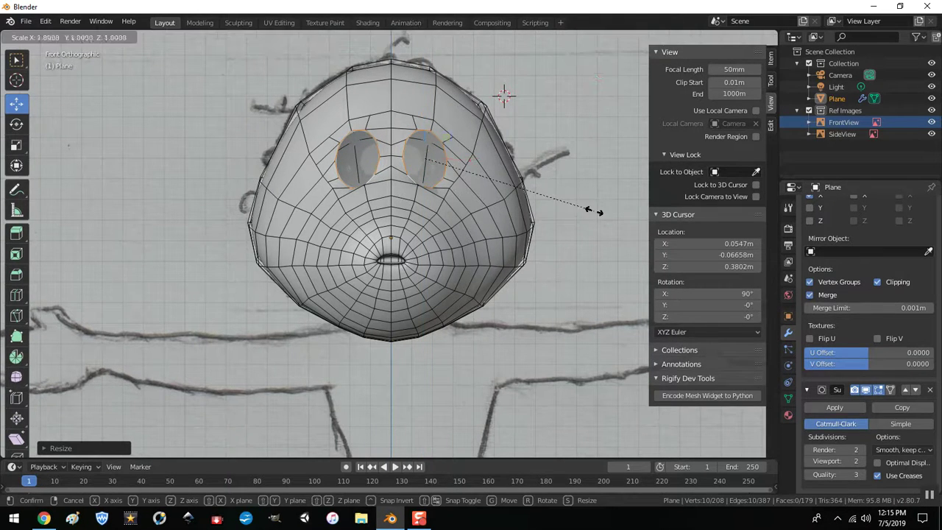
click(557, 202)
key(g)
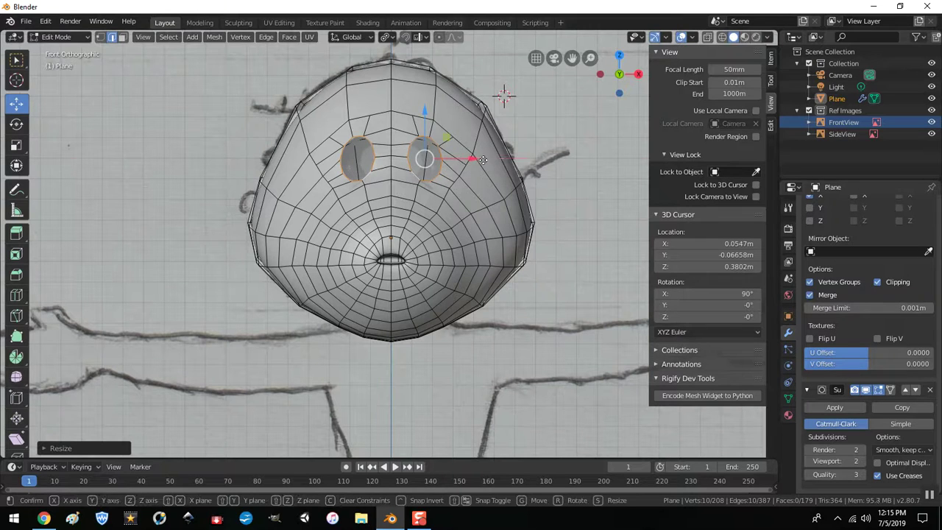
key(x)
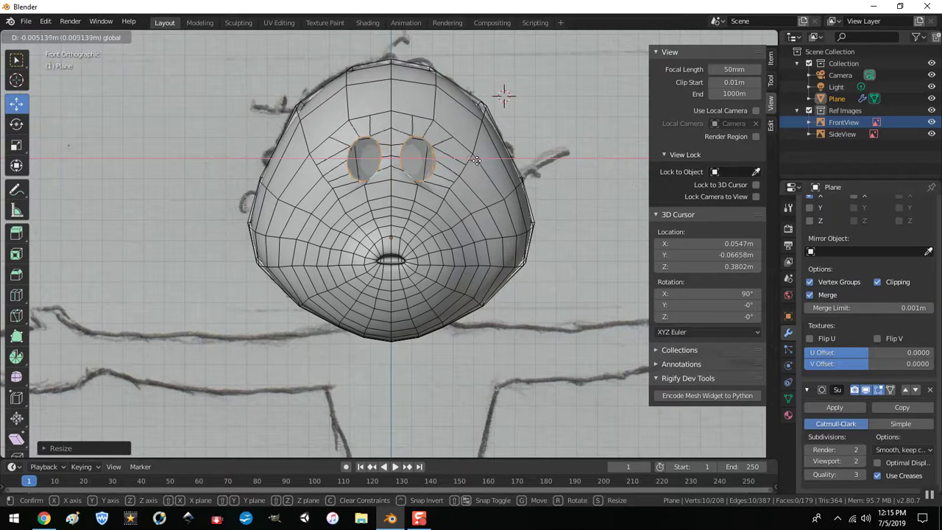
click(477, 160)
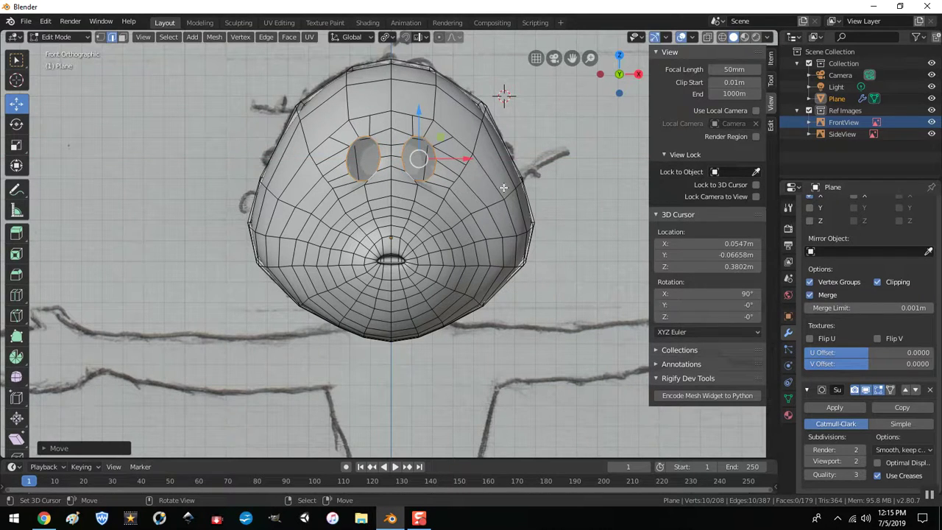
- Shrink the eye loops further and shift them again along X toward the face centre
scroll(536, 203, up, 2)
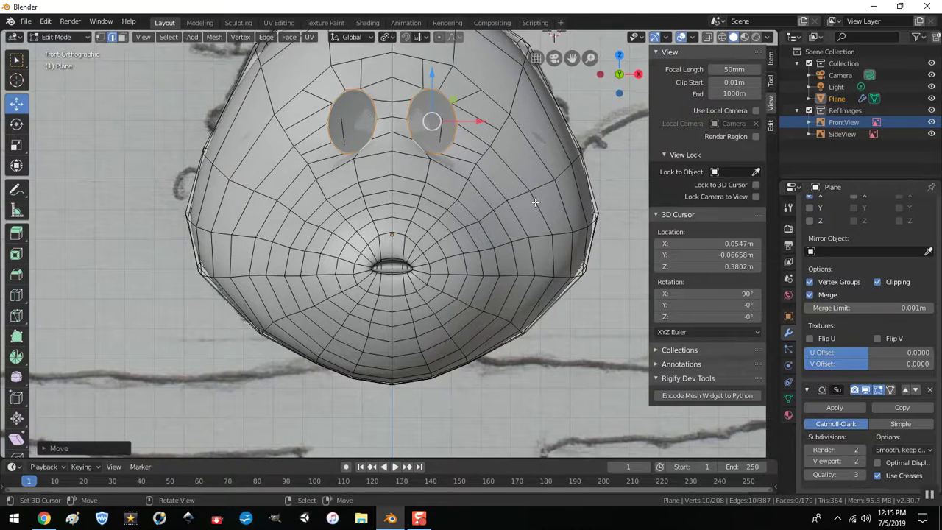
key(s)
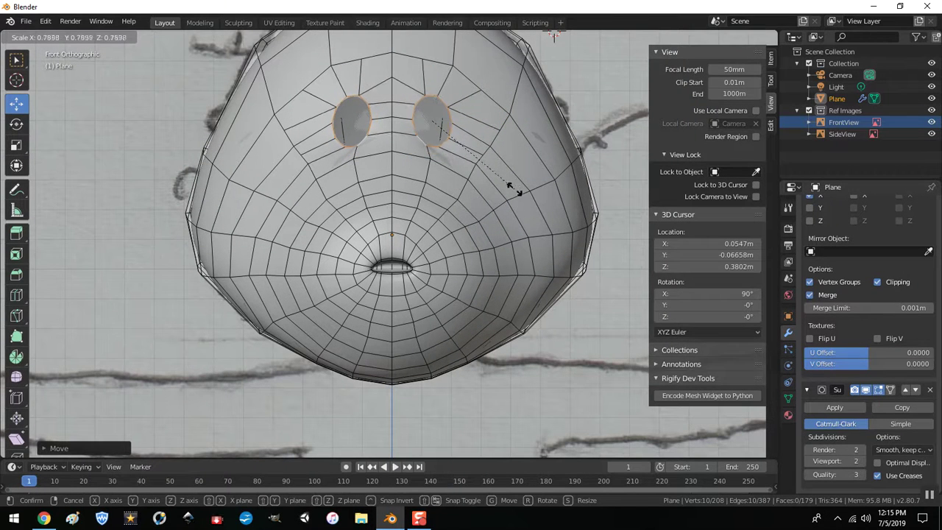
click(517, 171)
key(g)
key(x)
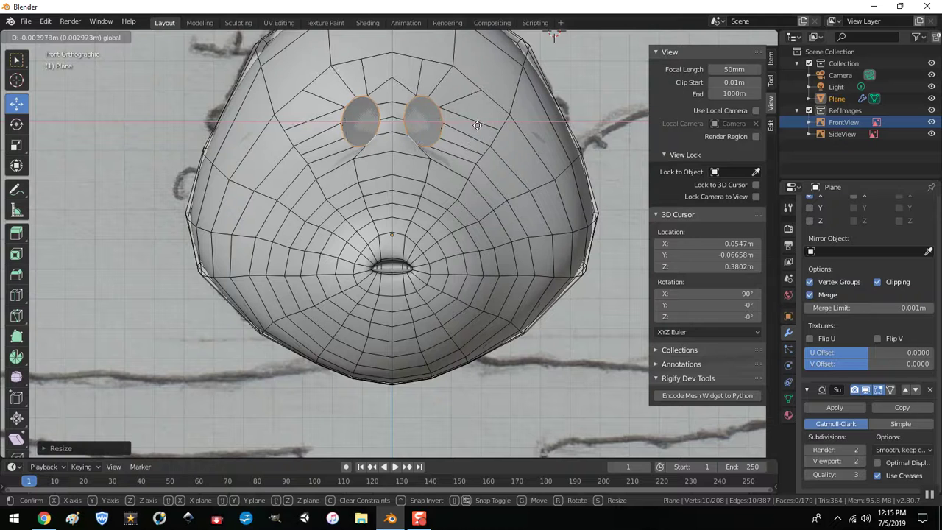
click(477, 125)
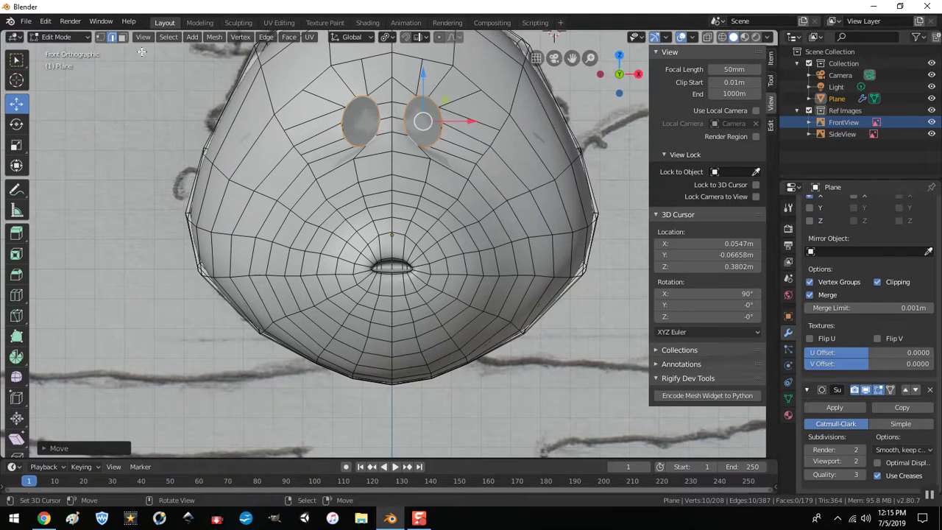
click(100, 37)
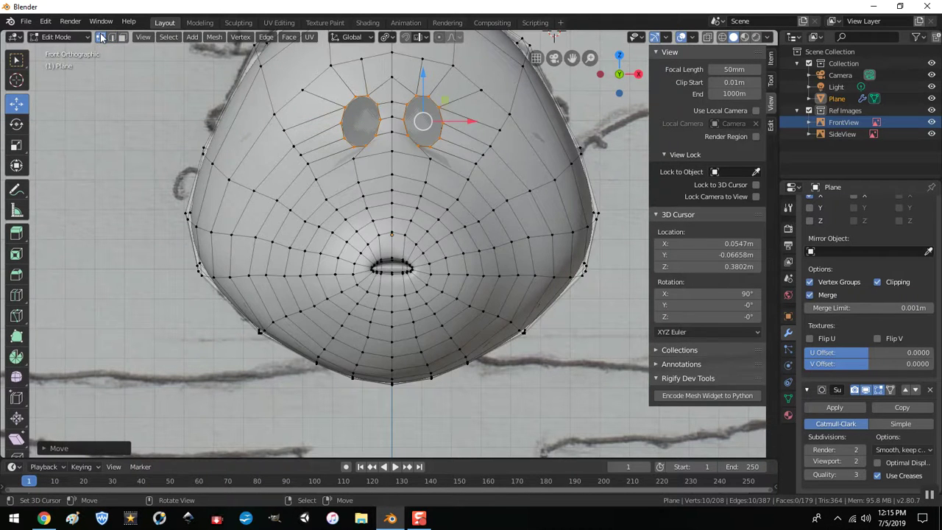
- Pull a vertex on the right side of the head inward along X
click(428, 159)
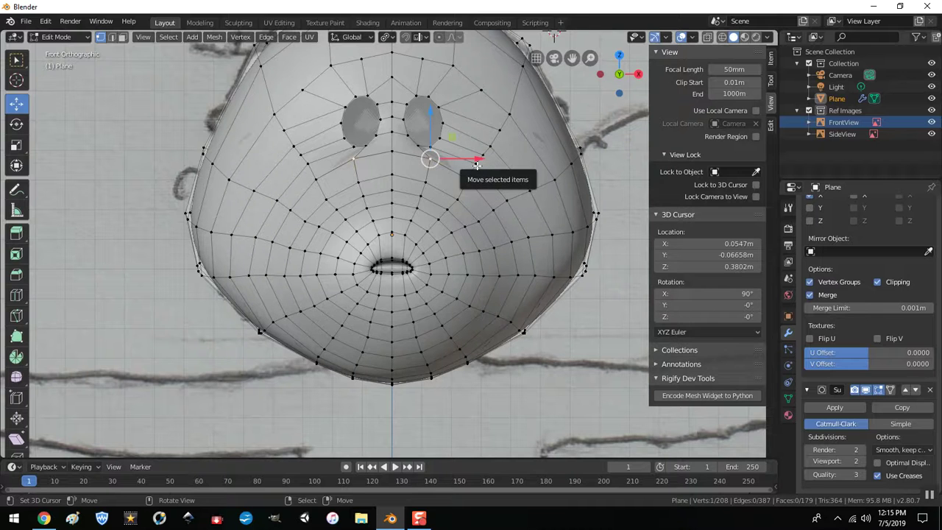
drag(480, 161, 460, 174)
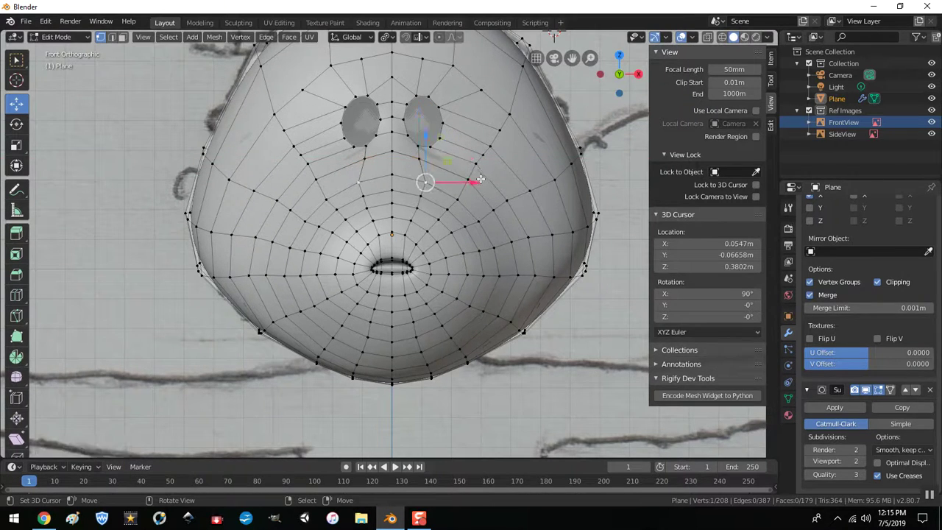
key(g)
key(x)
click(474, 179)
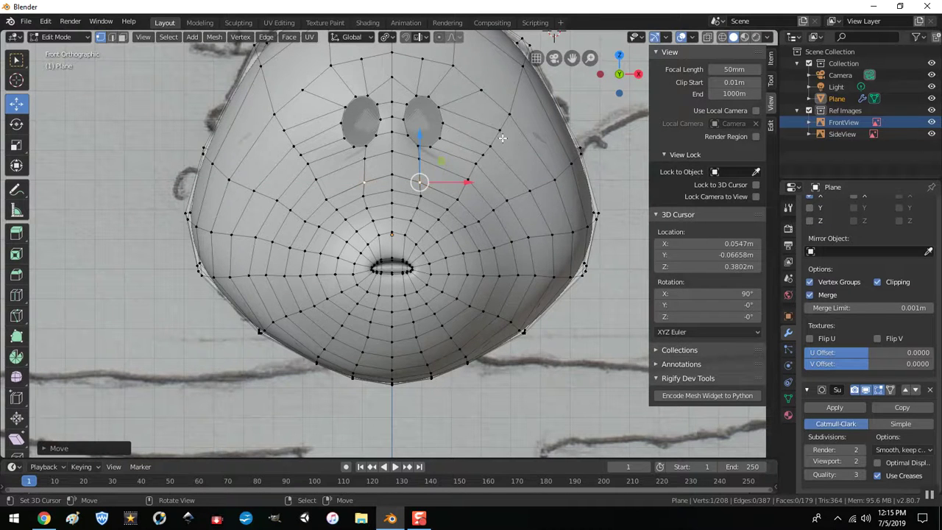
- Adjust the height of the top-centre vertex along Z to follow the front sketch
mouse_move(554, 159)
middle_down()
mouse_move(503, 181)
mouse_move(438, 176)
mouse_move(500, 115)
middle_up()
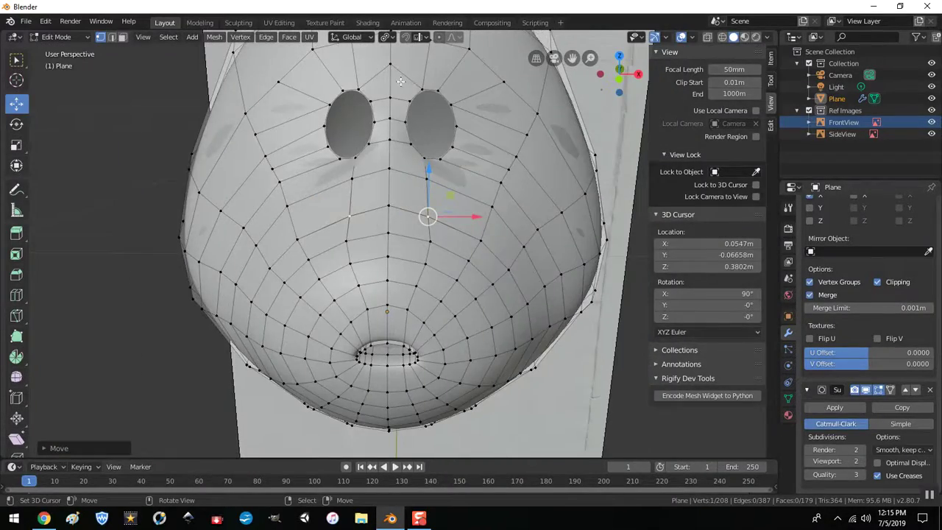
scroll(359, 105, down, 2)
scroll(358, 106, down, 1)
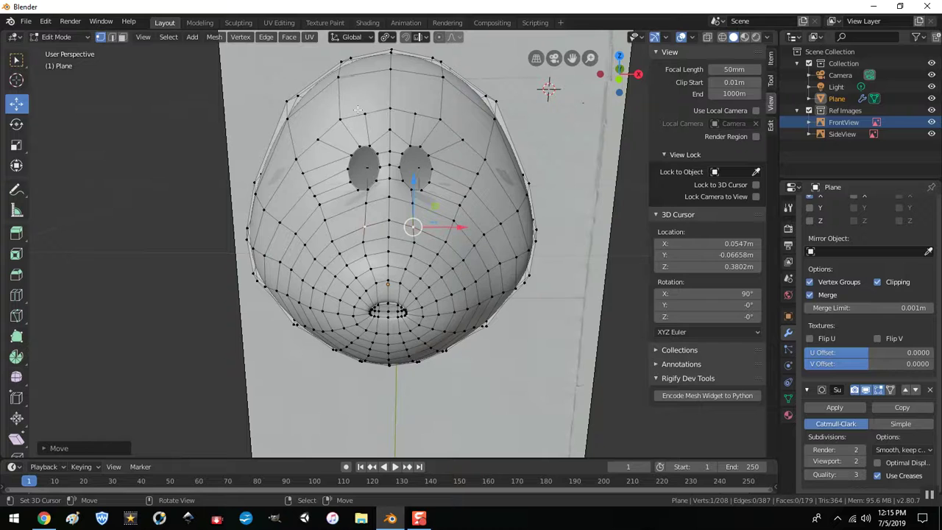
click(391, 130)
key(g)
key(z)
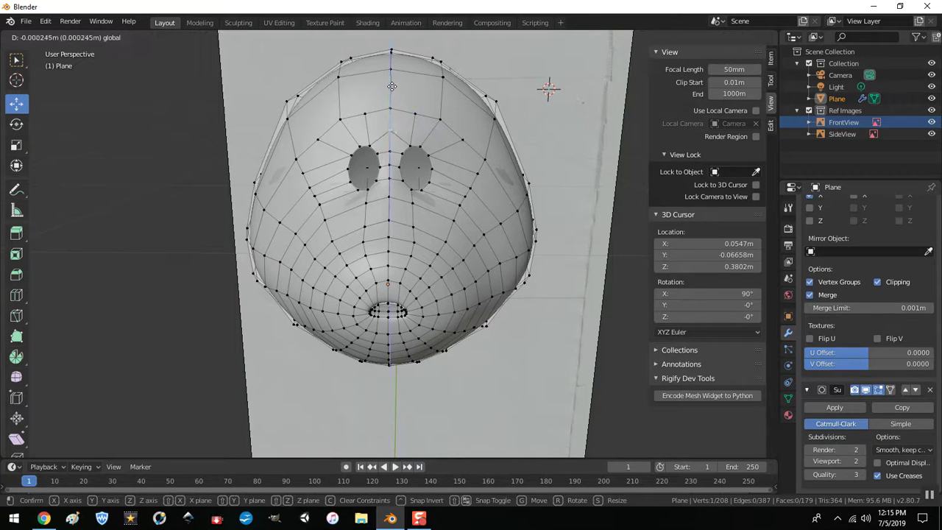
click(389, 90)
middle_drag(527, 152, 405, 137)
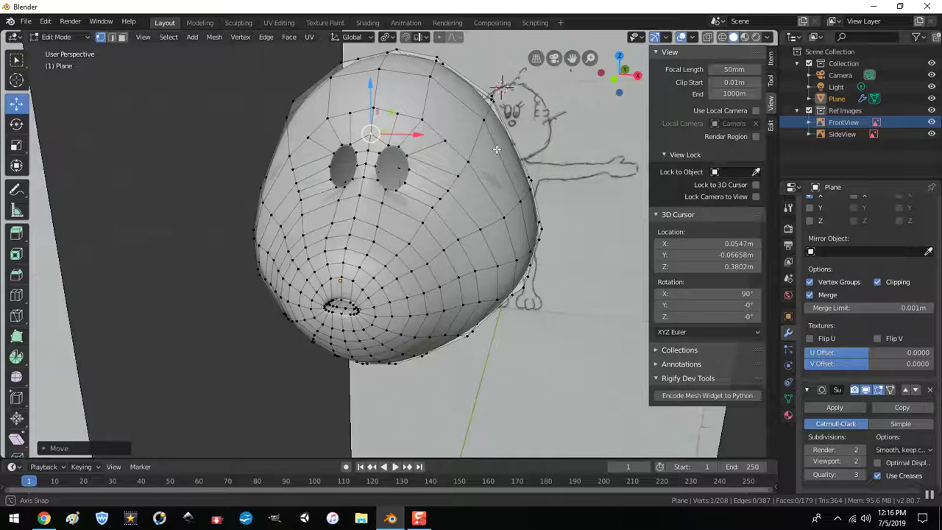
- Nudge the selected crown vertex slightly, then orbit around the head, ending on the back
key(g)
click(376, 127)
middle_drag(340, 203, 486, 213)
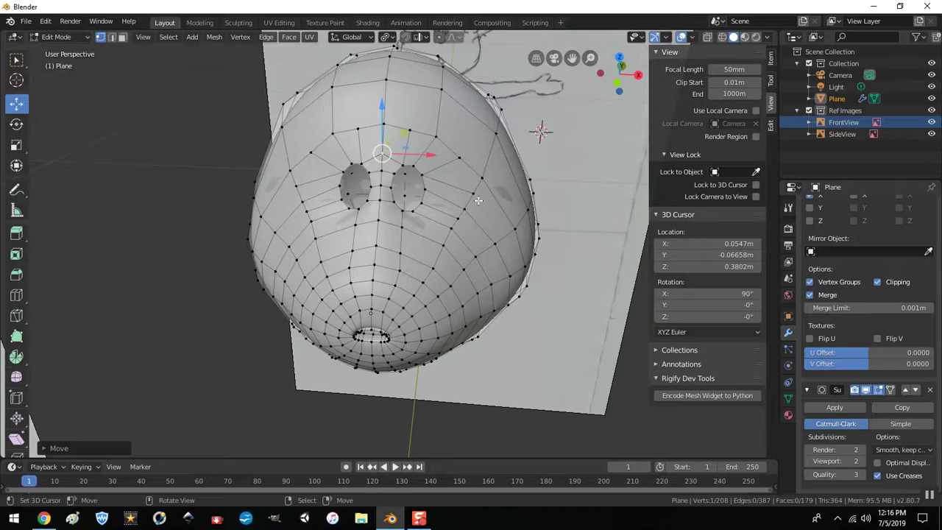
middle_drag(496, 211, 479, 213)
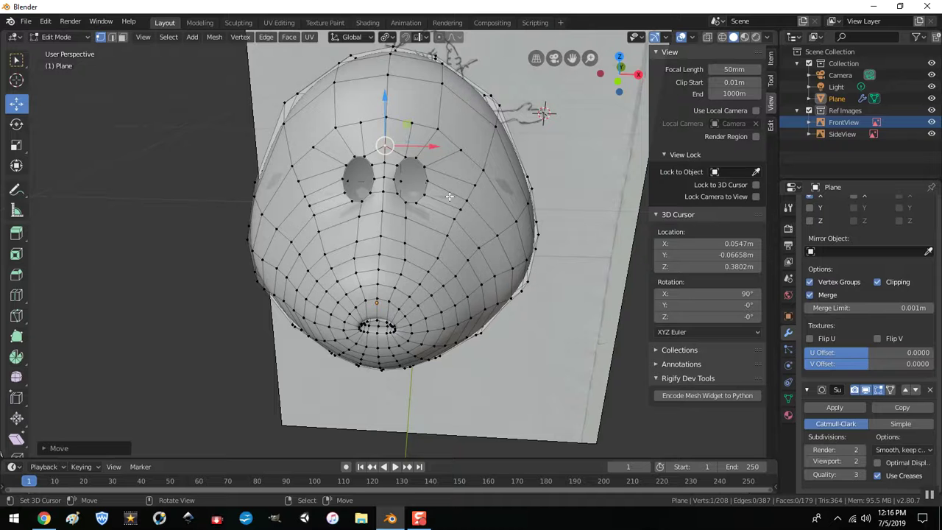
mouse_move(556, 165)
middle_down()
mouse_move(392, 182)
mouse_move(359, 170)
mouse_move(514, 201)
mouse_move(543, 181)
middle_up()
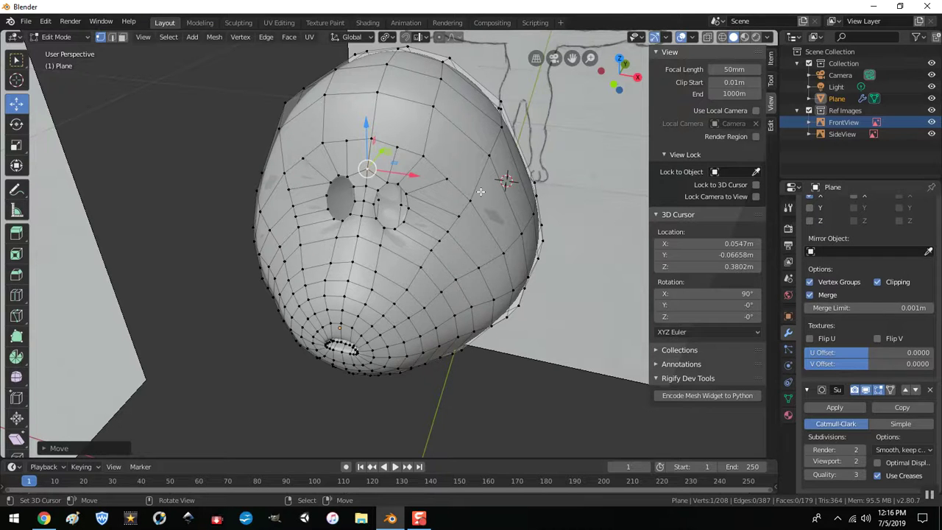
mouse_move(478, 189)
middle_down()
mouse_move(509, 179)
mouse_move(588, 194)
middle_up()
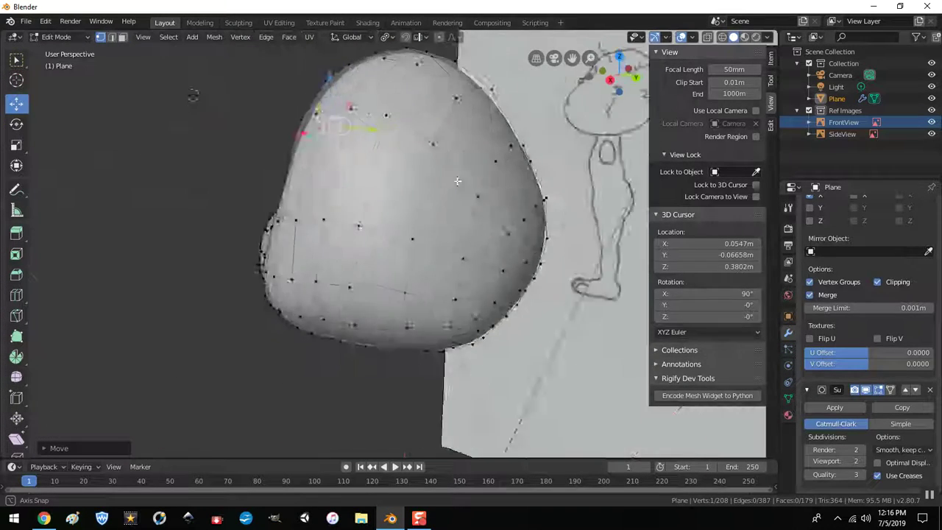
middle_drag(588, 193, 192, 82)
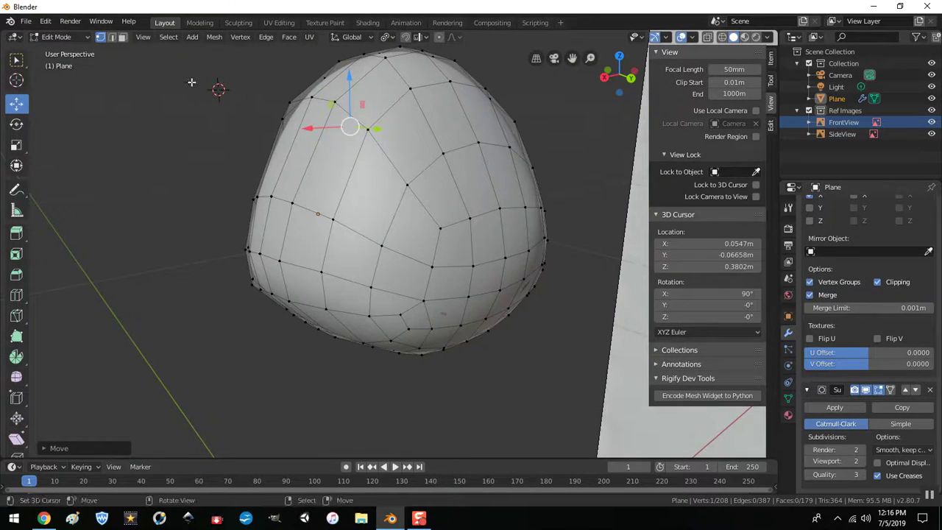
- In face select mode, pick a strip of faces down the back of the head
click(122, 37)
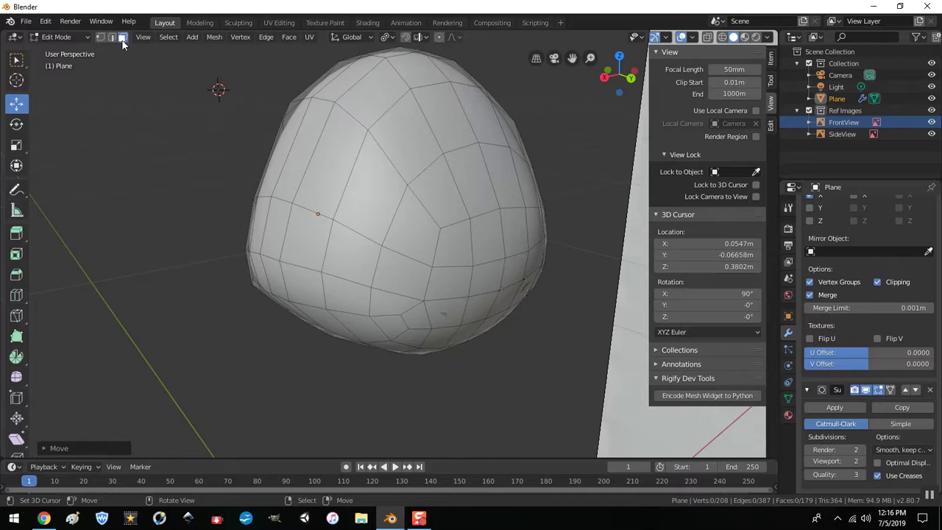
click(458, 250)
shift+click(510, 250)
shift+click(513, 261)
shift+click(506, 261)
shift+click(470, 281)
shift+click(491, 281)
shift+click(513, 300)
shift+click(483, 303)
shift+click(460, 310)
middle_drag(559, 312, 399, 293)
shift+click(374, 285)
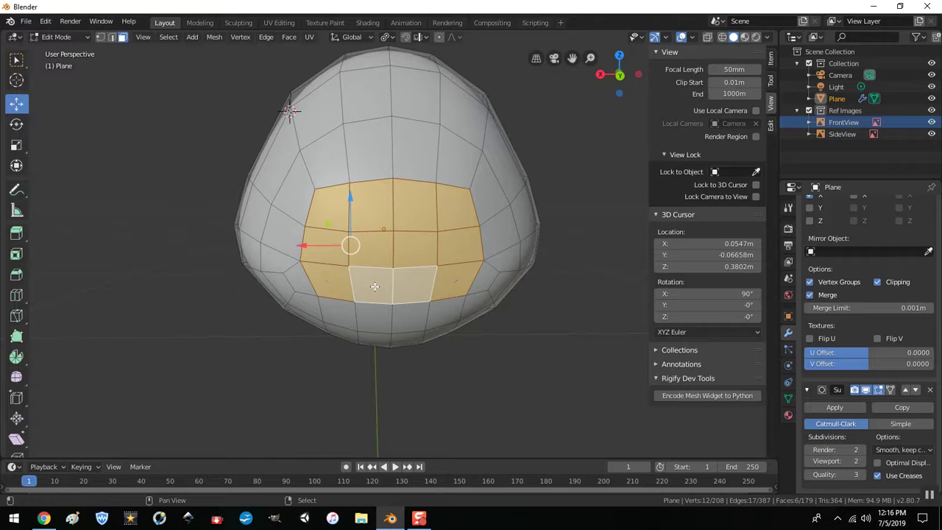
middle_drag(440, 248, 528, 267)
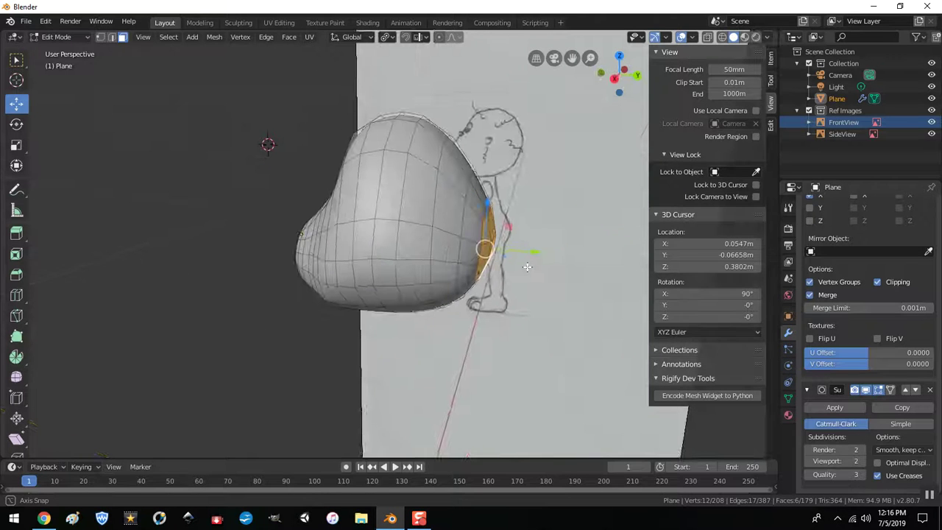
- Grow the back selection outward three rings with Ctrl+Numpad+, then shrink it by one
key(ctrl+KP_Add)
key(ctrl+KP_Add)
key(ctrl+KP_Add)
key(ctrl+KP_Add)
middle_drag(496, 151, 556, 165)
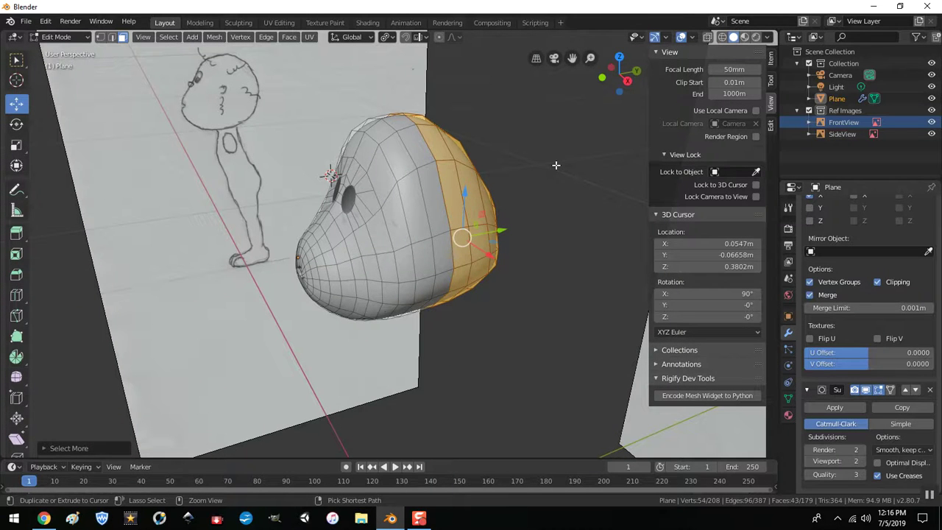
key(ctrl+KP_Add)
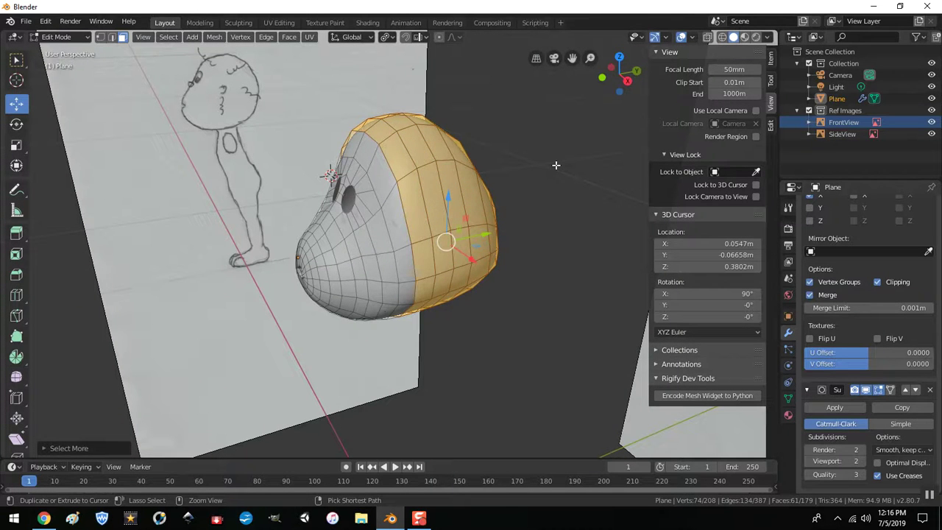
key(ctrl+KP_Add)
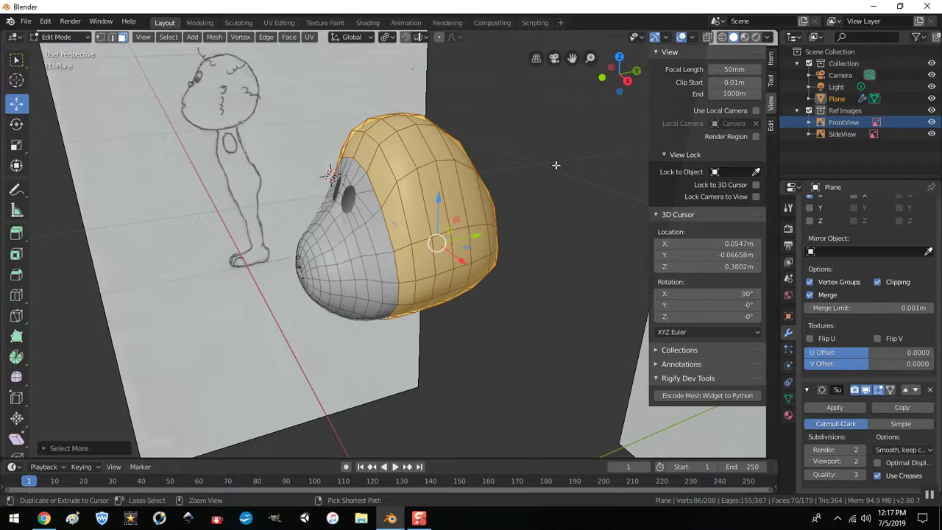
key(ctrl+KP_Subtract)
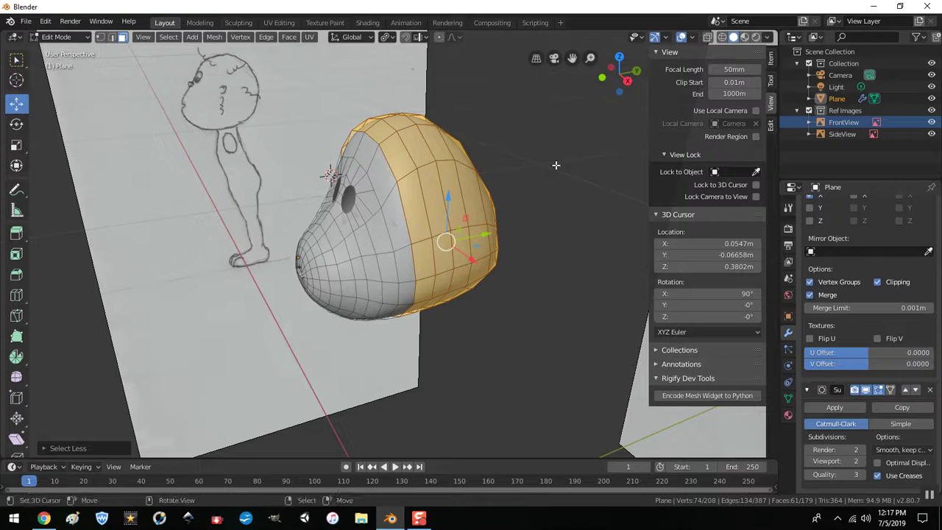
- Delete the selected back vertices and select the open rear edge loop in right-side view
click(100, 37)
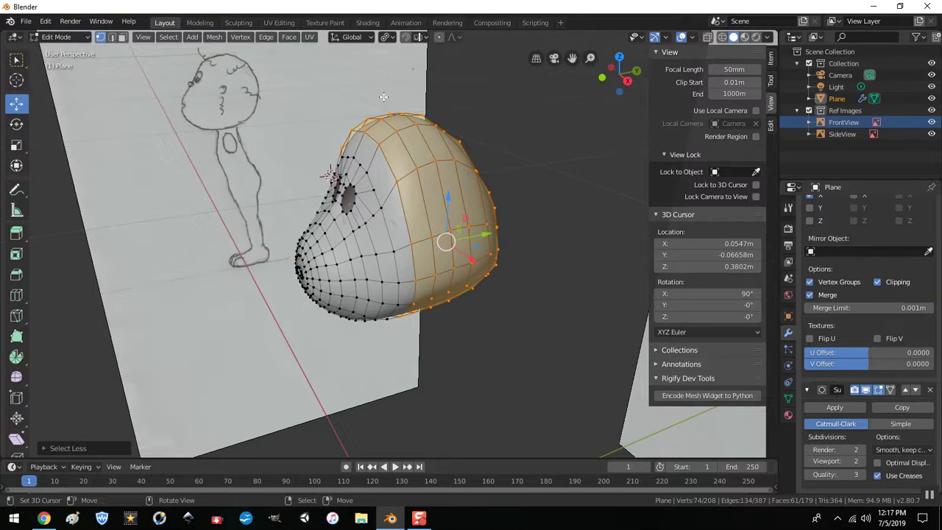
key(x)
click(379, 71)
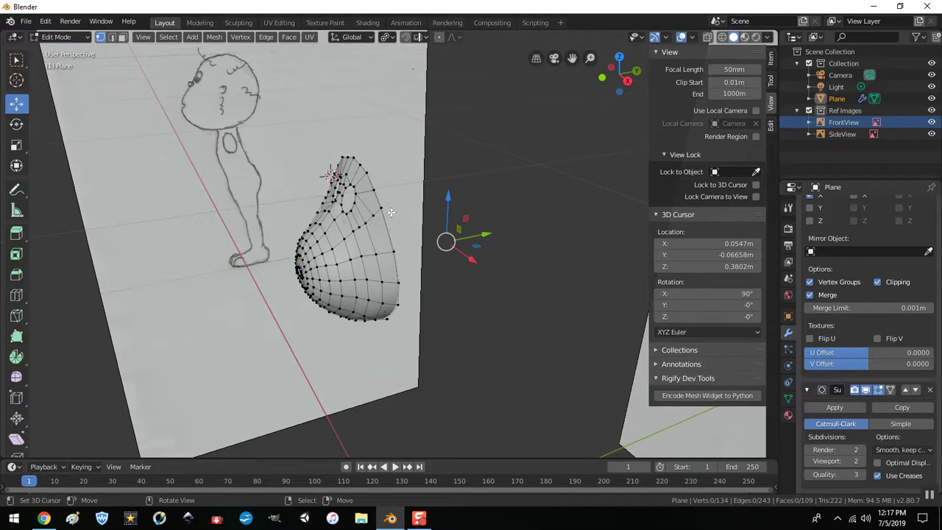
key(x)
key(Escape)
alt+click(377, 198)
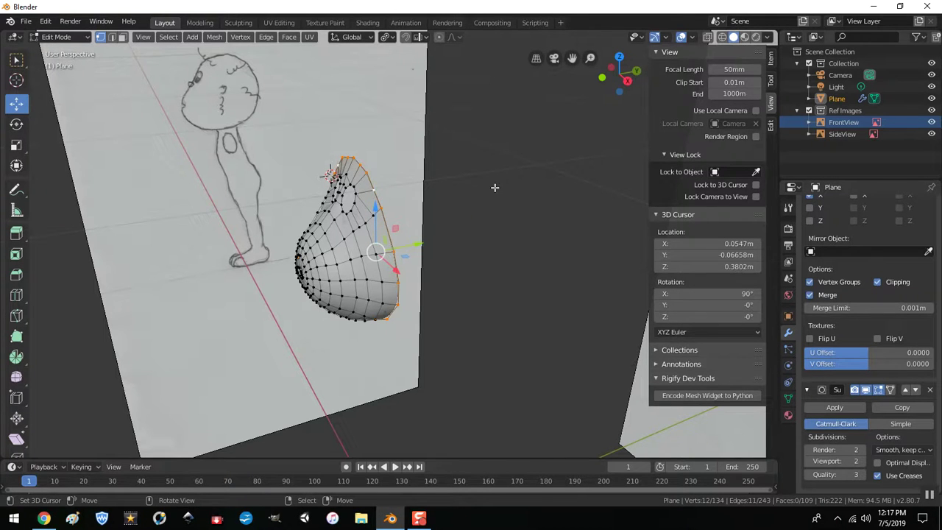
key(KP_3)
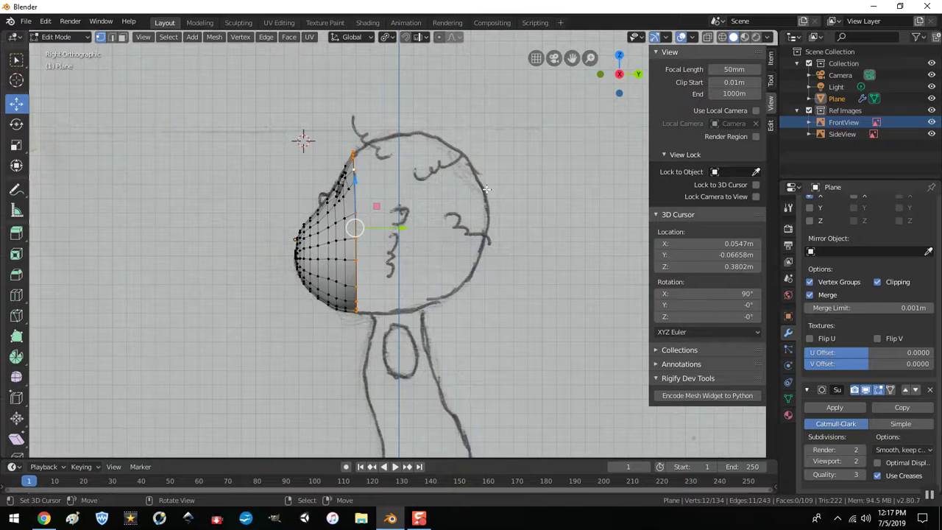
- Extend the open rear loop backward, squash it vertically, and move it further back
key(g)
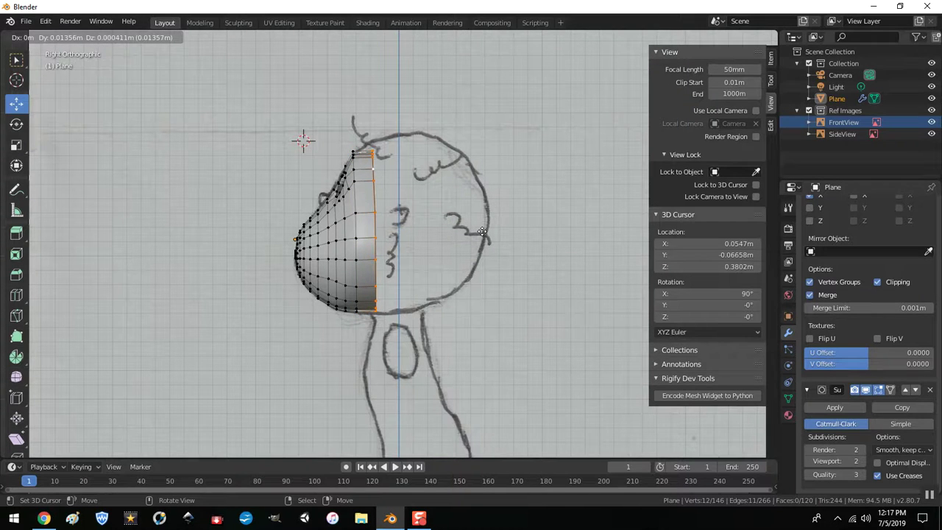
click(479, 227)
key(s)
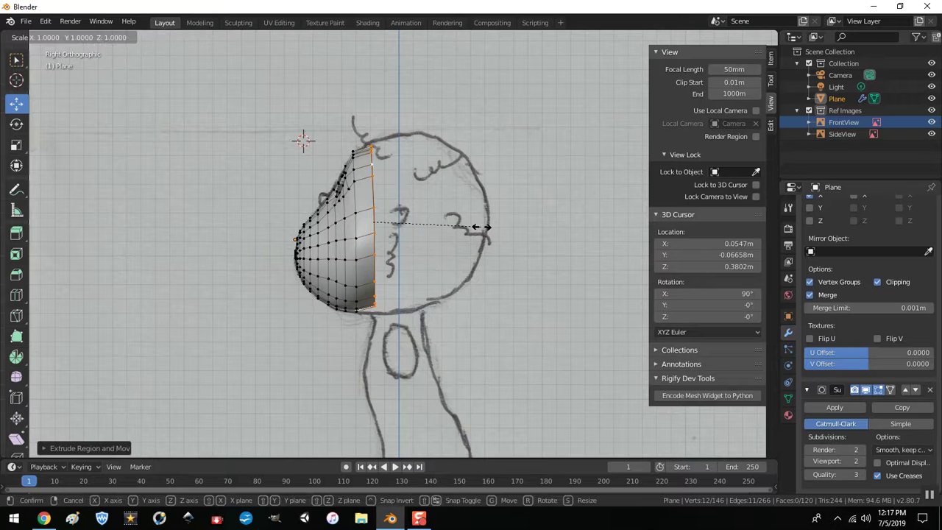
key(z)
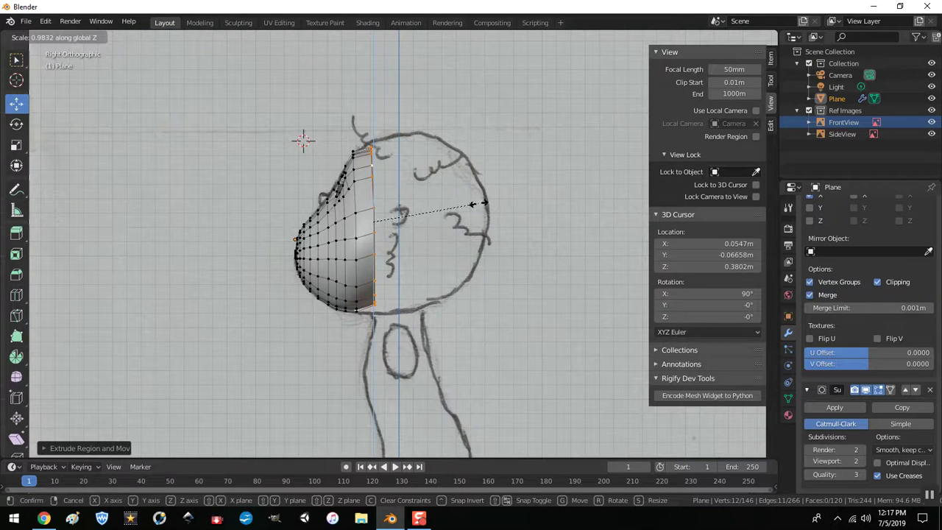
click(489, 210)
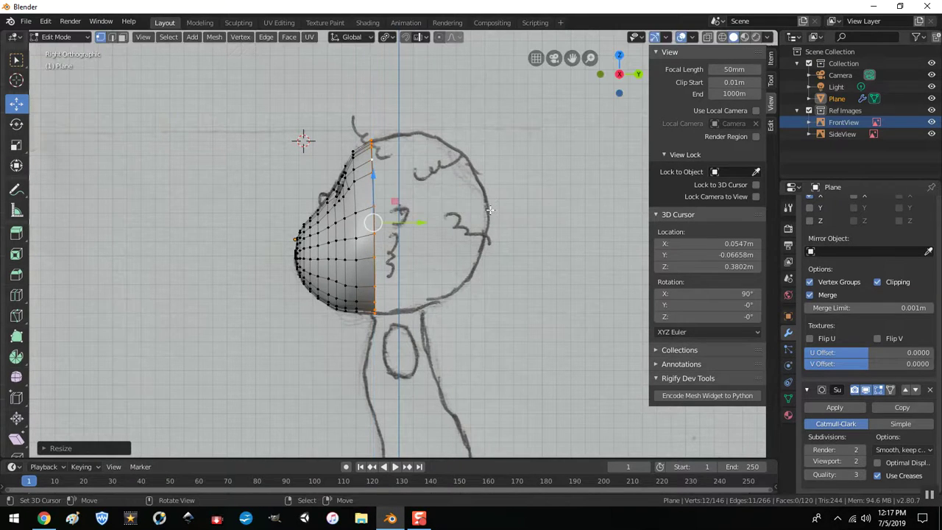
key(g)
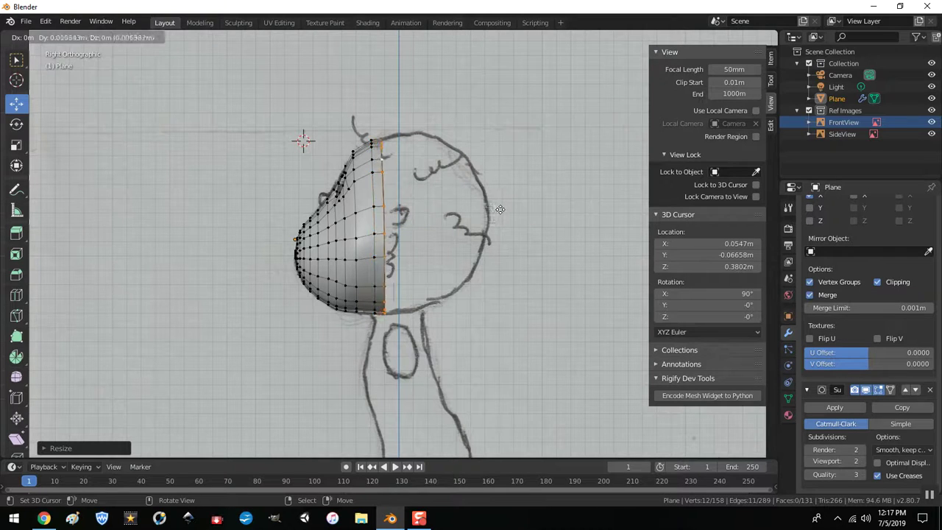
click(509, 208)
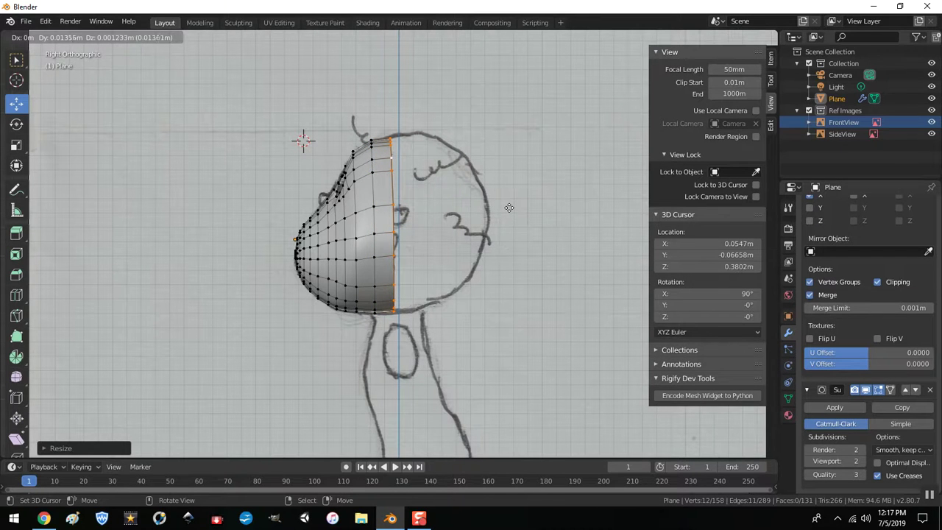
- Extrude another loop backward, scale it along Z, and align it with the sketch's back outline
key(e)
right_click(505, 207)
key(s)
key(z)
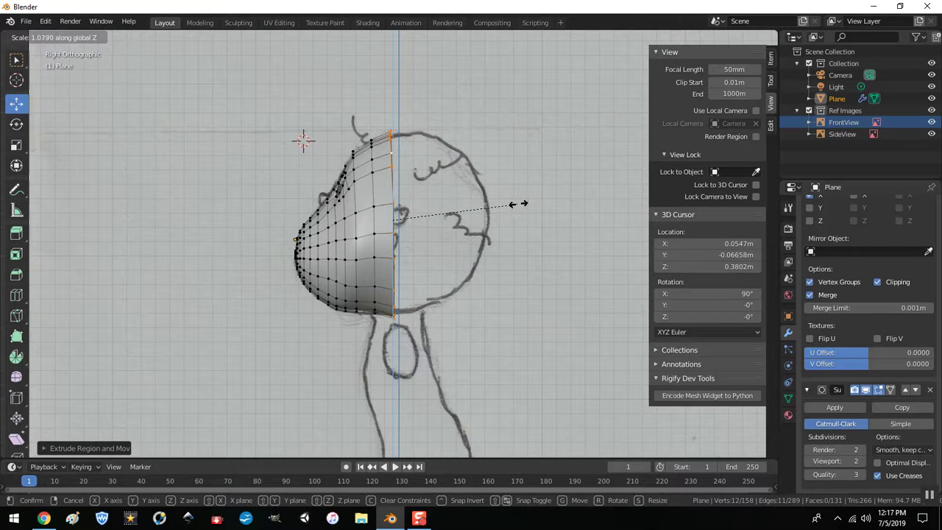
click(518, 203)
drag(399, 168, 399, 167)
key(s)
key(z)
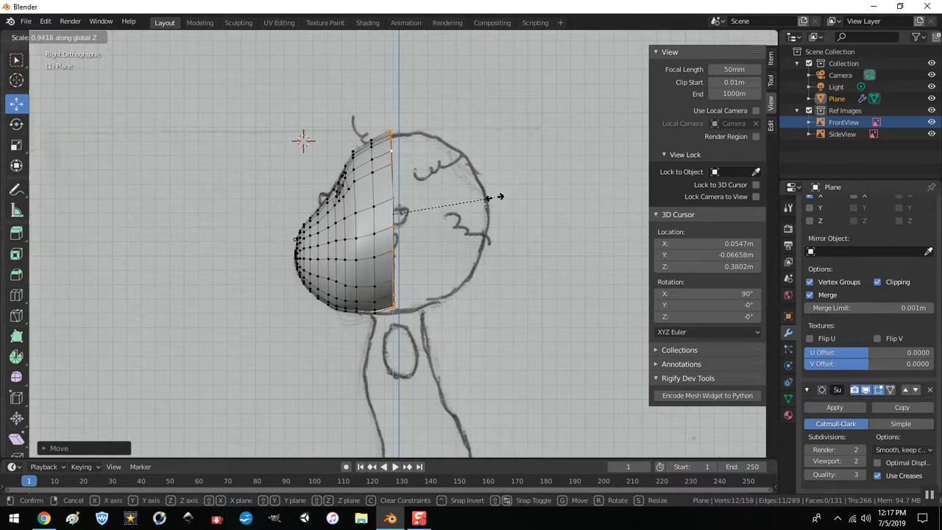
click(494, 198)
drag(397, 174, 396, 177)
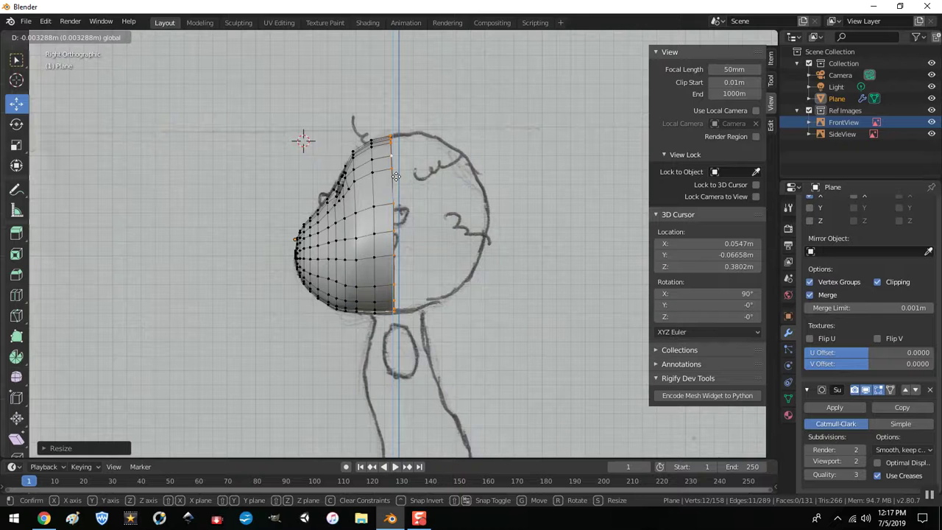
drag(396, 177, 396, 177)
drag(468, 237, 488, 234)
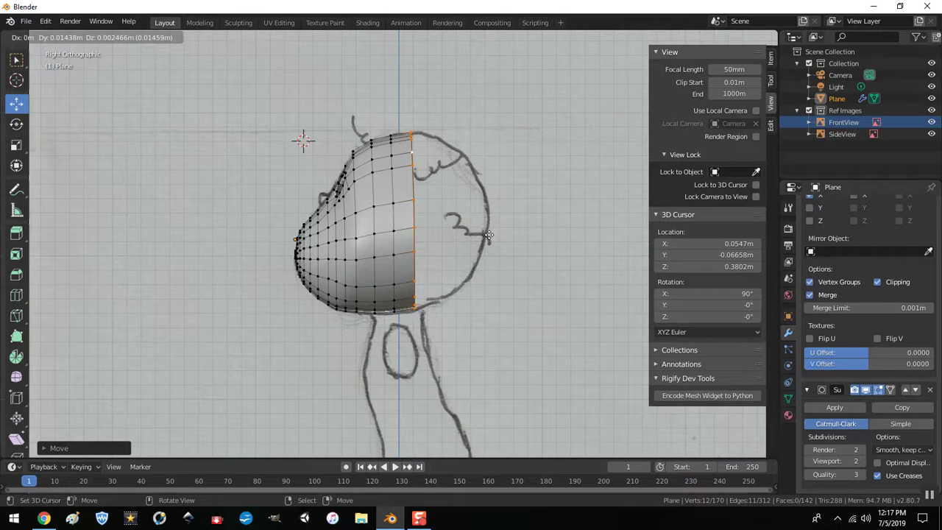
click(489, 235)
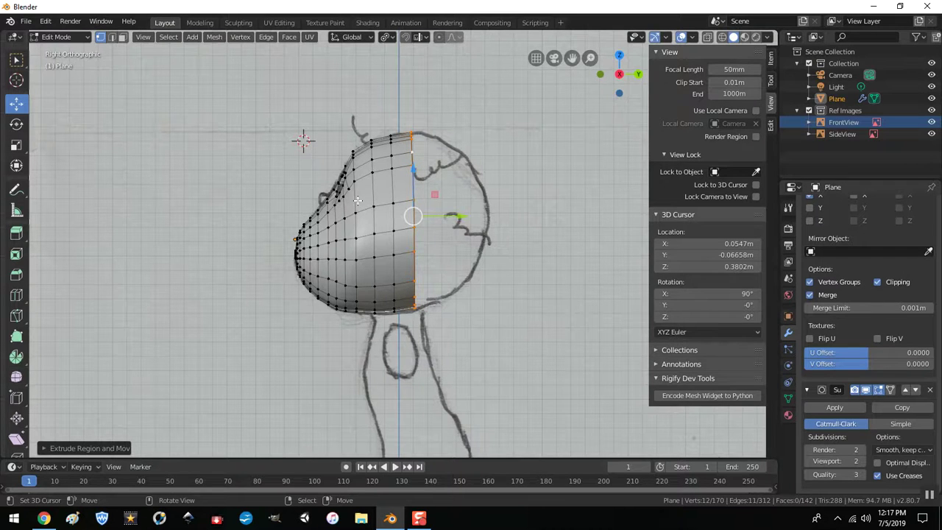
- Move the interior vertical edge loop to better follow the side sketch
alt+click(357, 201)
key(g)
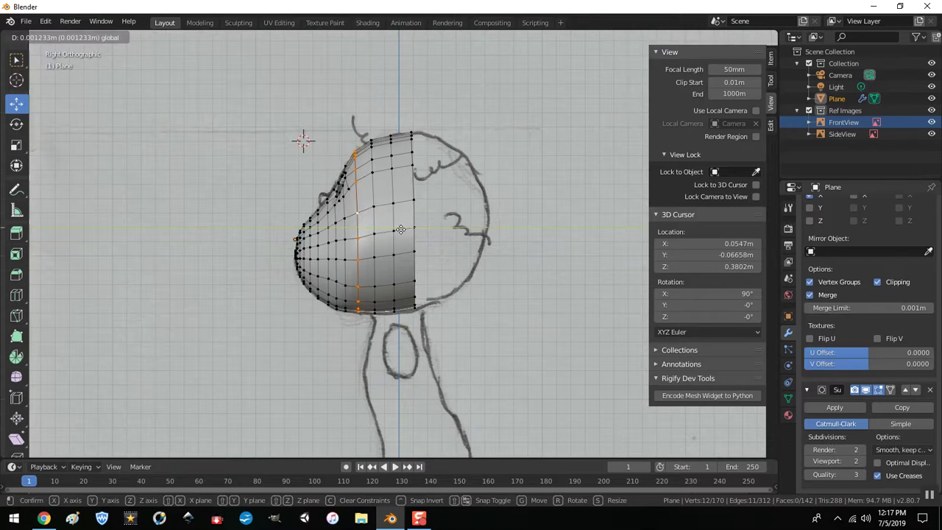
click(404, 228)
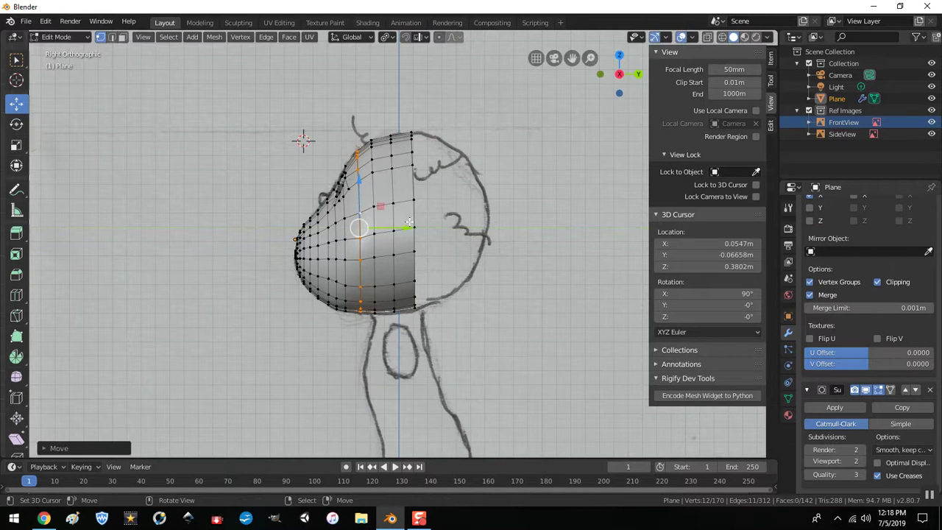
- Extrude two more rings from the back edge, resizing each to meet the sketch's back outline
alt+click(413, 180)
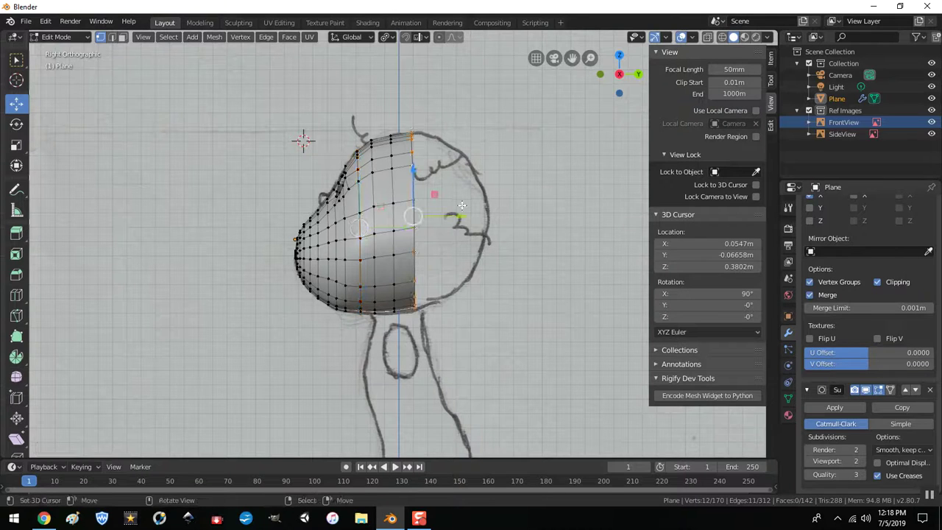
key(e)
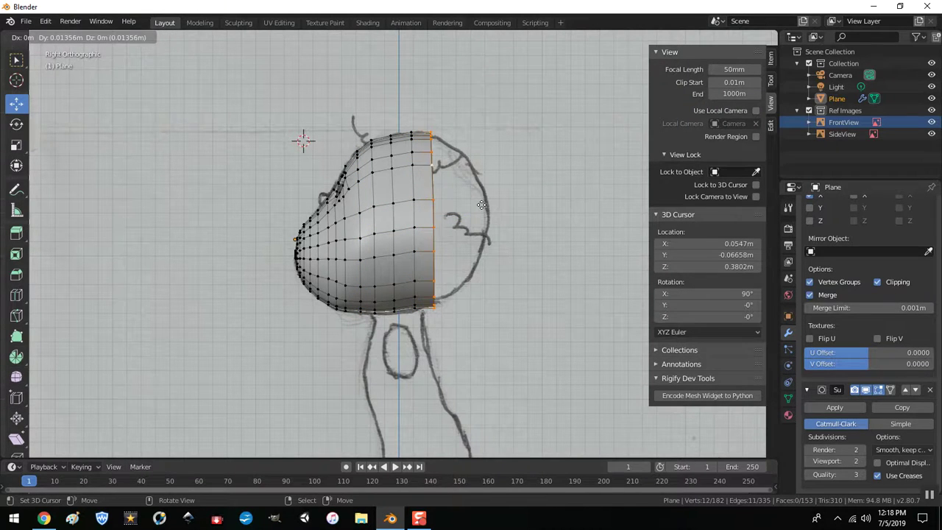
click(486, 203)
key(s)
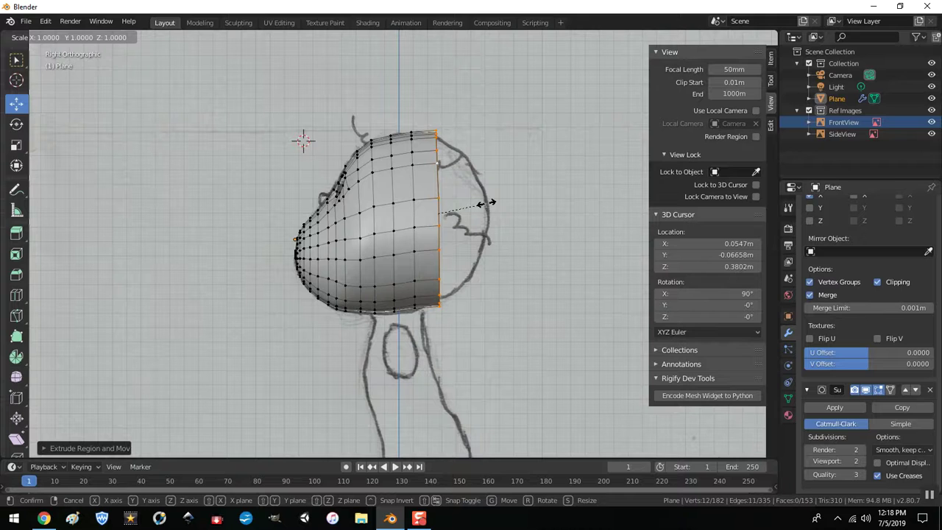
click(484, 203)
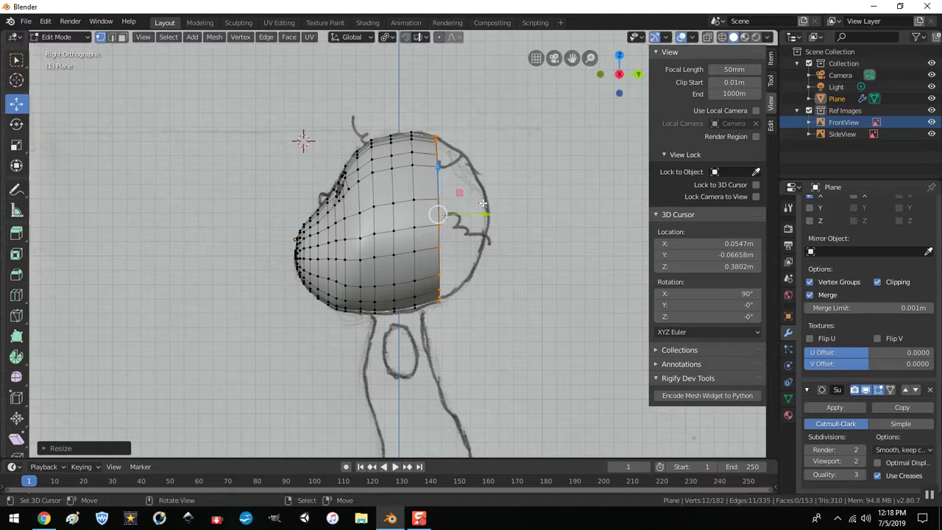
key(e)
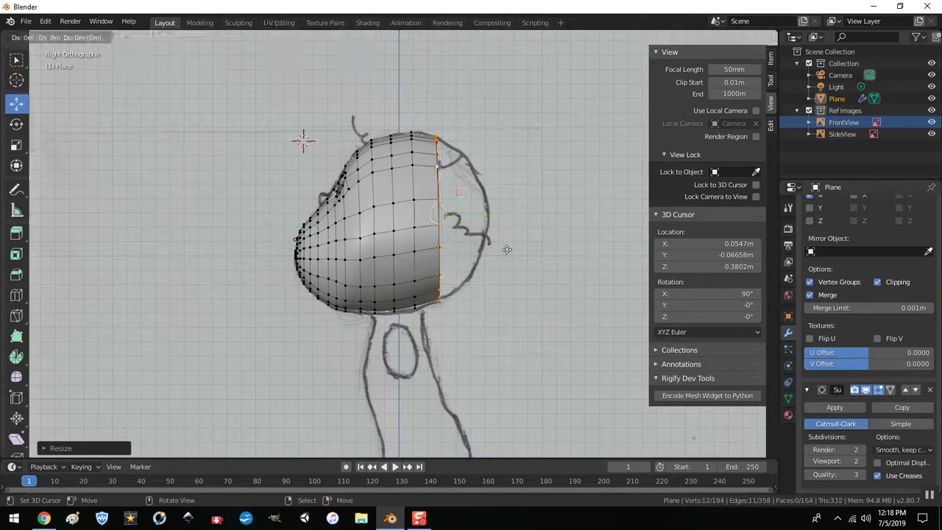
click(520, 247)
key(s)
click(516, 248)
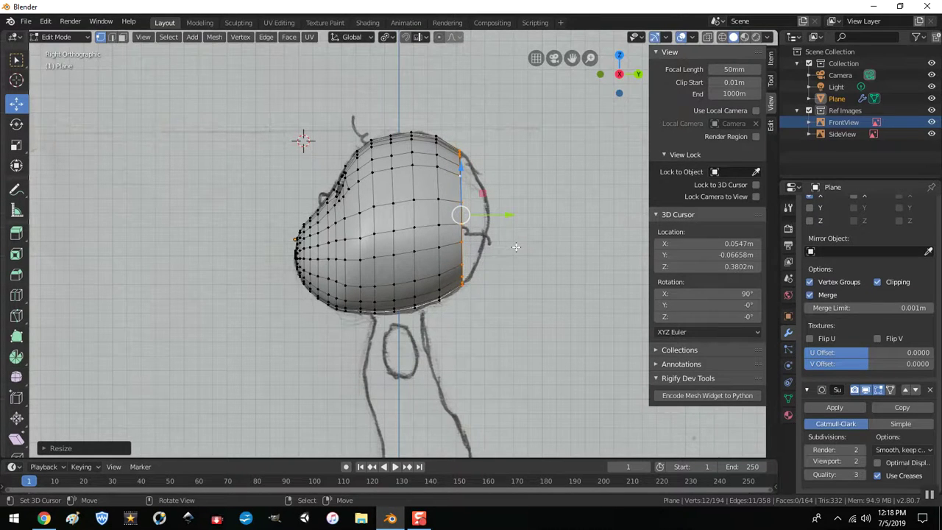
key(ctrl)
- Grow the back selection two rings and, in X-ray front view, deselect the lower edge vertices
key(ctrl+KP_Add)
key(ctrl+KP_Add)
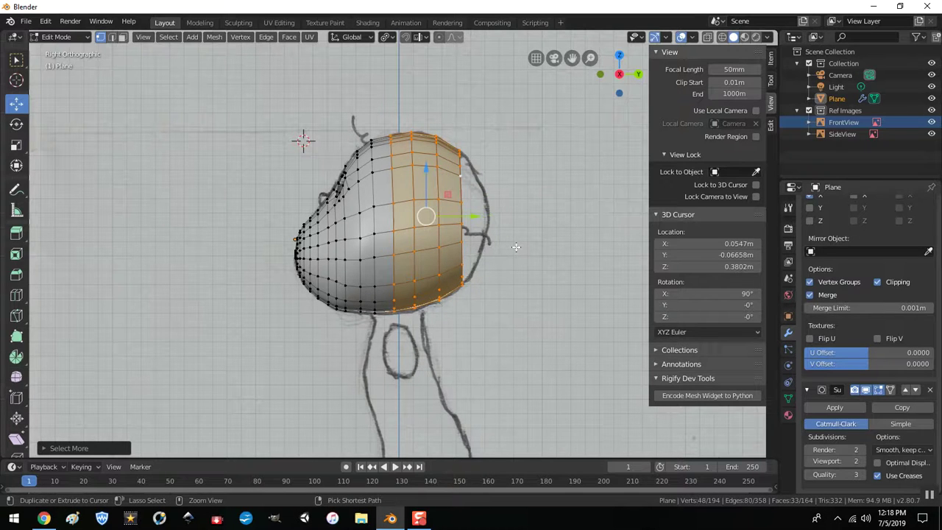
key(ctrl+KP_Add)
key(ctrl+KP_Add)
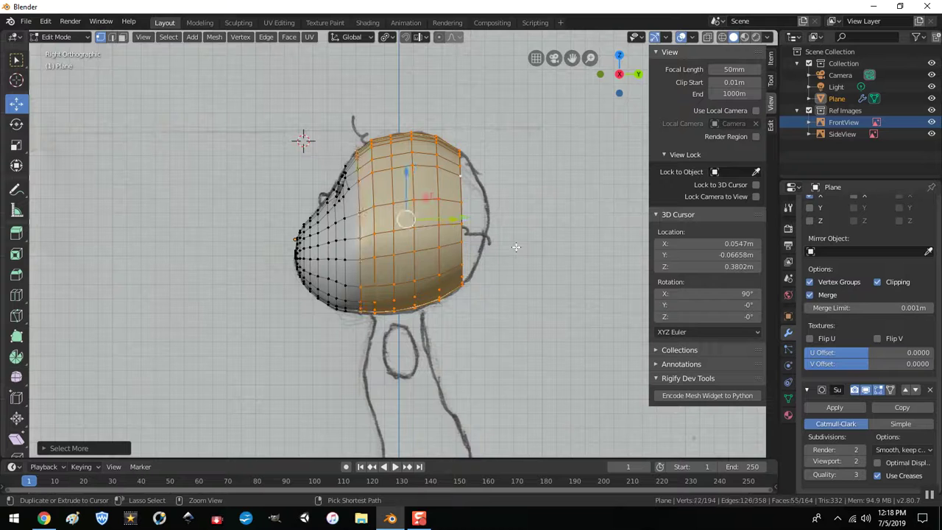
key(KP_1)
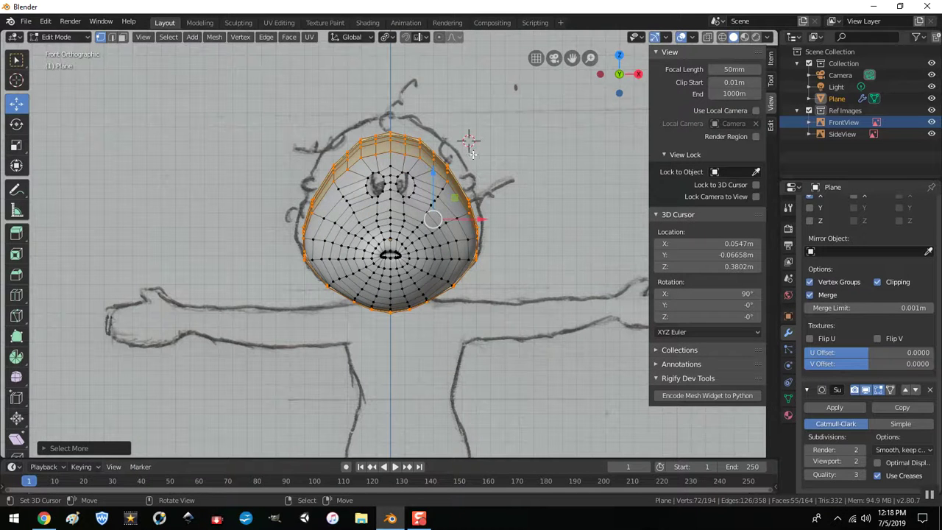
key(shift)
click(725, 37)
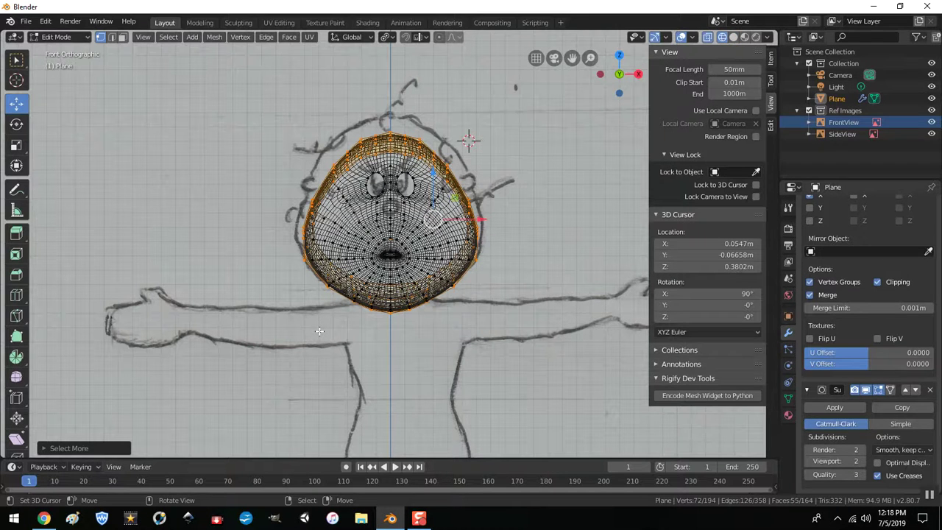
key(c)
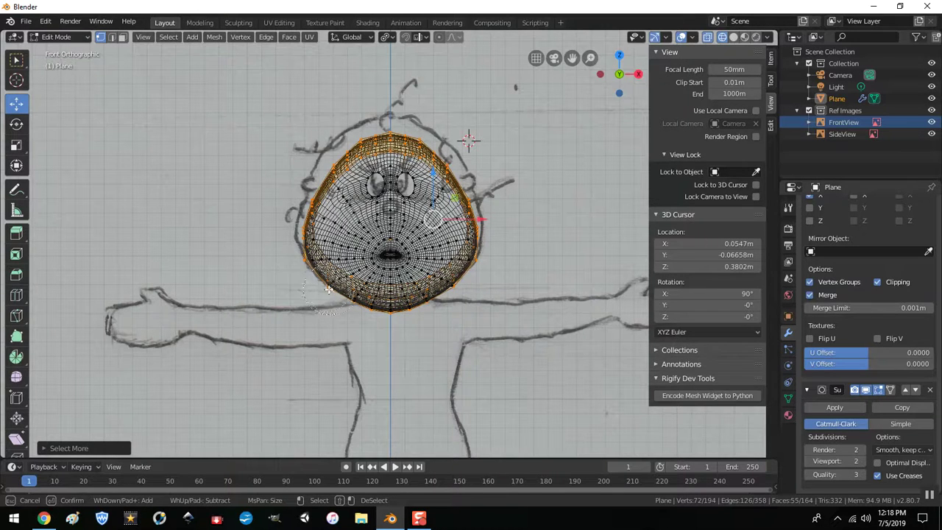
mouse_move(323, 286)
middle_down()
mouse_move(450, 294)
mouse_move(351, 282)
mouse_move(366, 289)
middle_up()
key(Escape)
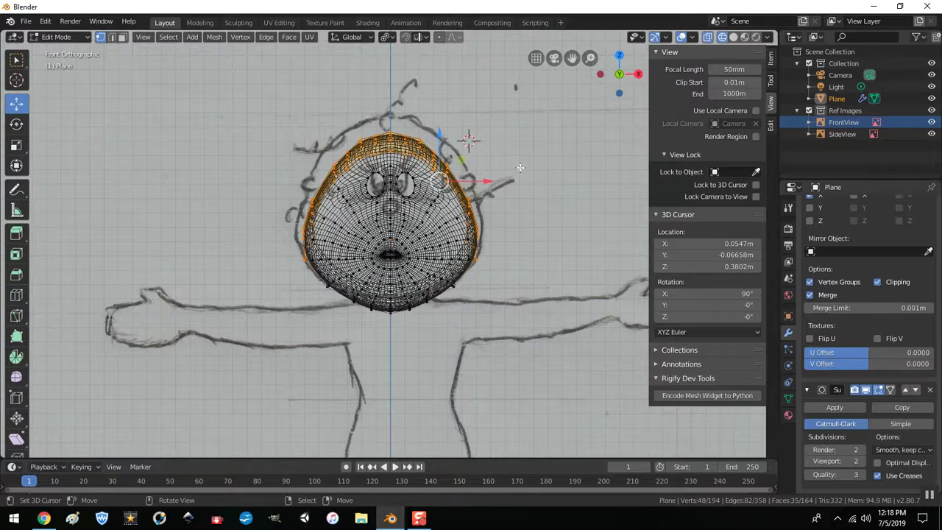
- Widen the selected back part along X and reposition it to match the front sketch
key(s)
key(x)
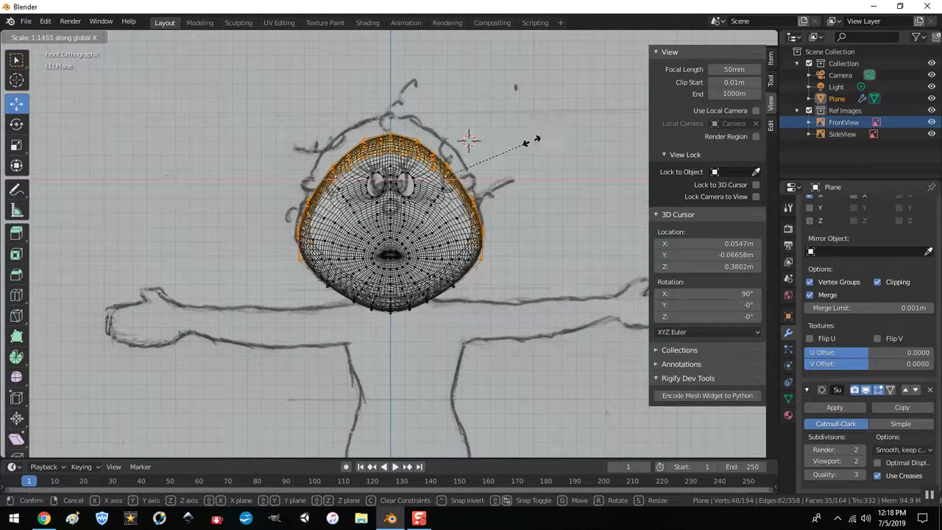
click(541, 138)
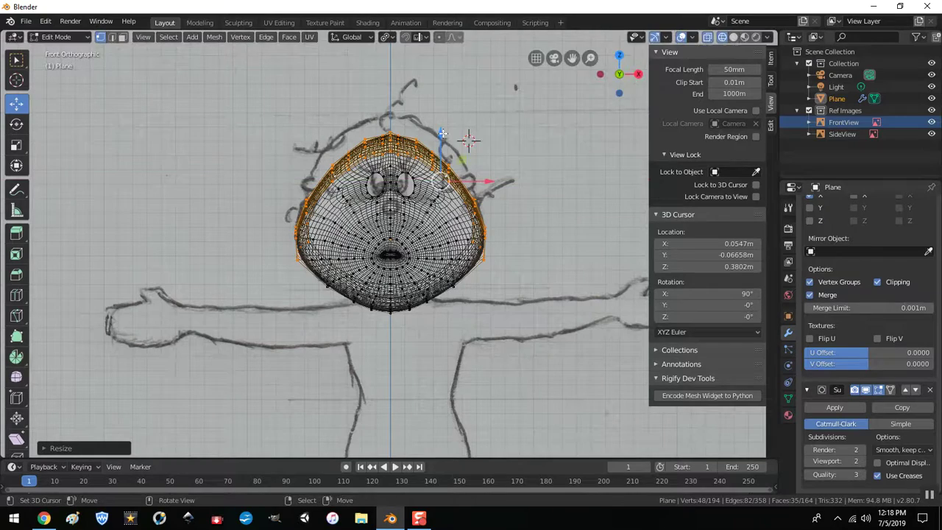
key(g)
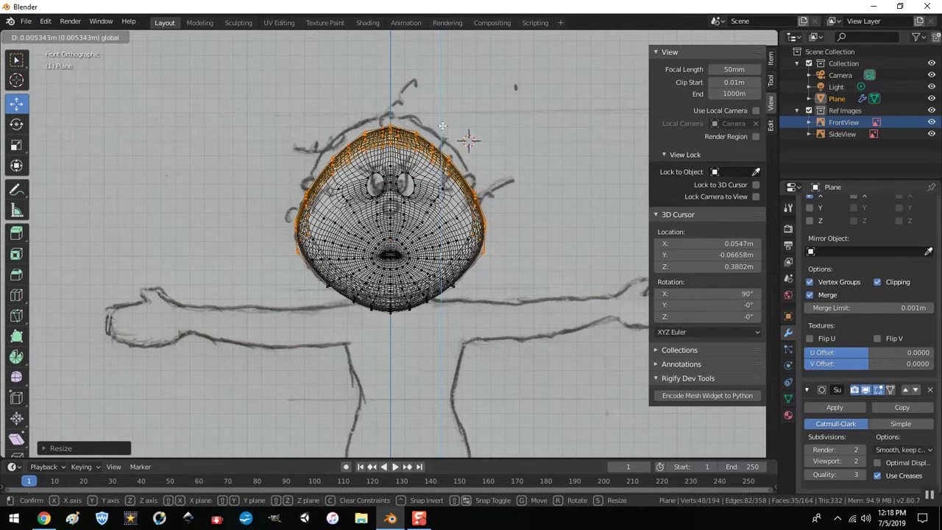
click(441, 126)
middle_drag(442, 126, 491, 224)
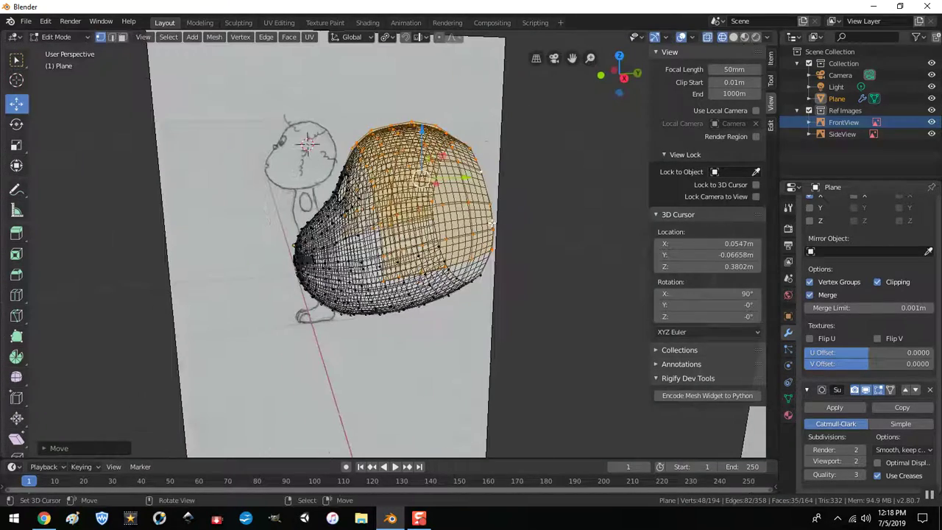
- Shrink the selection to the crown vertices and raise them about 0.0049 m
key(ctrl+KP_Subtract)
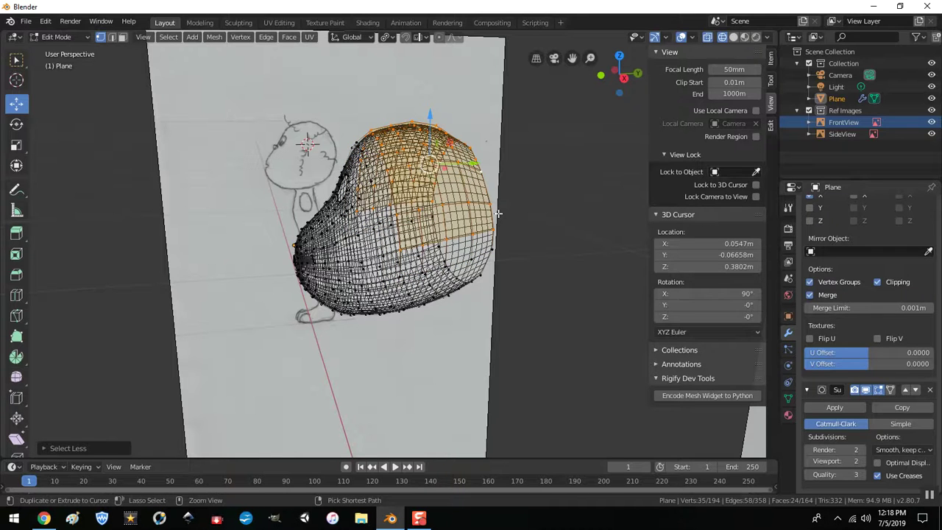
key(KP_1)
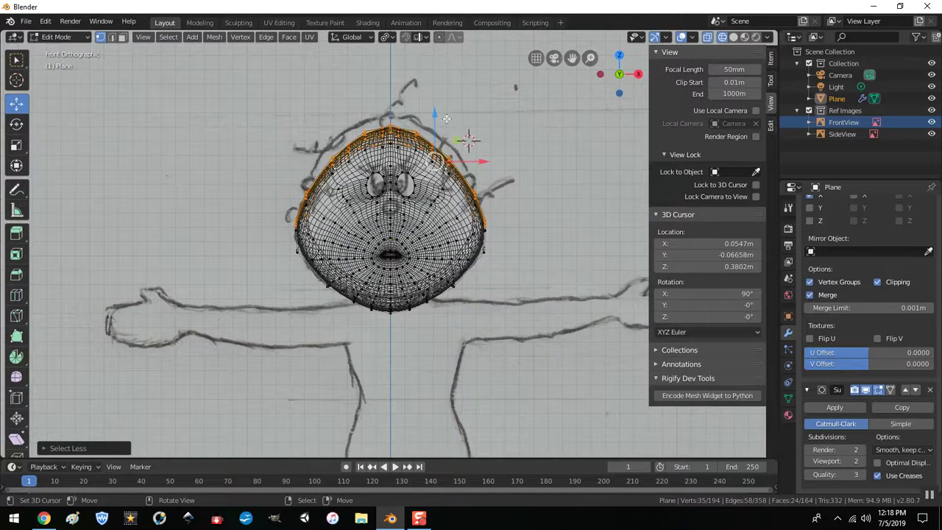
drag(435, 112, 430, 91)
key(ctrl+KP_Subtract)
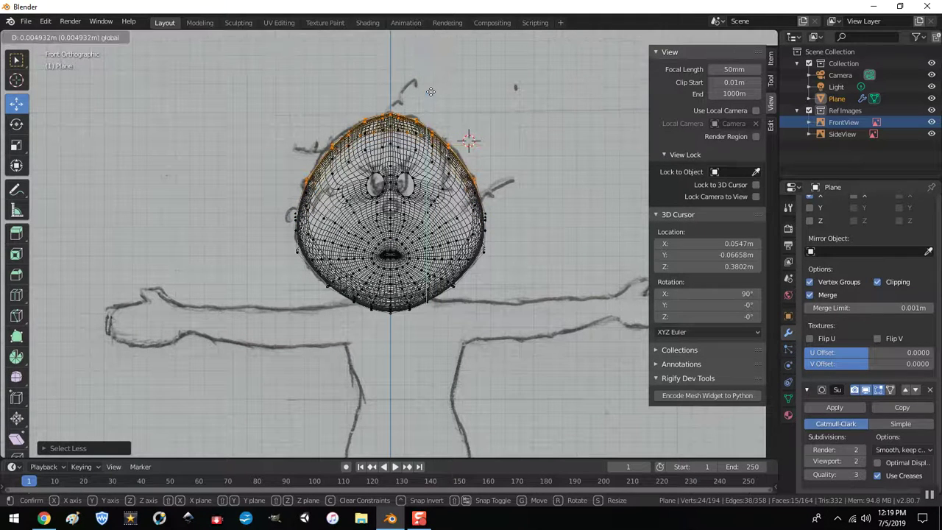
middle_drag(527, 173, 428, 242)
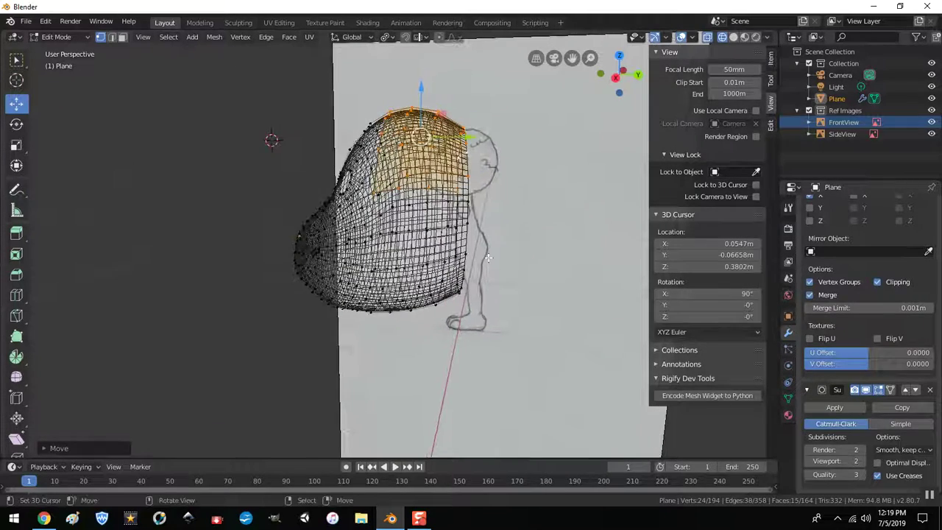
- Return the head to solid shading and check it from the side view
click(733, 38)
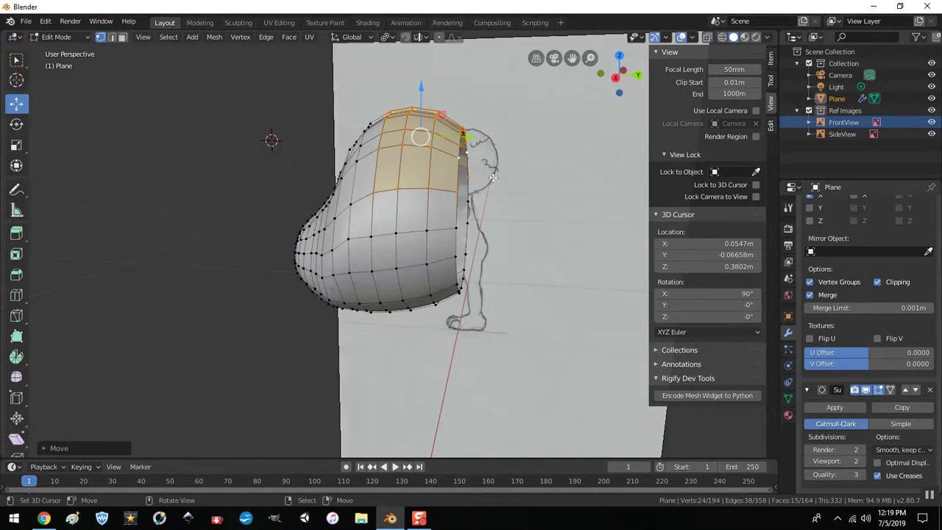
key(KP_3)
middle_drag(521, 241, 502, 253)
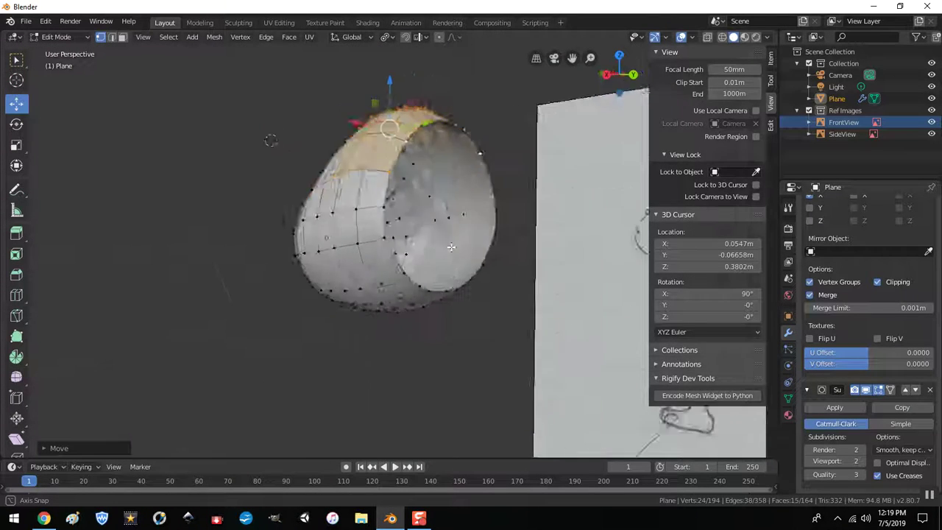
key(KP_3)
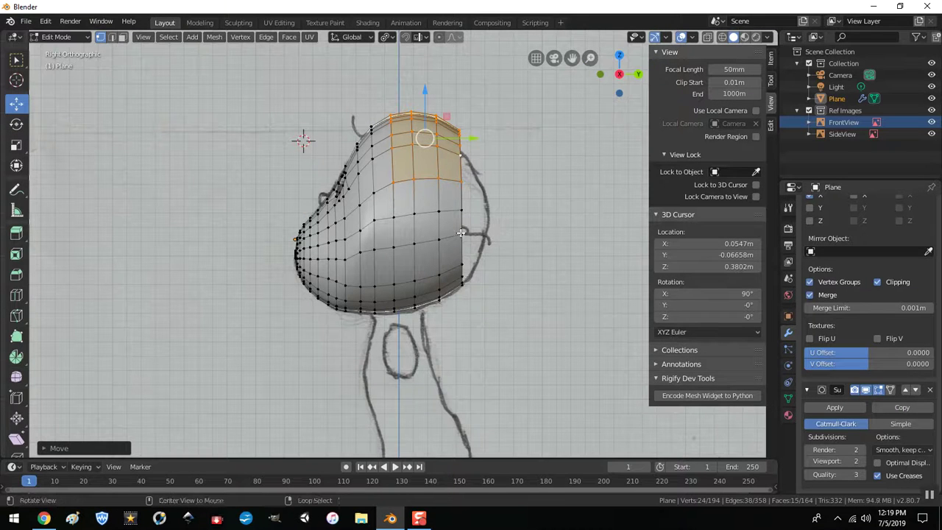
- Extrude the head's open back edge loop rearward and scale it down to 0.6312
alt+click(461, 215)
key(e)
right_click(508, 247)
key(g)
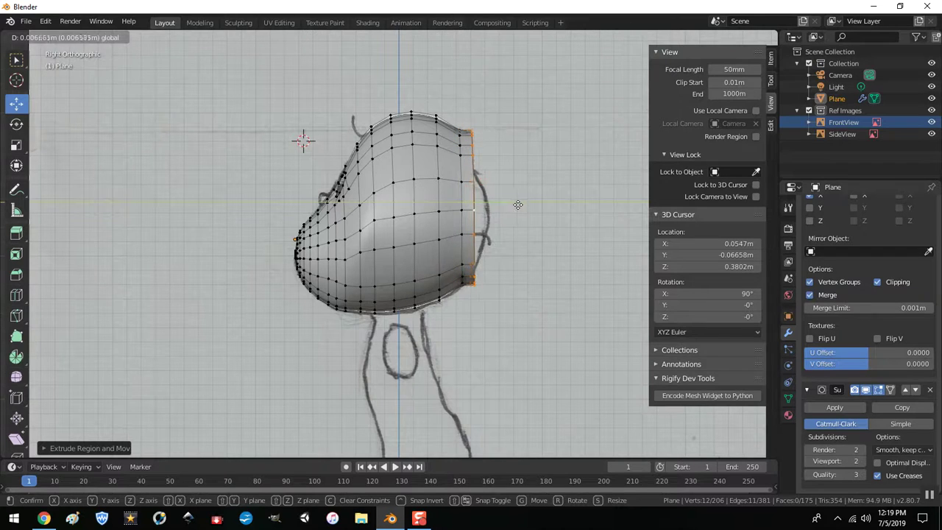
click(530, 206)
key(s)
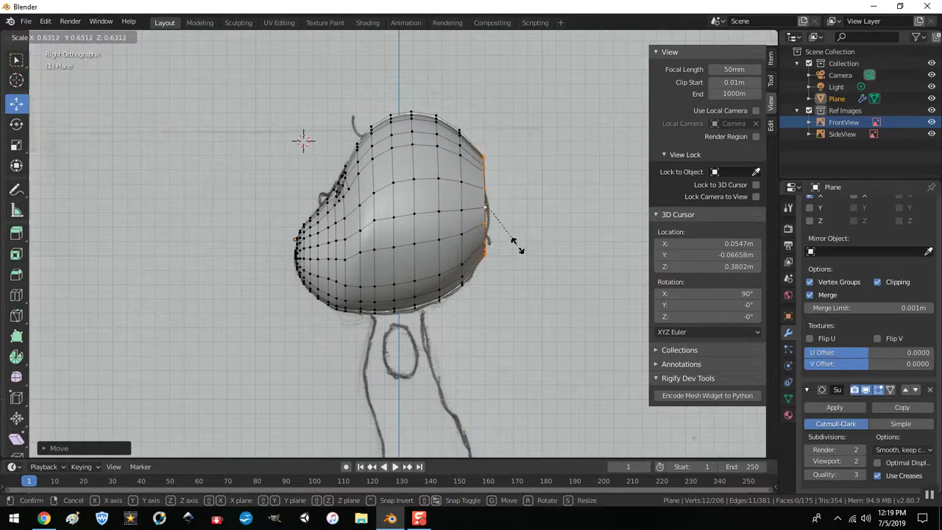
click(517, 246)
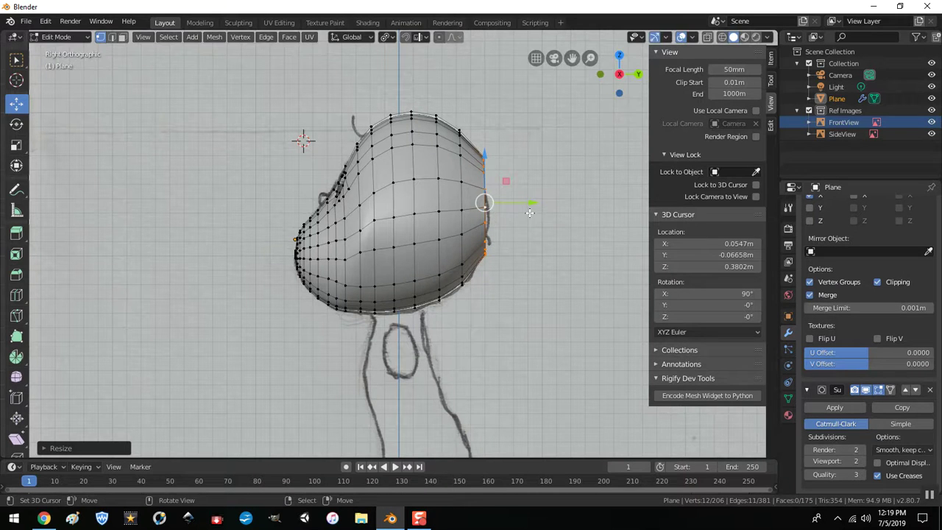
key(g)
click(525, 212)
middle_drag(586, 242, 457, 256)
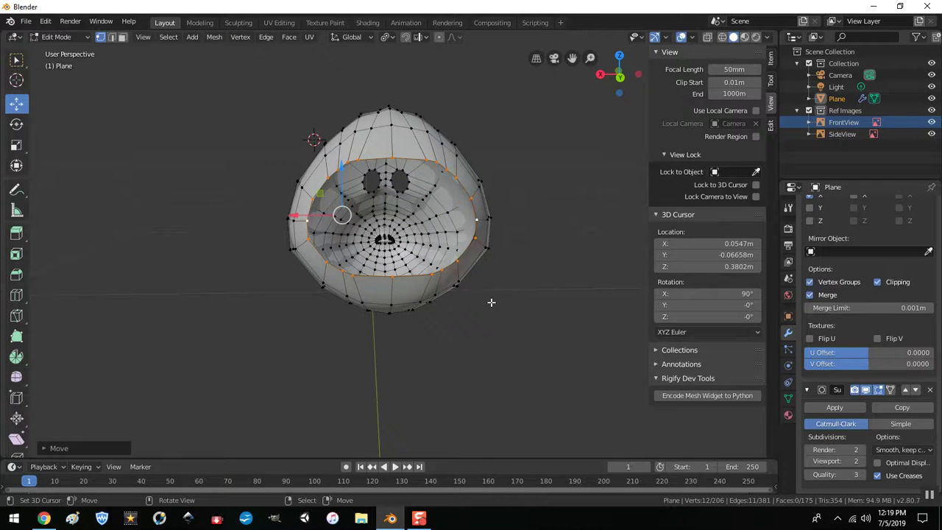
- Extrude an inner ring from the back rim and shrink it, narrowing it to 0.5979
key(e)
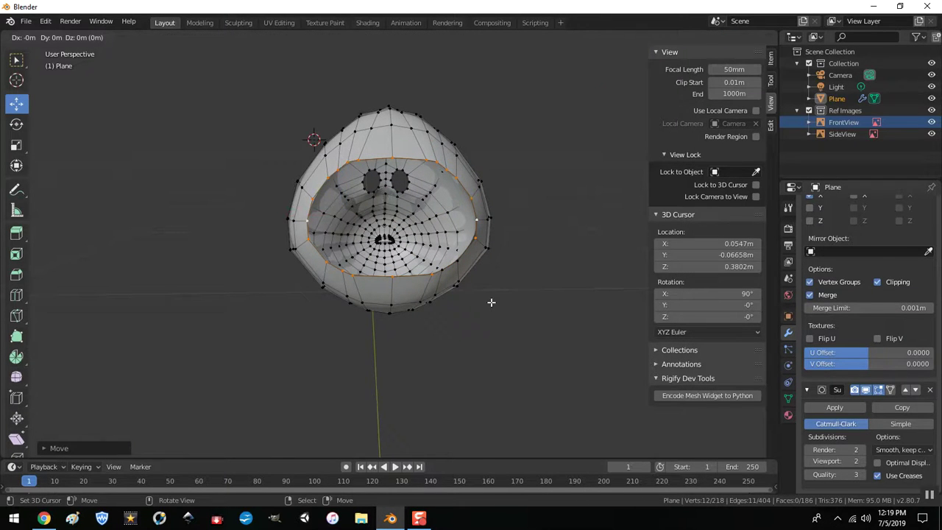
key(e)
key(s)
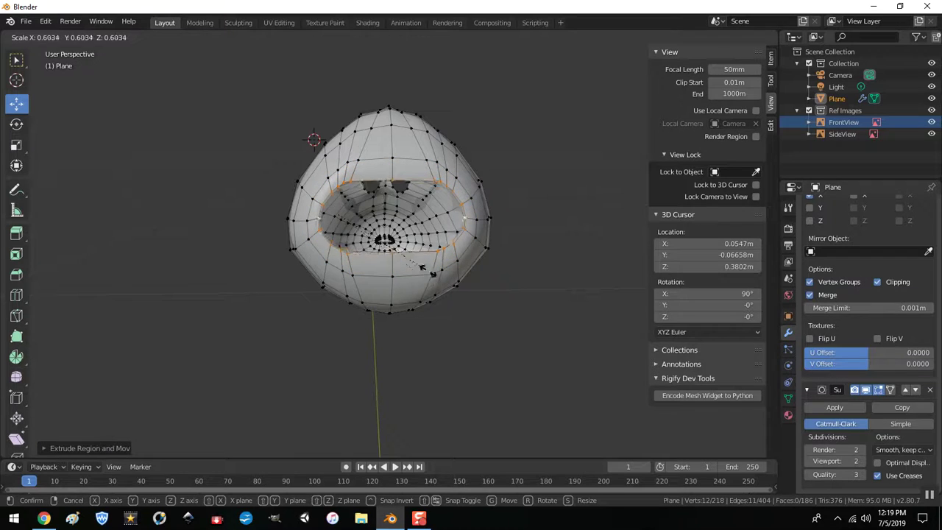
click(420, 257)
key(x)
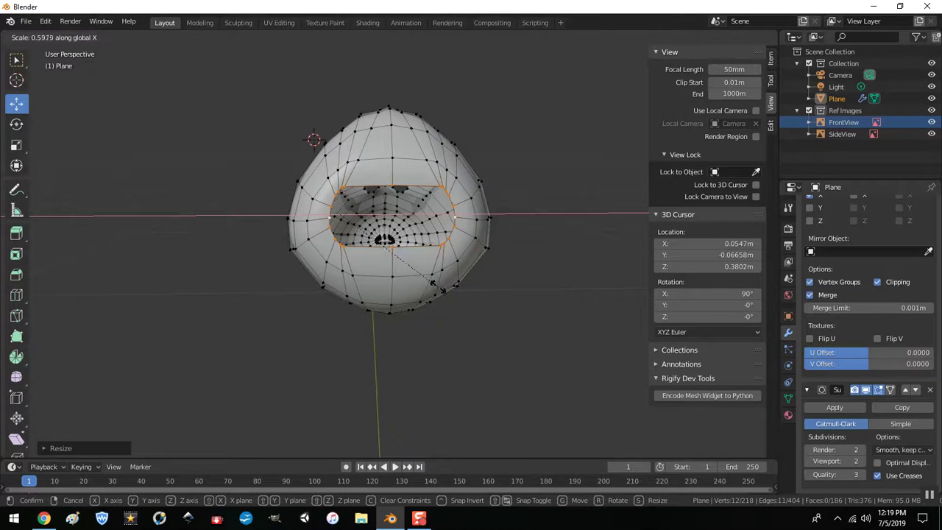
right_click(436, 286)
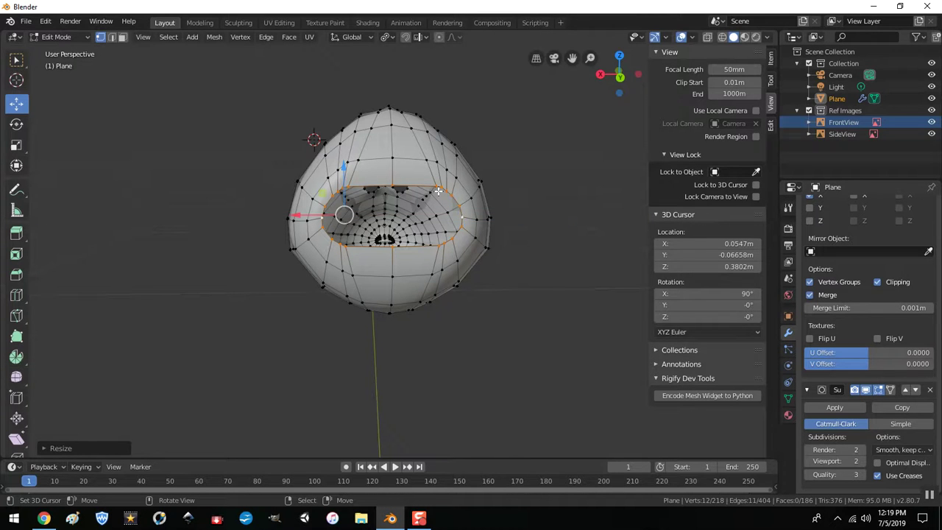
- Slide the inner ring's upper vertices along X to even out the ring's shape
click(346, 185)
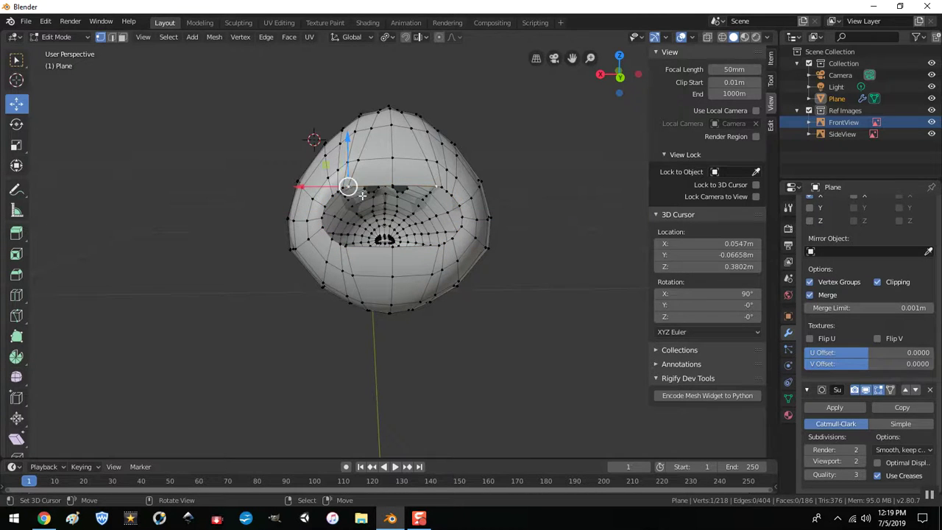
key(g)
key(x)
right_click(325, 190)
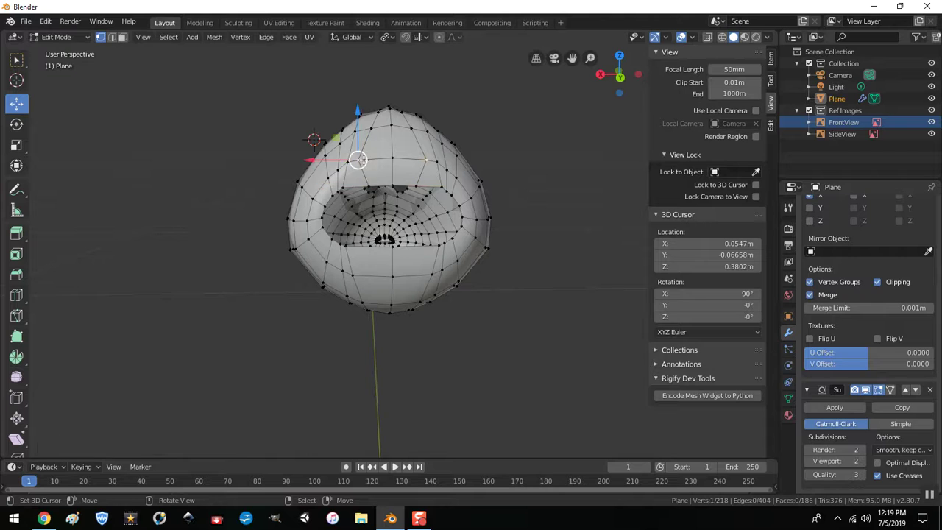
key(g)
key(x)
right_click(337, 164)
click(346, 188)
key(g)
key(x)
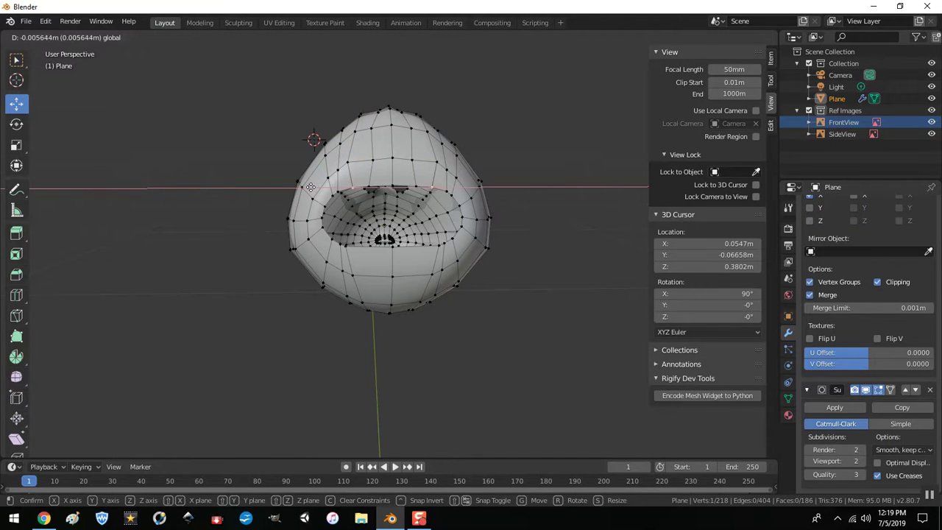
click(344, 165)
click(303, 175)
key(g)
key(x)
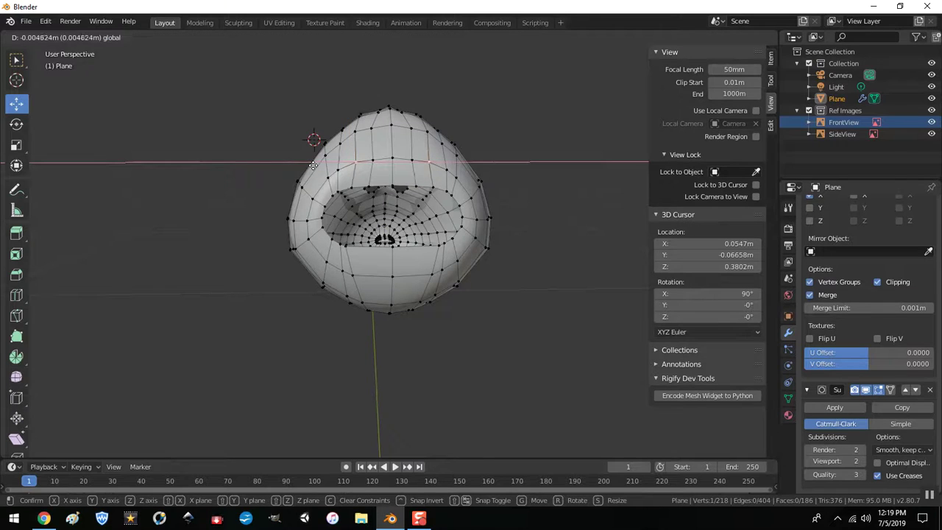
click(313, 165)
click(344, 246)
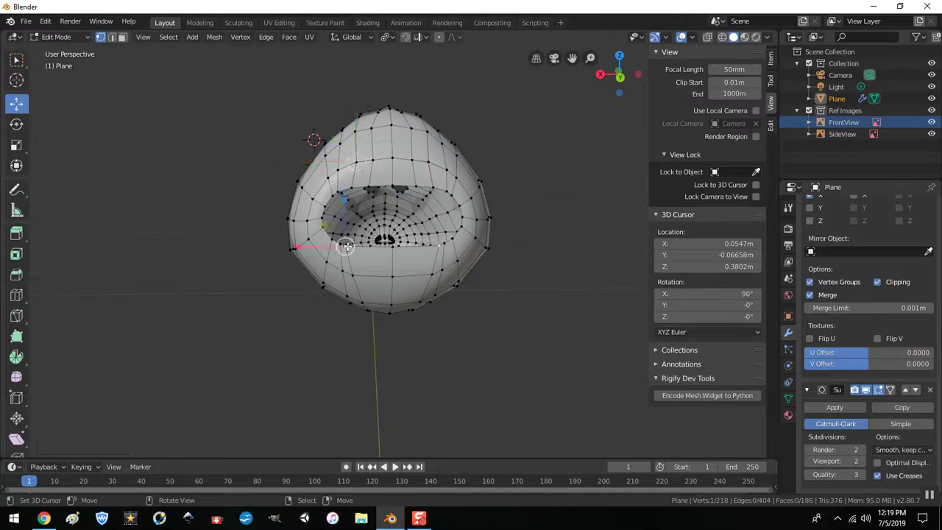
- Slide five lower inner-ring vertices along X, one by one, to round the opening's bottom
key(g)
key(x)
click(327, 263)
click(337, 274)
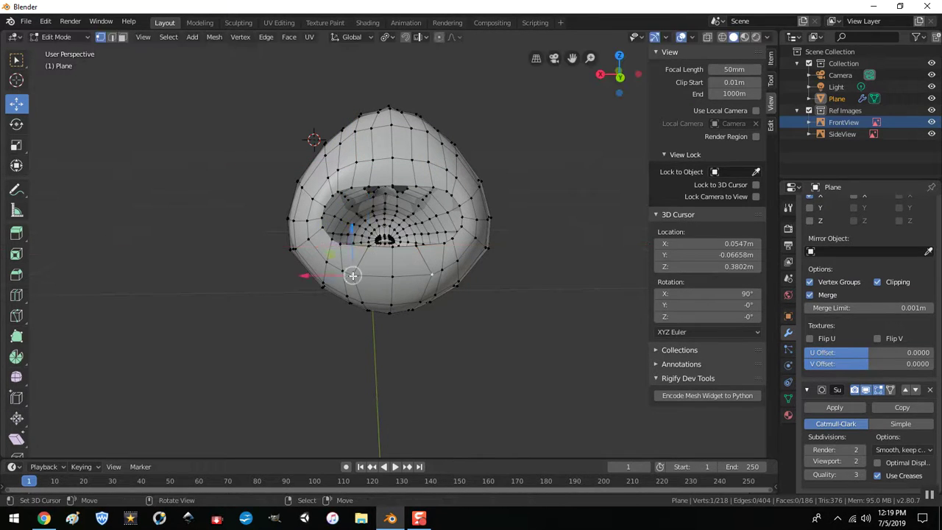
key(g)
key(x)
click(367, 299)
click(367, 308)
key(g)
key(x)
click(351, 274)
click(351, 275)
key(g)
key(x)
click(343, 244)
click(321, 249)
key(g)
key(x)
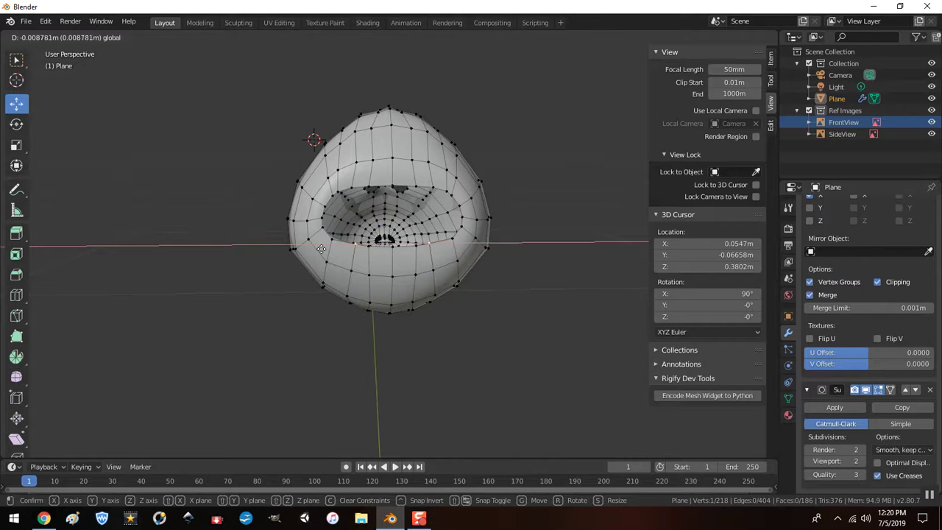
click(321, 249)
mouse_move(466, 150)
middle_down()
mouse_move(664, 165)
mouse_move(627, 125)
mouse_move(407, 182)
middle_up()
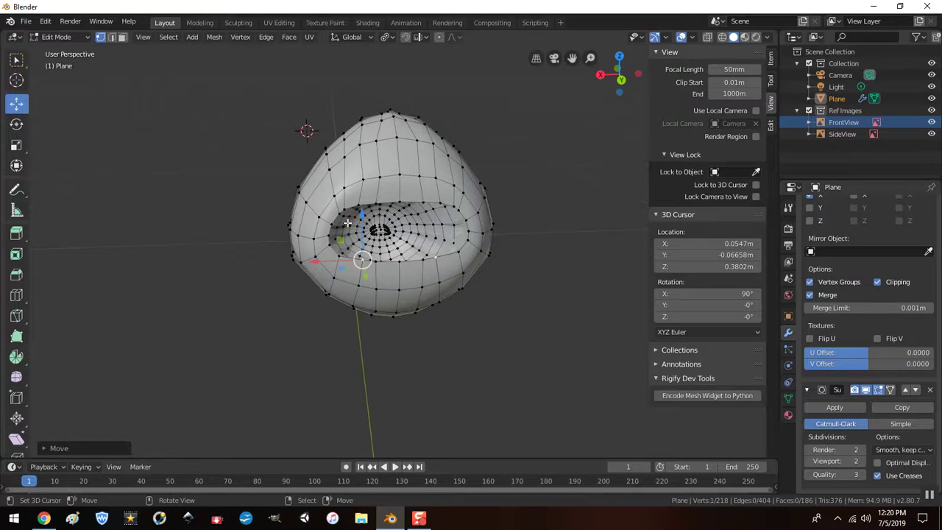
- Select the upper and side vertices of the back opening's inner rim
shift+click(375, 204)
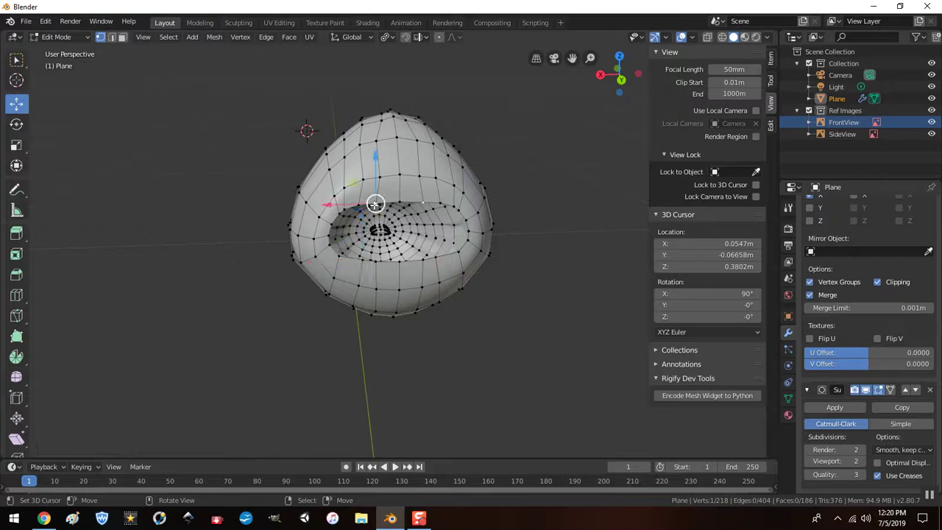
ctrl+click(329, 234)
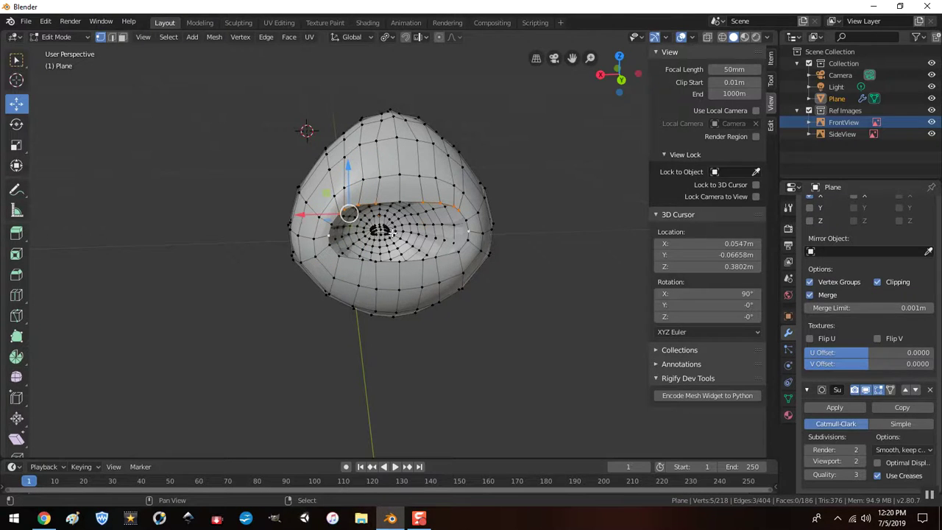
mouse_move(341, 235)
middle_down()
mouse_move(640, 242)
mouse_move(505, 126)
mouse_move(263, 143)
mouse_move(420, 228)
mouse_move(293, 144)
middle_up()
scroll(313, 160, up, 5)
shift+click(289, 179)
shift+click(290, 200)
shift+click(318, 238)
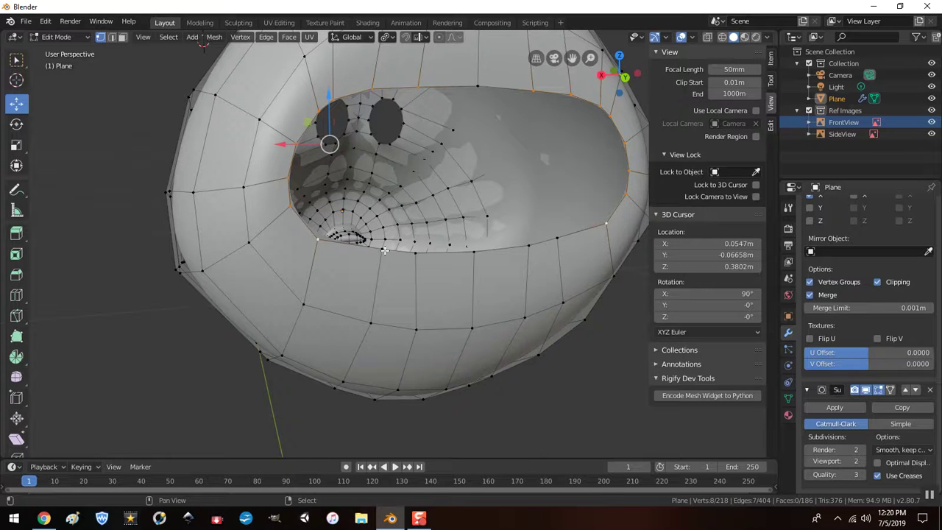
- Add the bottom rim vertices to the selection and begin moving the rim loop
scroll(396, 246, down, 3)
mouse_move(396, 247)
middle_down()
mouse_move(338, 245)
mouse_move(358, 251)
middle_up()
shift+click(340, 239)
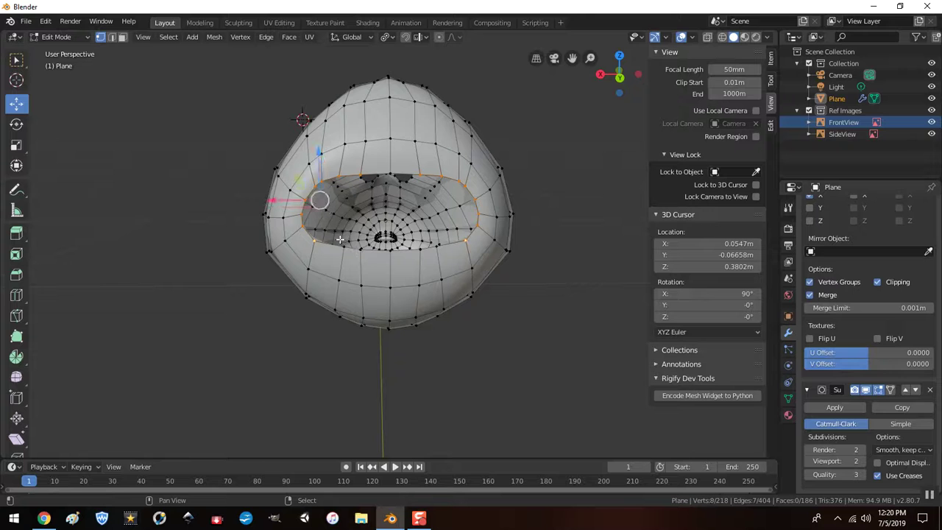
shift+click(362, 250)
shift+click(420, 249)
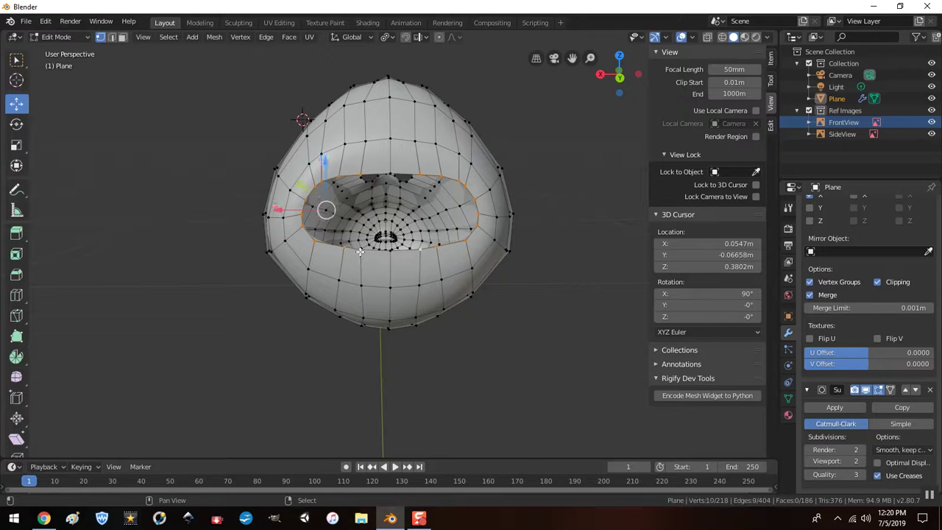
mouse_move(461, 285)
middle_down()
mouse_move(760, 228)
mouse_move(501, 301)
middle_up()
key(g)
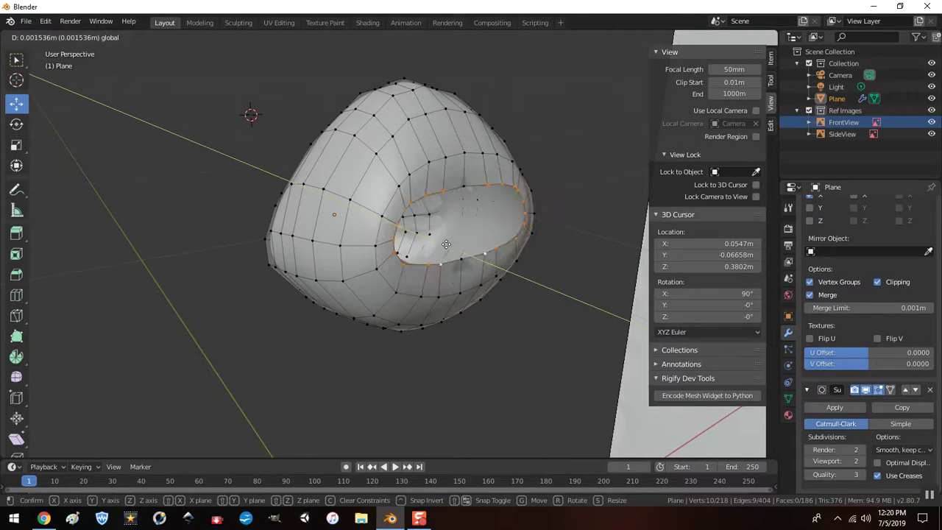
- Push the rim loop into the head, grow to the next ring, and shift both left to match the sketch
click(451, 250)
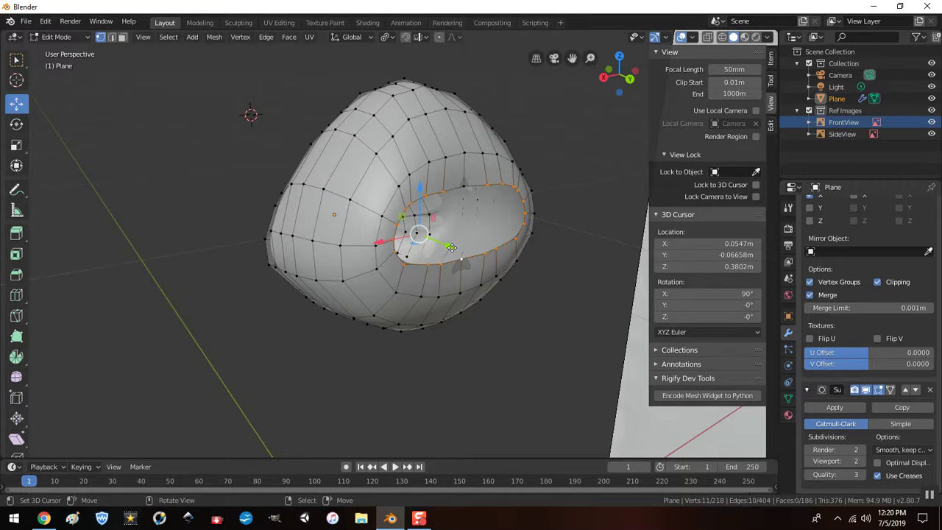
shift+click(464, 187)
drag(451, 240, 434, 284)
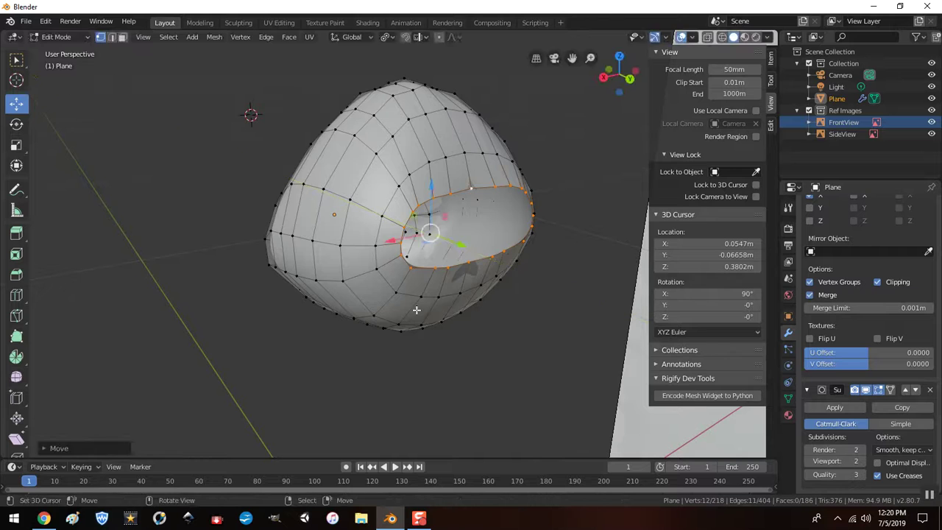
middle_drag(434, 285, 512, 274)
drag(571, 209, 568, 210)
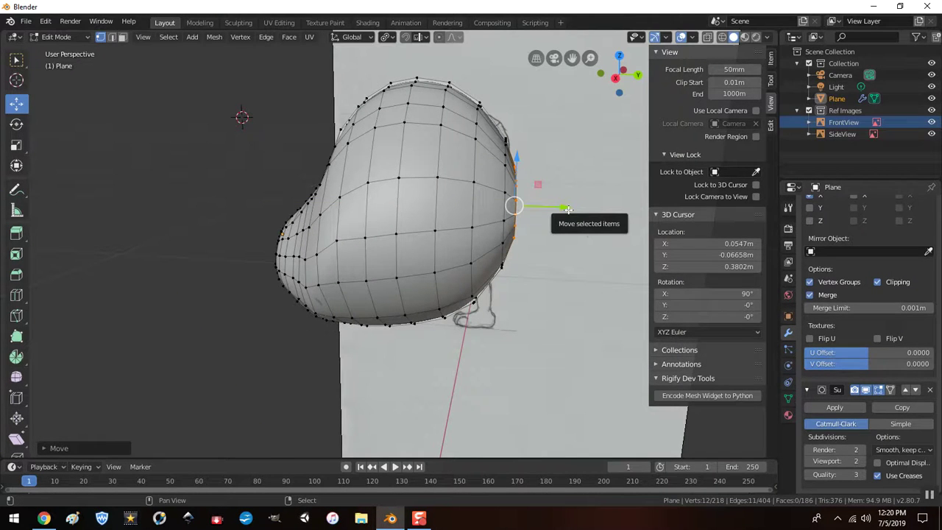
key(ctrl+KP_Add)
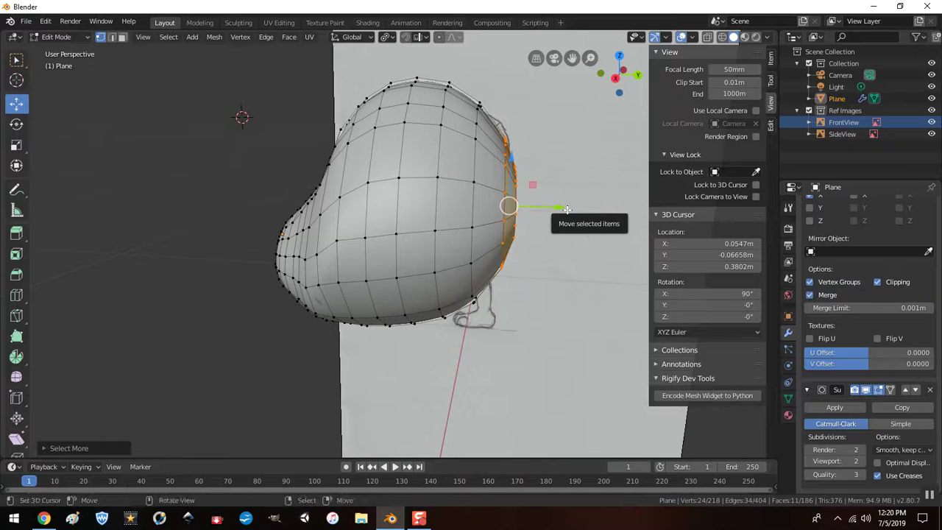
drag(558, 206, 552, 208)
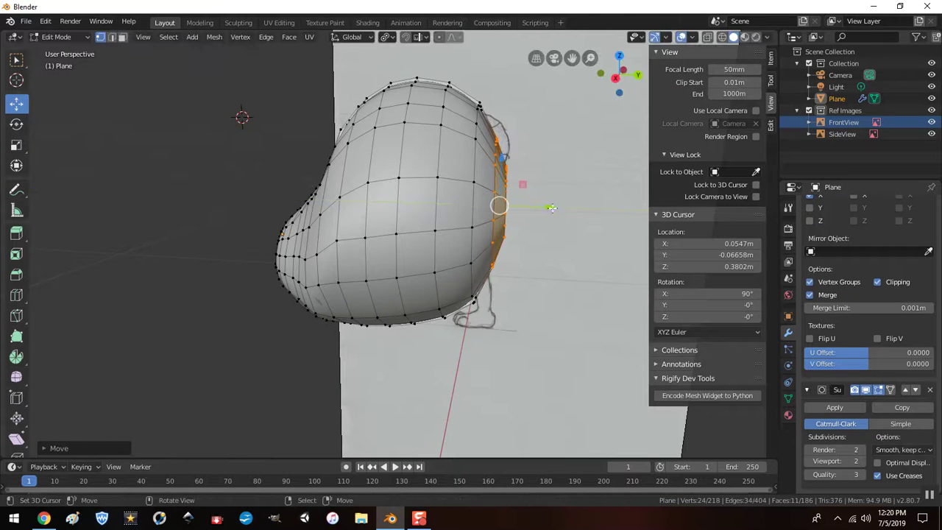
middle_drag(566, 253, 347, 167)
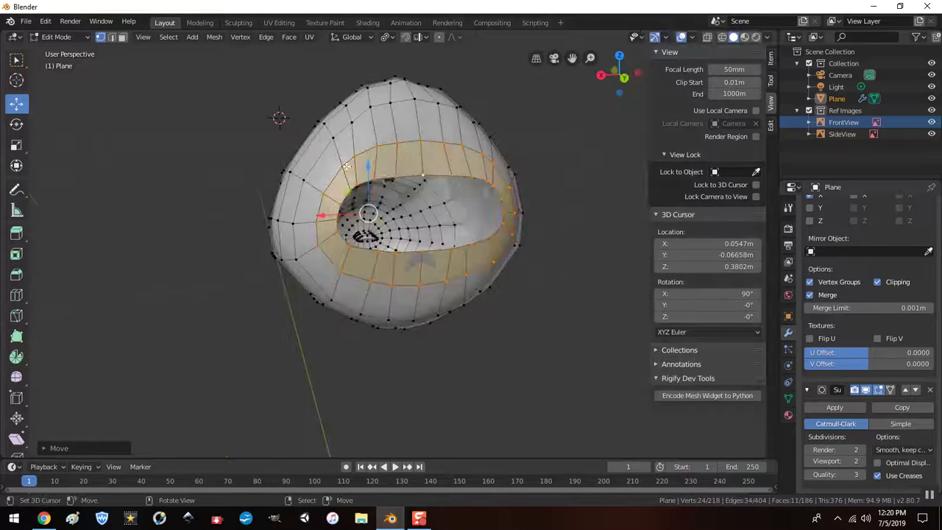
- In edge select mode, nudge one edge above the opening about 0.0009 m along X
scroll(444, 227, up, 3)
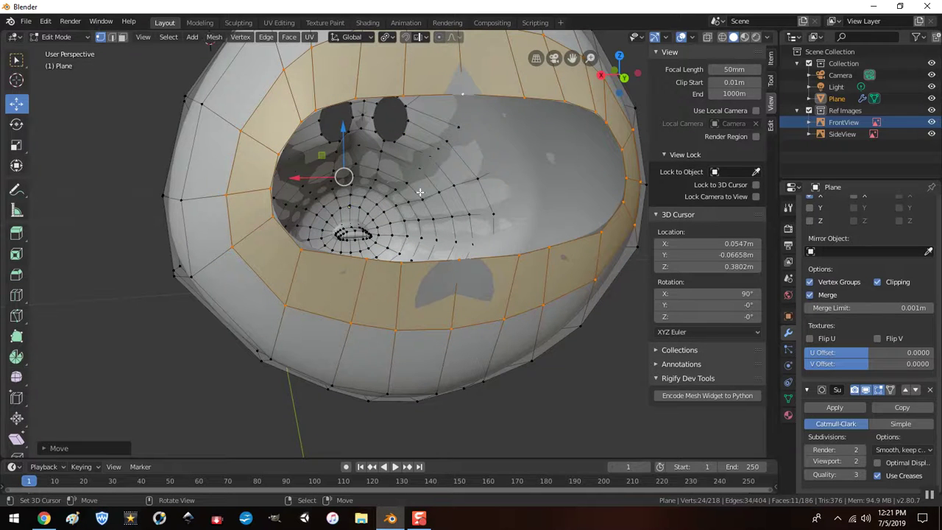
click(111, 37)
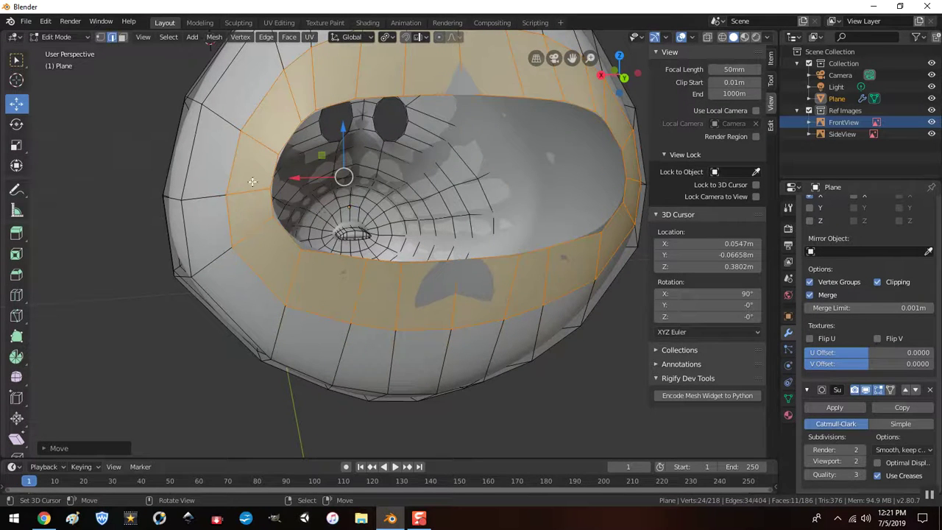
middle_drag(472, 213, 454, 221)
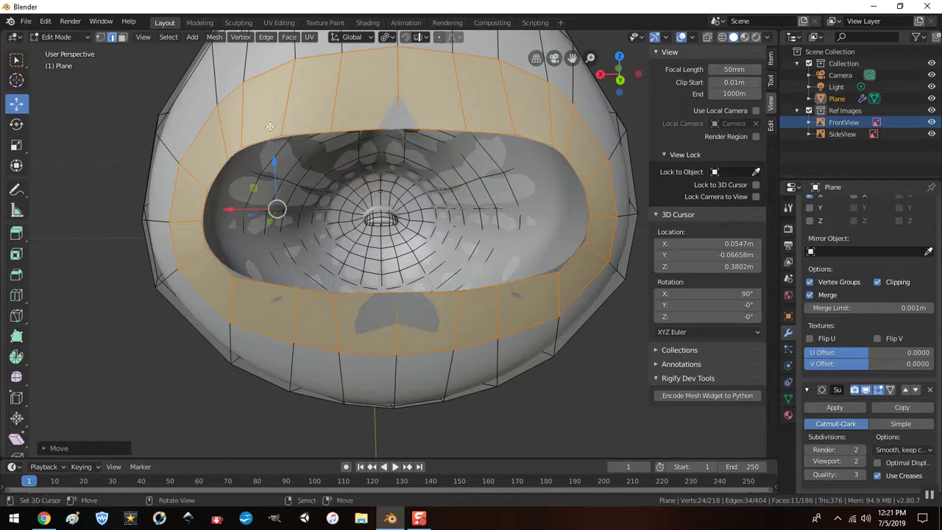
click(241, 105)
mouse_move(194, 109)
mouse_down()
mouse_move(259, 87)
mouse_move(258, 79)
mouse_up()
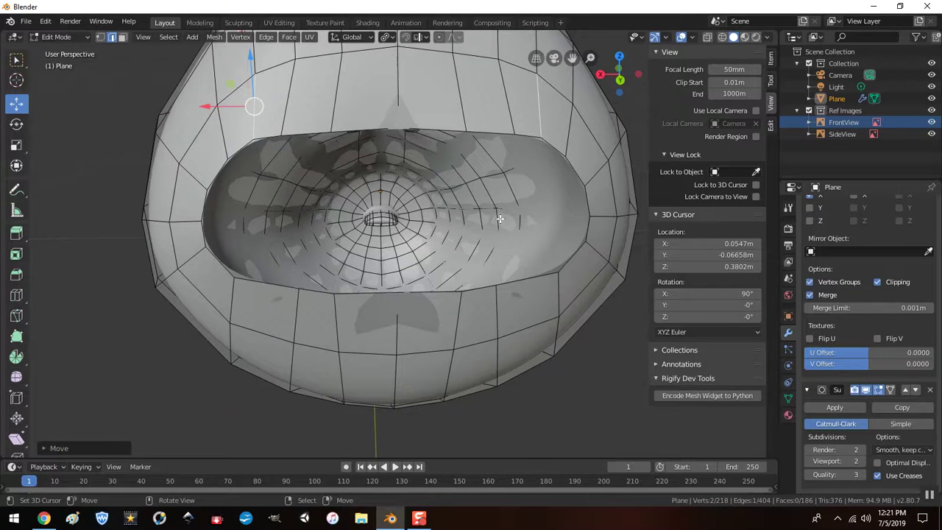
- Extrude the opening's left edge into a new face and rotate the flap
middle_drag(561, 311, 555, 179)
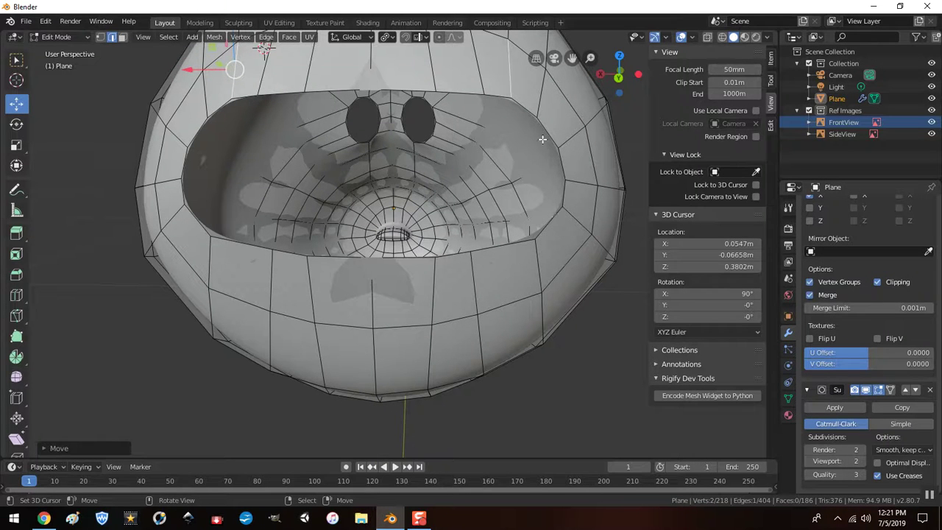
click(181, 165)
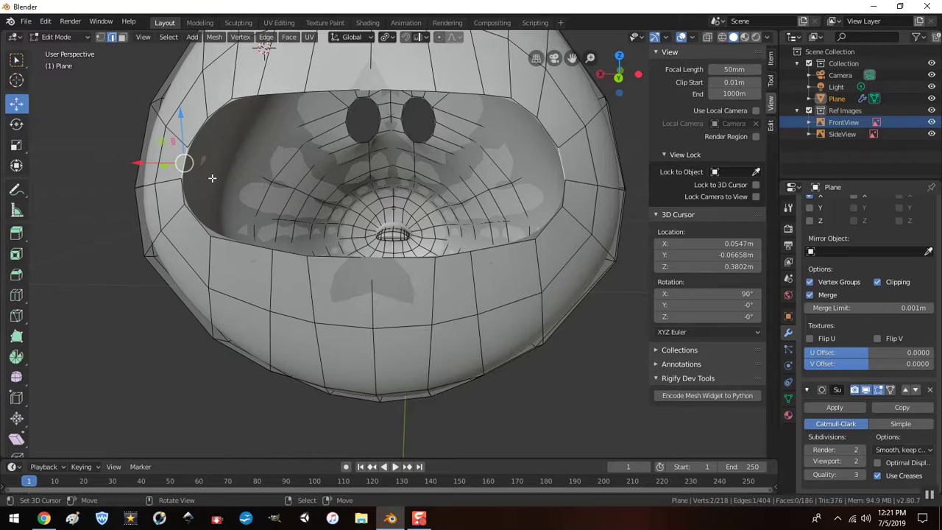
key(e)
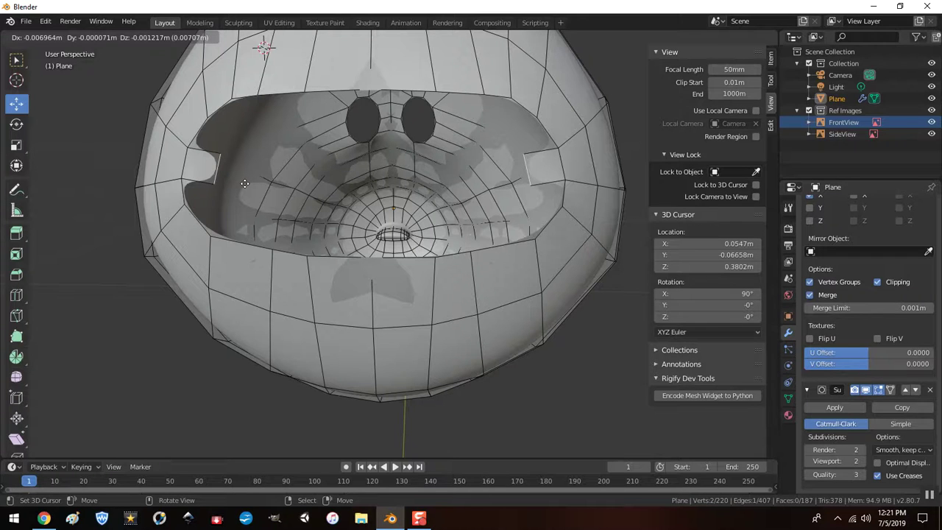
click(244, 184)
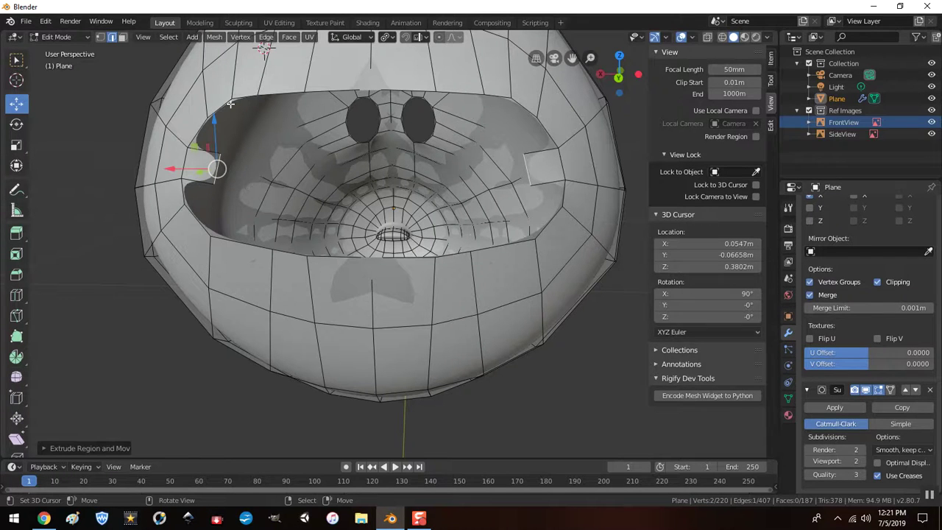
key(r)
click(271, 185)
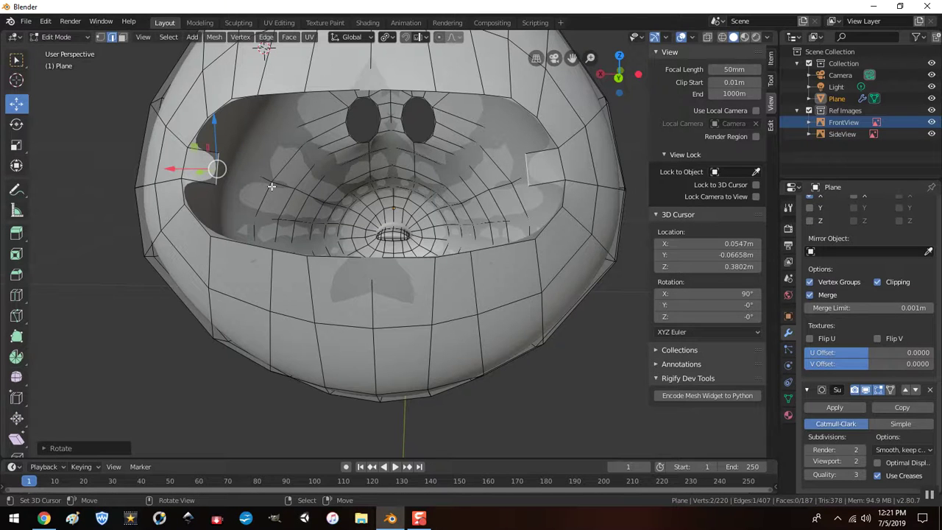
- Extrude the flap three more times inward to the face centre and reposition the strip end
key(e)
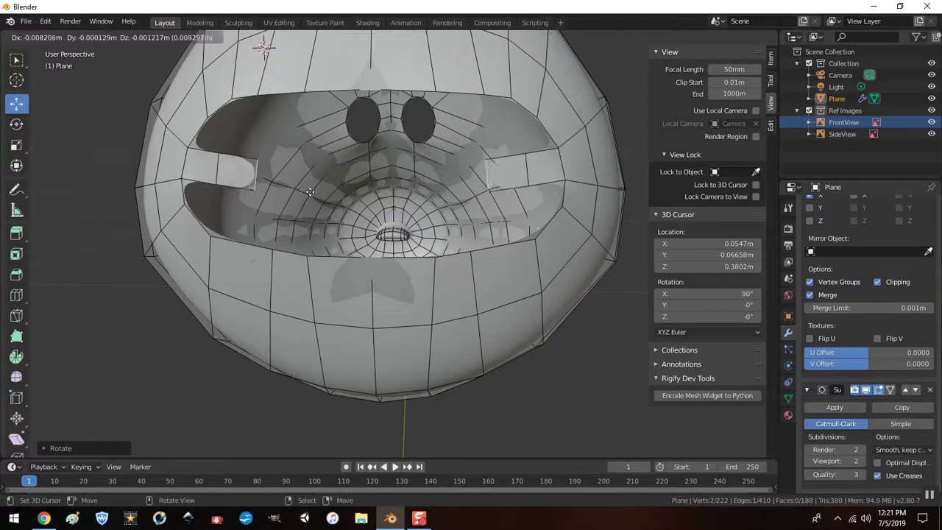
click(303, 189)
key(e)
click(359, 189)
key(e)
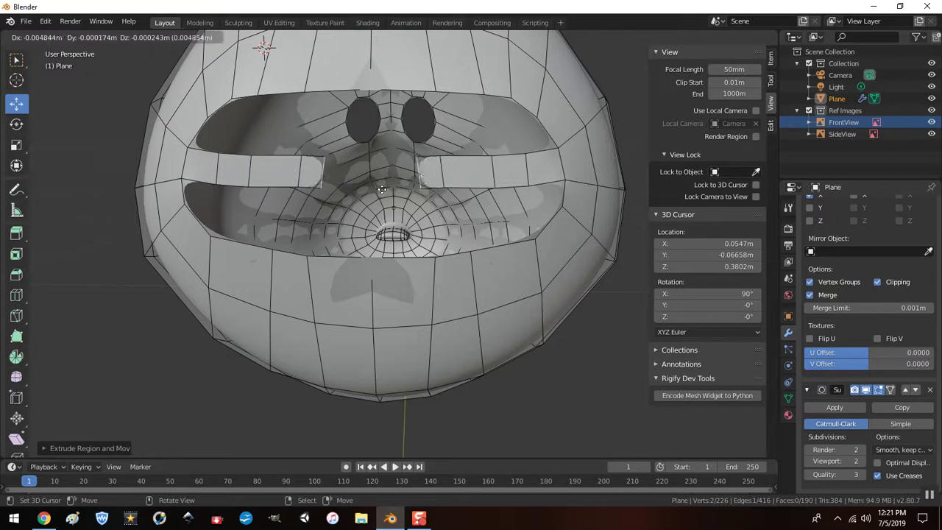
click(458, 195)
key(g)
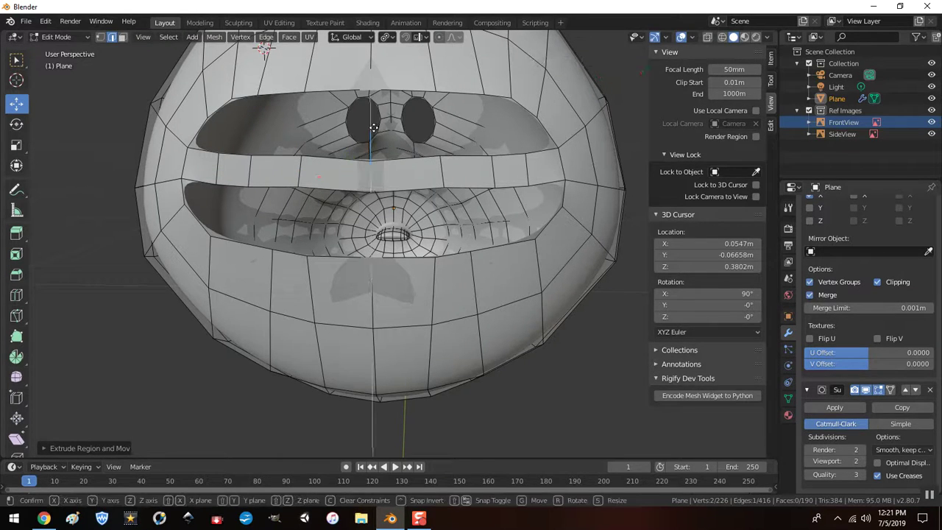
click(379, 132)
scroll(358, 245, down, 2)
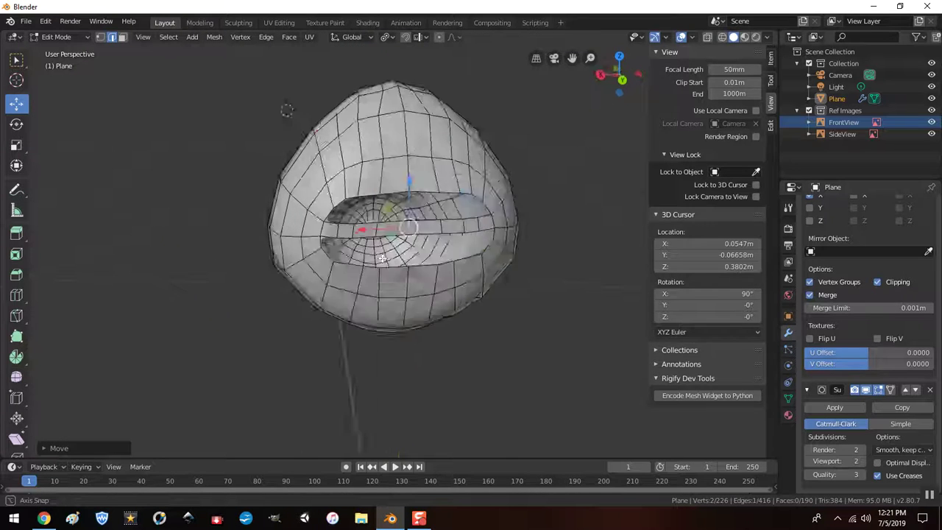
- Move the strip's vertices along Y so the strip follows the head's side curve
middle_drag(359, 245, 438, 265)
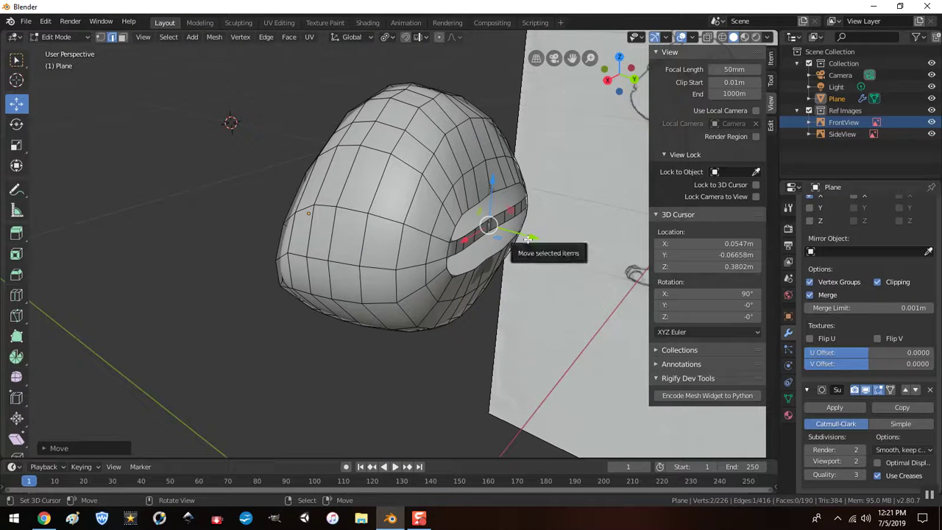
key(ctrl+KP_Add)
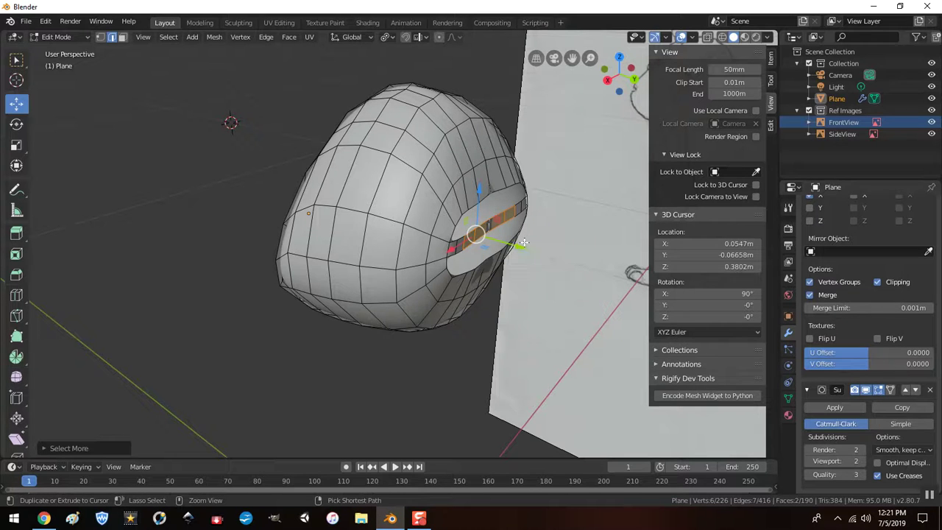
drag(517, 252, 530, 252)
key(ctrl+KP_Subtract)
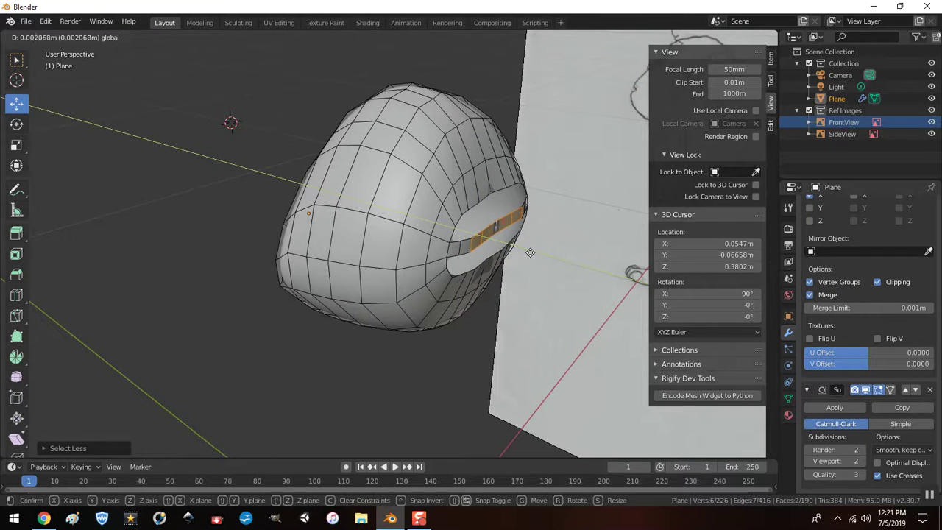
key(ctrl+KP_Subtract)
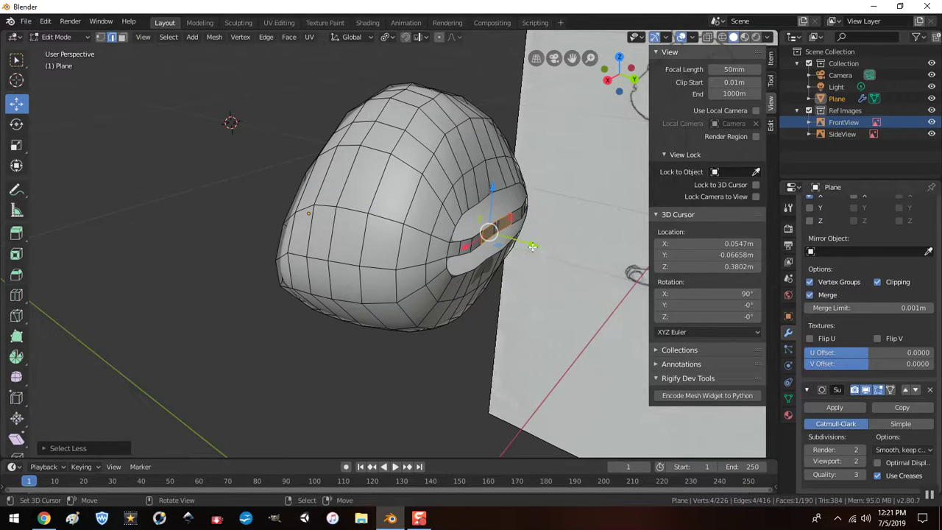
drag(533, 246, 538, 250)
key(ctrl+KP_Subtract)
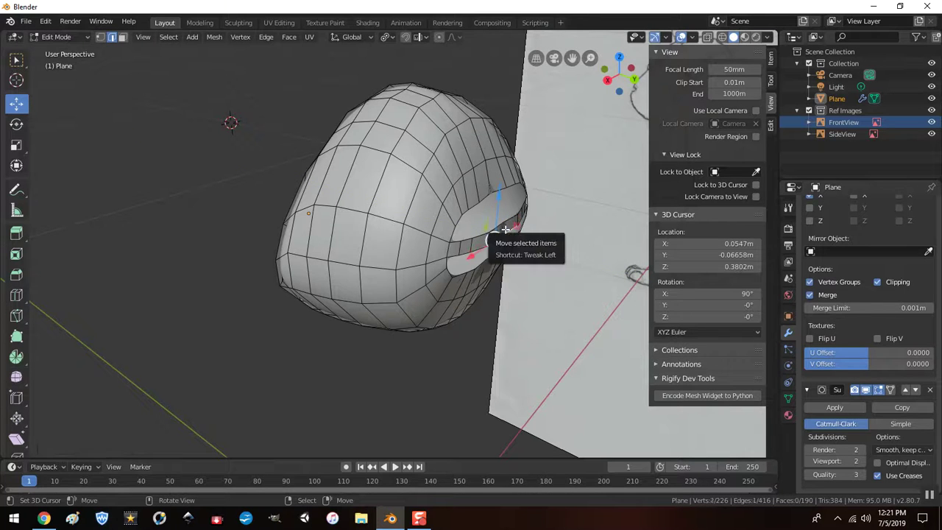
drag(527, 243, 533, 244)
middle_drag(588, 262, 541, 255)
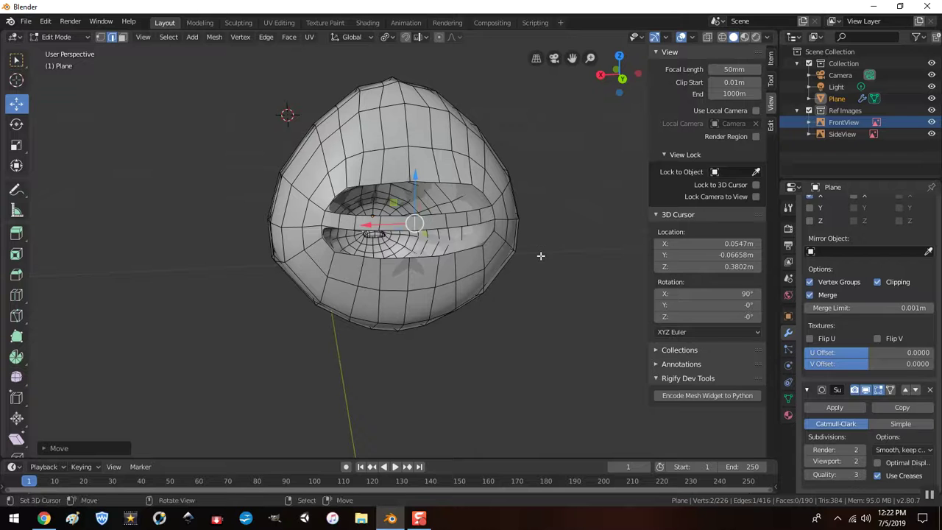
- Fill the gaps between the strip and the opening's rim with two new faces
click(326, 203)
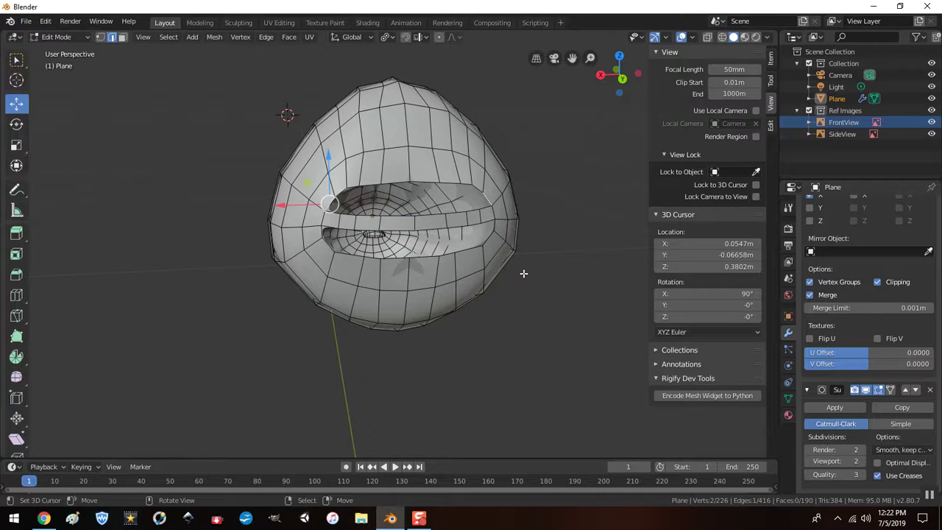
key(f)
key(f)
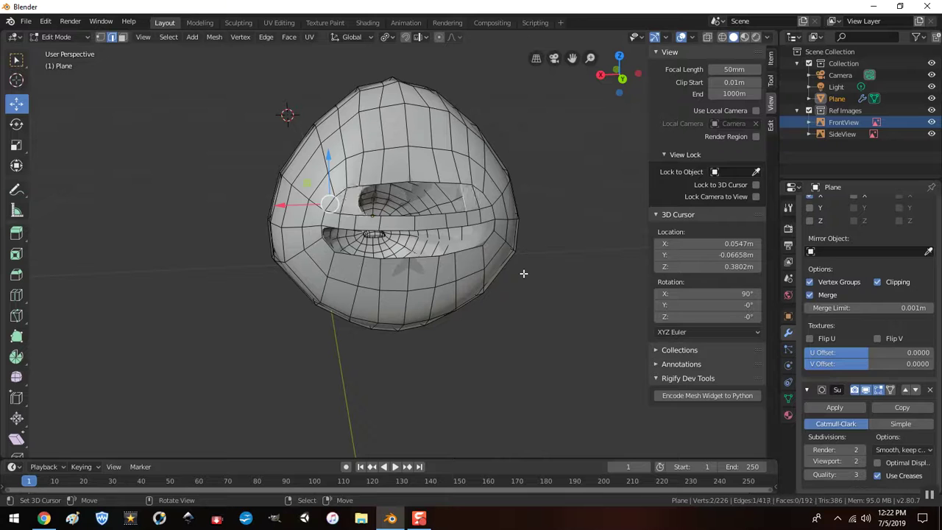
key(f)
key(f)
key(f)
key(f)
key(f)
key(f)
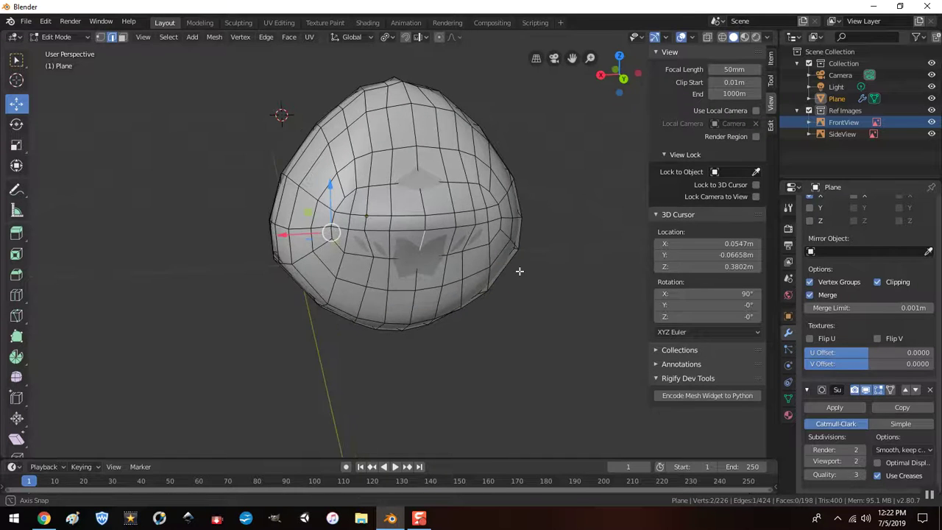
- Circle-select a band of faces across the head's front and grow the selection by one ring
click(124, 37)
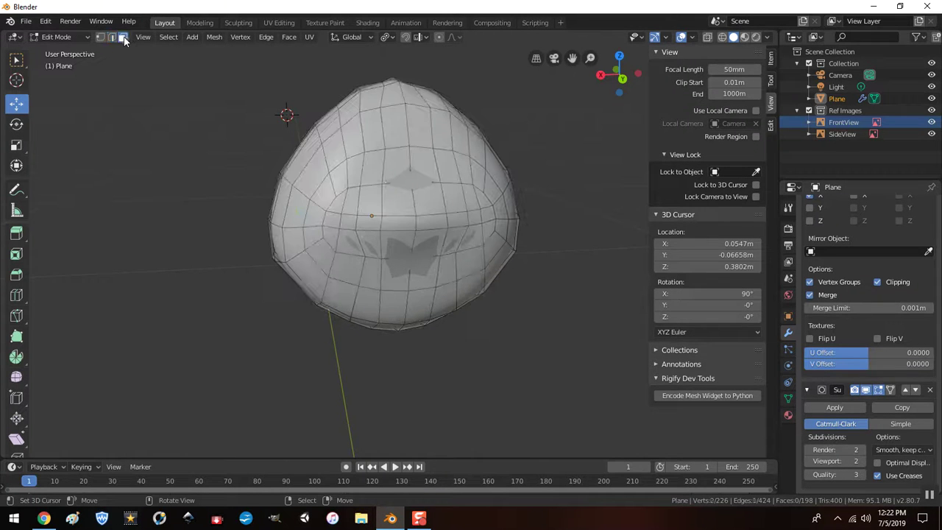
shift+right_click(430, 199)
key(c)
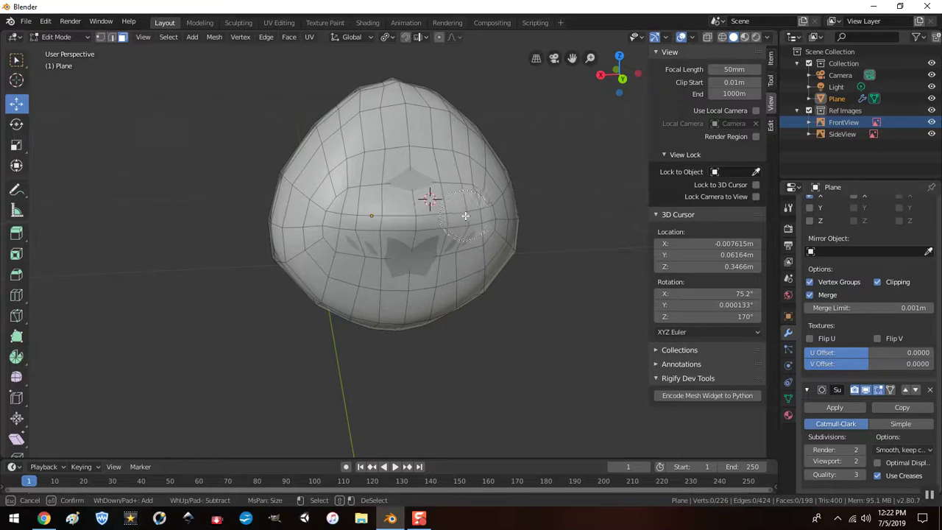
click(435, 212)
right_click(435, 212)
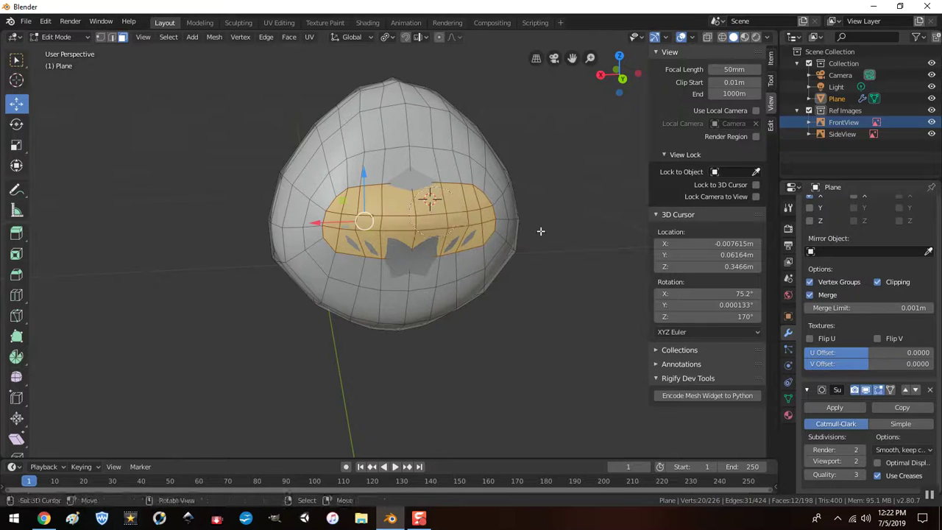
key(ctrl+KP_Add)
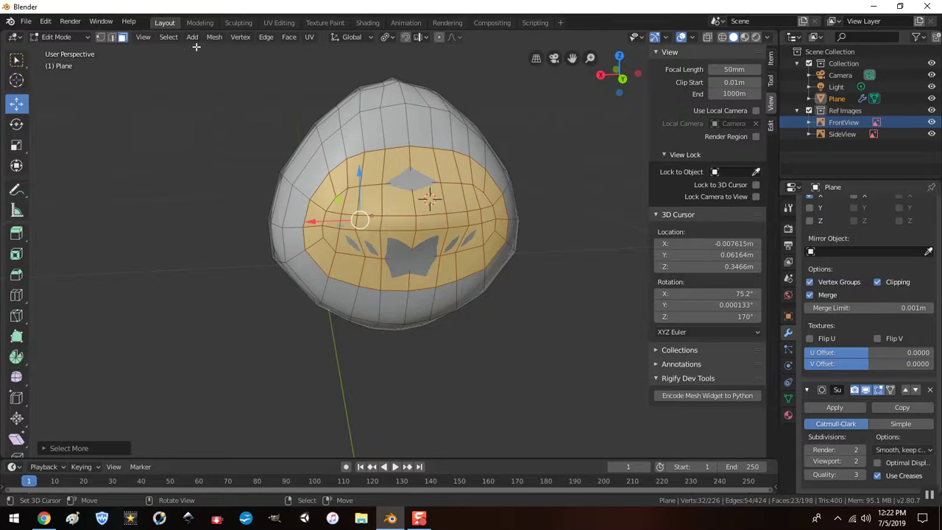
- Apply Smooth Vertices twice to the selected front faces
click(238, 40)
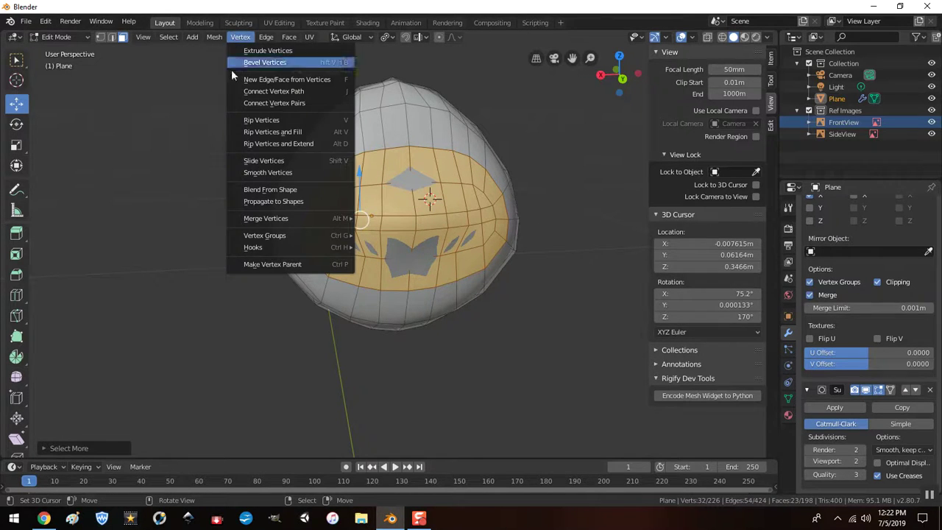
click(251, 173)
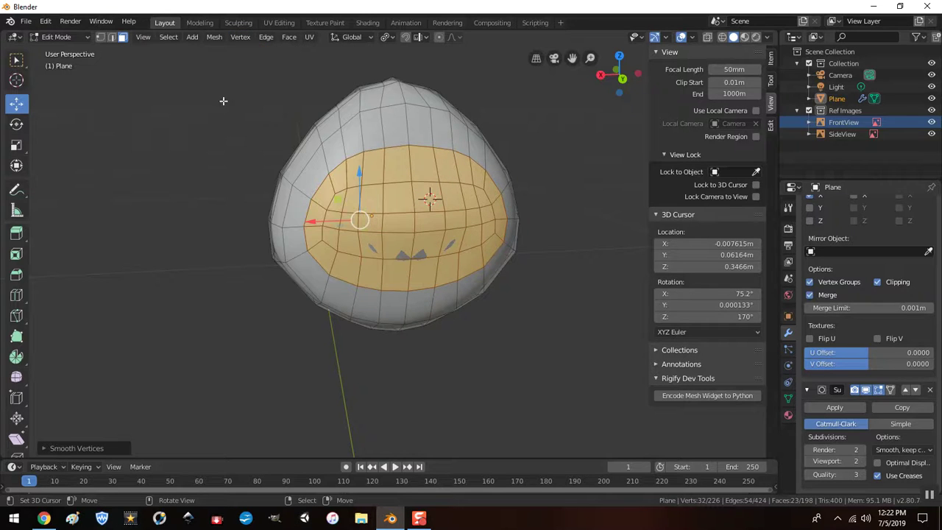
click(240, 37)
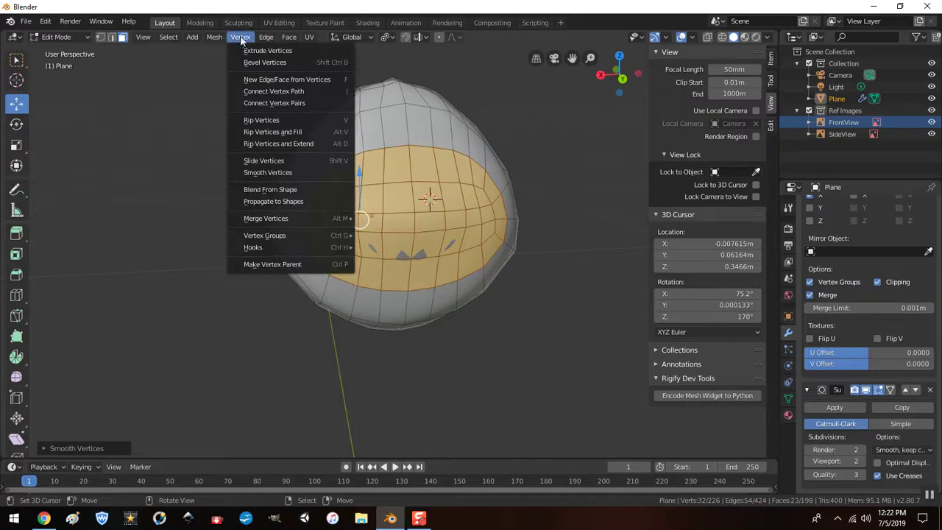
click(237, 172)
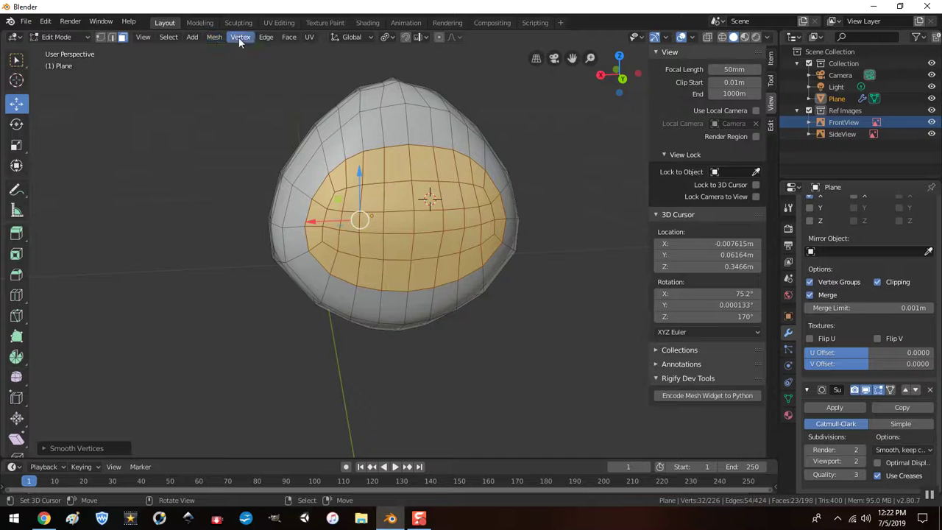
mouse_move(178, 219)
middle_down()
mouse_move(221, 246)
mouse_move(251, 246)
middle_up()
mouse_move(527, 279)
middle_down()
mouse_move(508, 276)
mouse_move(522, 273)
middle_up()
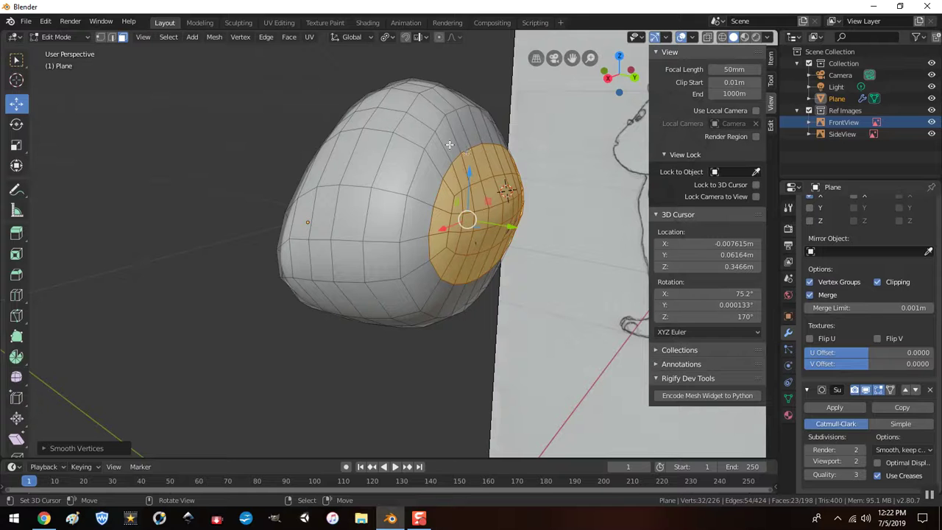
- Select the edge loop around the face front and move it slightly
click(111, 36)
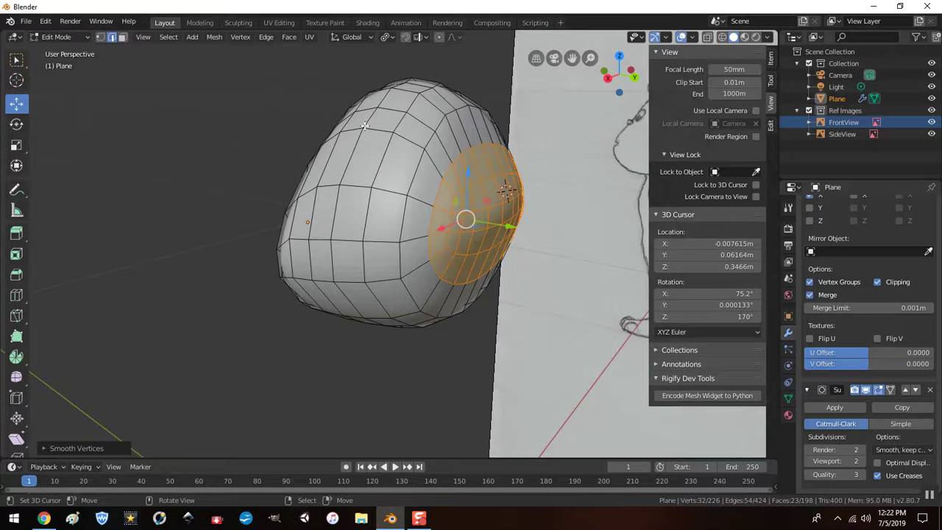
alt+click(473, 146)
key(g)
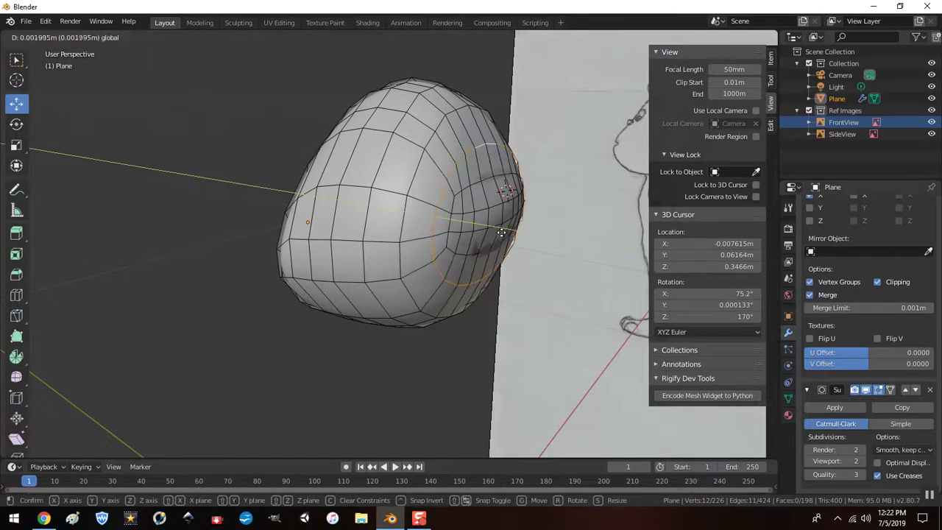
click(499, 227)
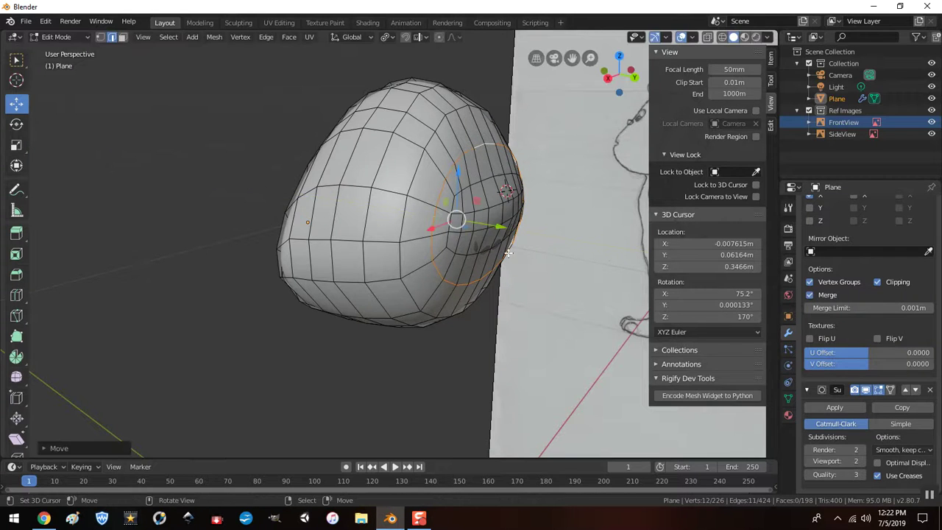
middle_drag(508, 252, 526, 249)
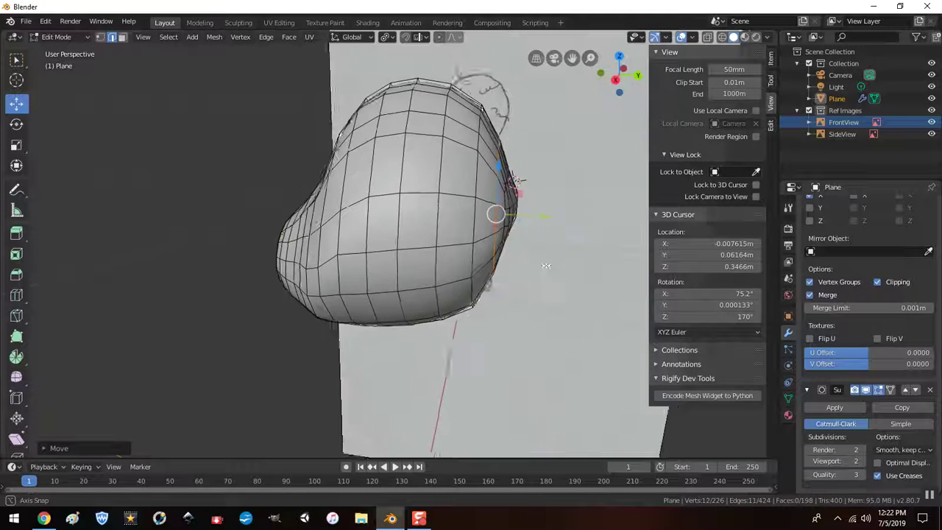
- Move another edge loop on the front about 0.002 m to match the side sketch
alt+click(500, 182)
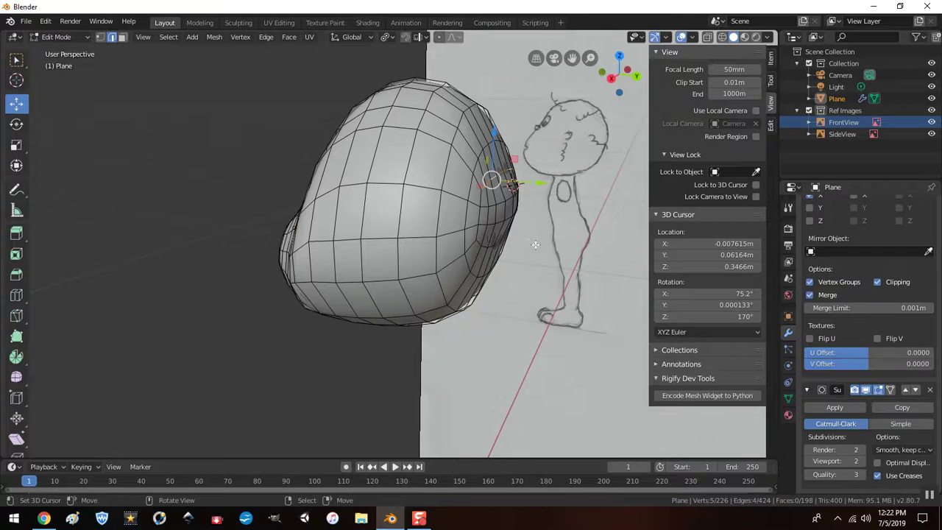
middle_drag(577, 257, 551, 257)
alt+click(508, 221)
key(g)
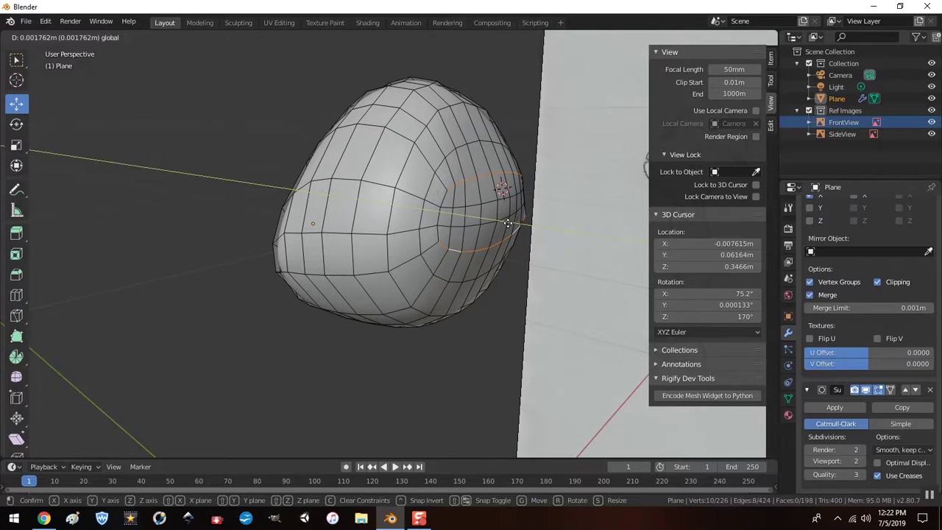
click(508, 222)
mouse_move(437, 280)
middle_down()
mouse_move(289, 276)
mouse_move(277, 245)
mouse_move(479, 266)
mouse_move(529, 314)
middle_up()
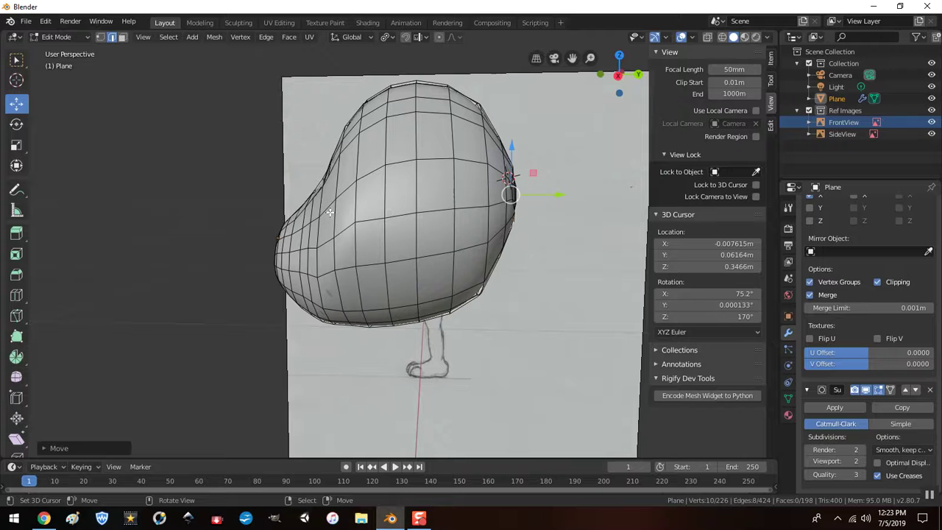
- Select all head vertices except the eye-hole loops and apply Smooth Vertices
click(100, 37)
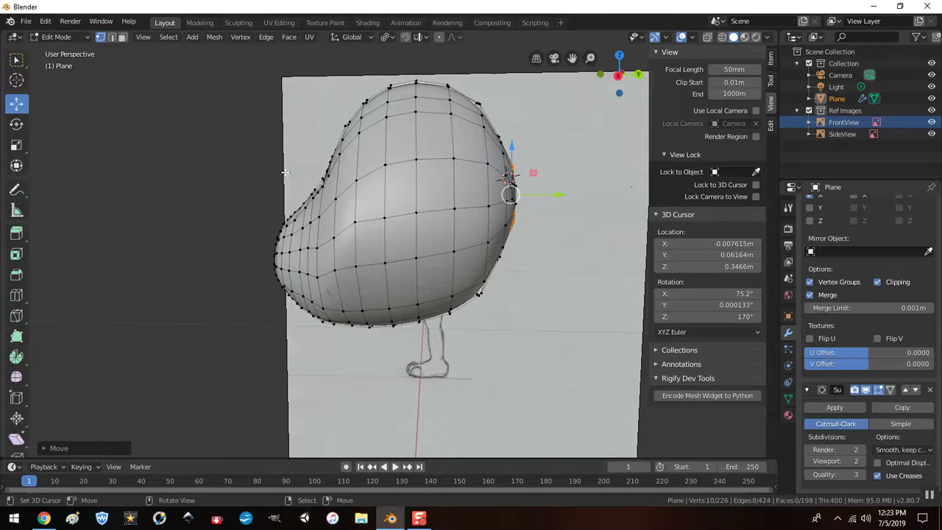
key(a)
mouse_move(436, 219)
middle_down()
mouse_move(573, 233)
mouse_move(536, 234)
middle_up()
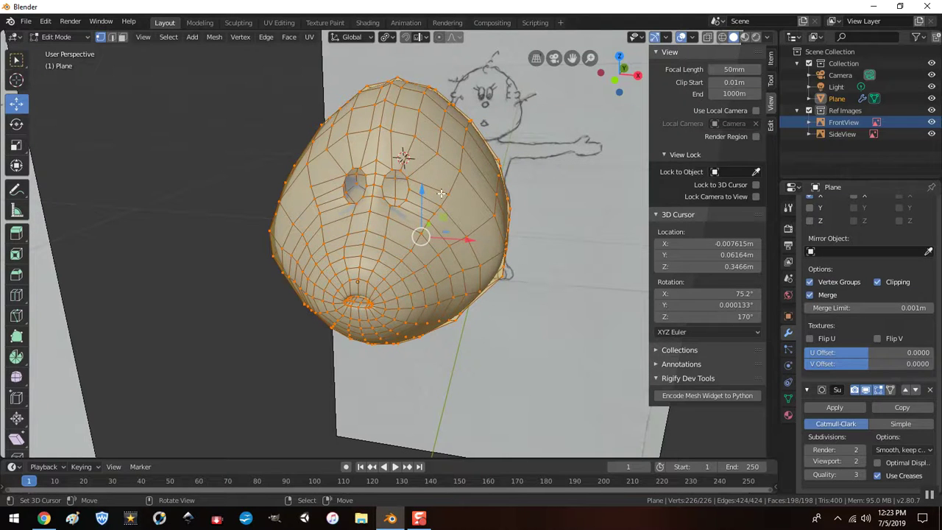
scroll(444, 194, up, 3)
alt+shift+click(388, 163)
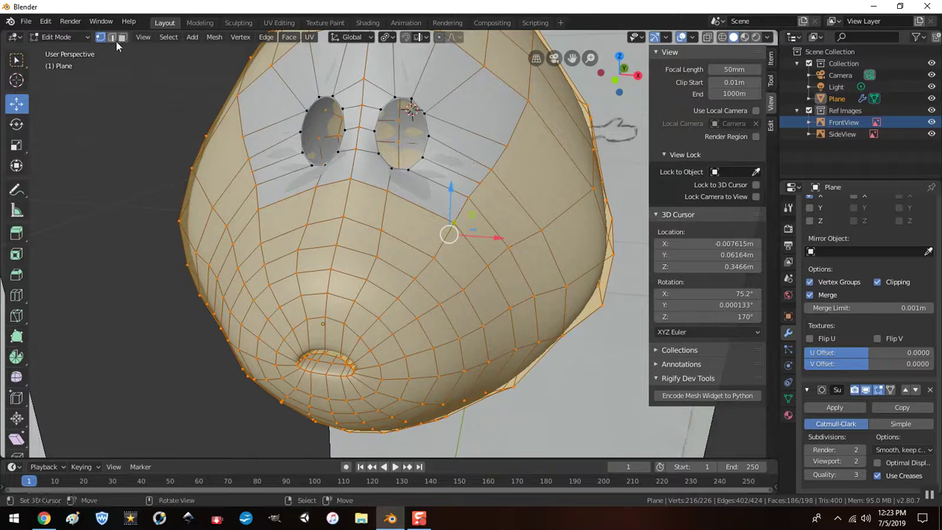
click(240, 38)
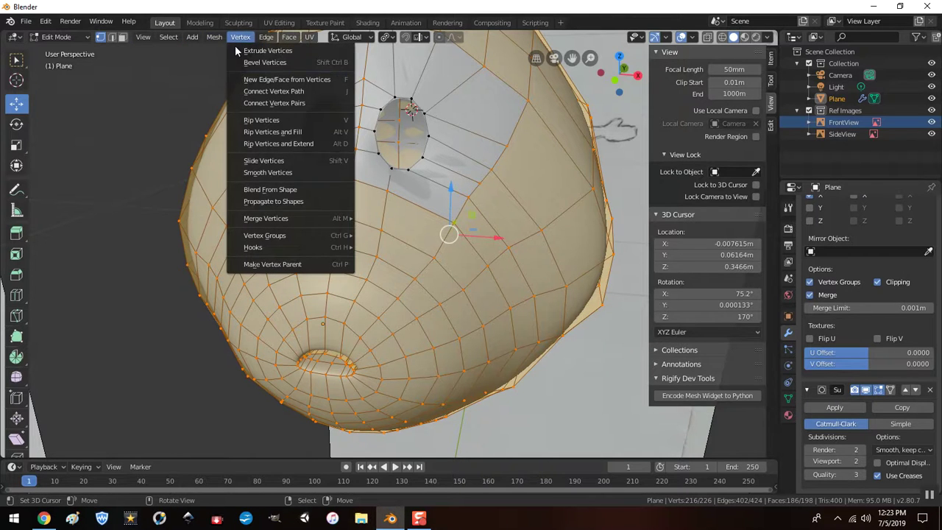
click(246, 174)
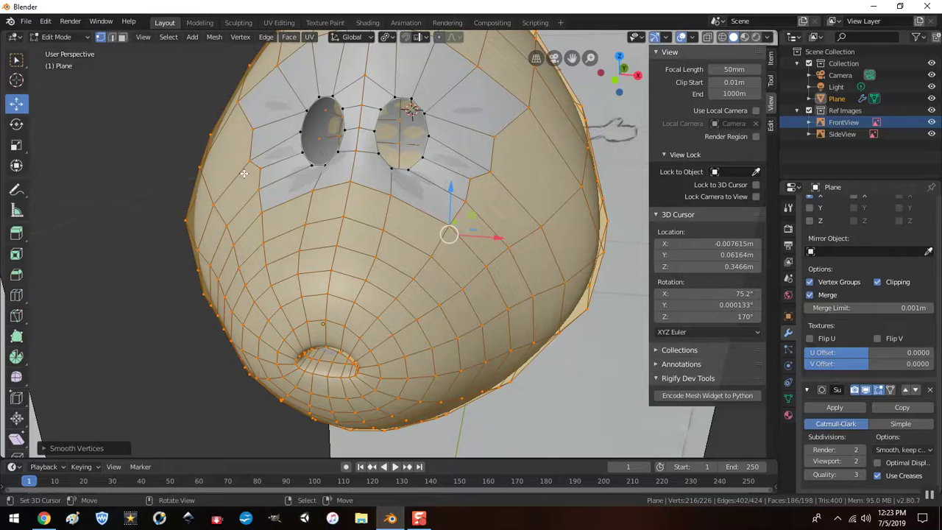
- View the smoothed head from the front in Object Mode
scroll(440, 221, down, 3)
scroll(439, 221, down, 2)
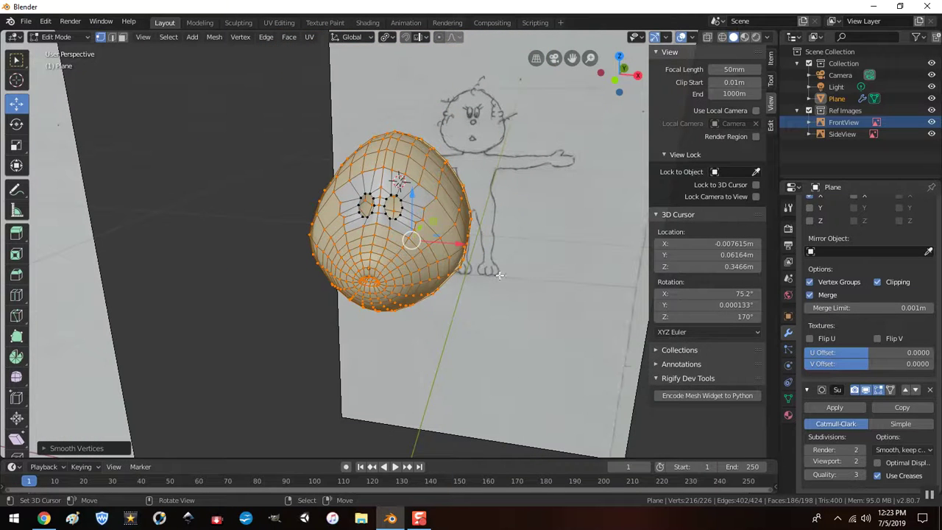
key(KP_1)
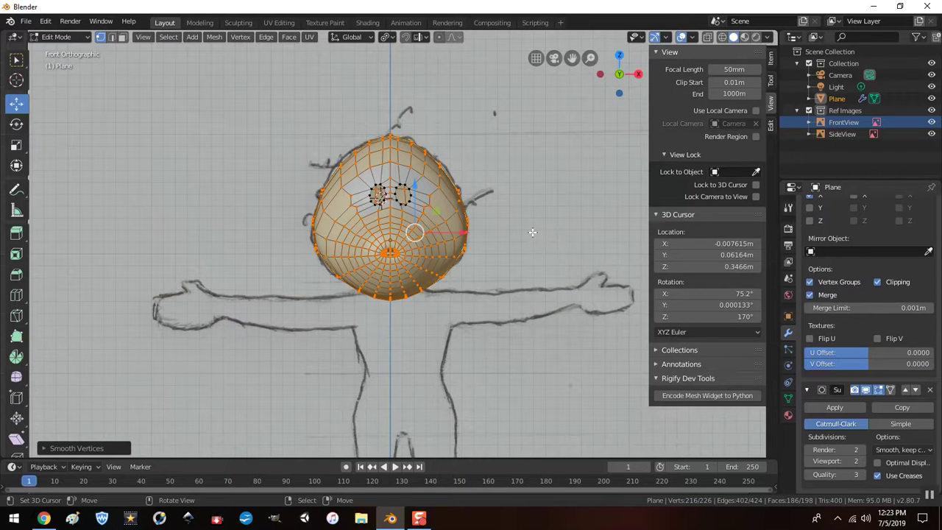
key(Tab)
scroll(511, 234, up, 2)
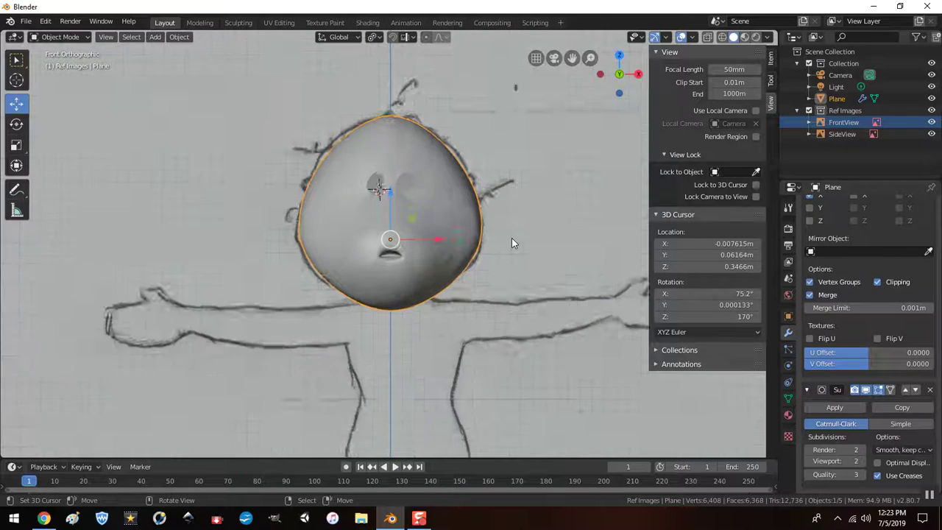
- Check the smoothed head in an orthographic front view, then return to Edit Mode with face selection
scroll(512, 237, up, 2)
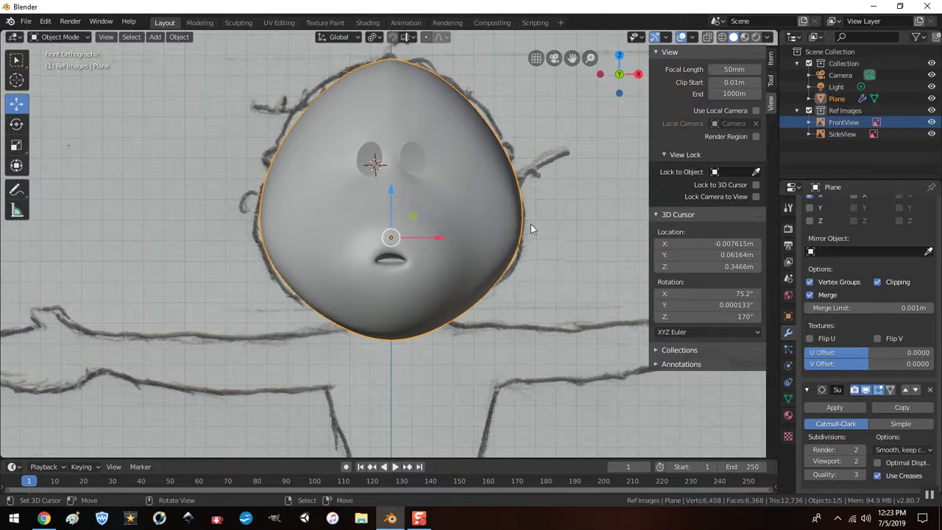
middle_drag(568, 238, 572, 238)
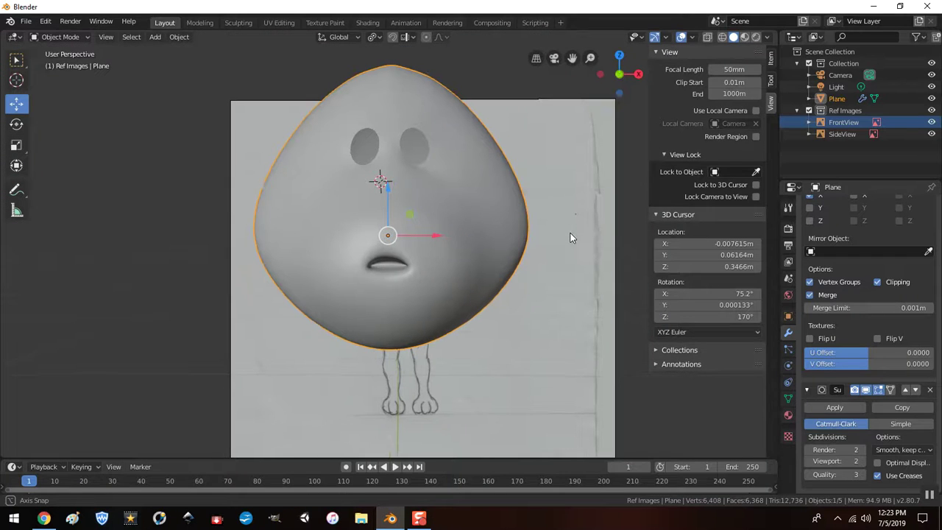
key(KP_5)
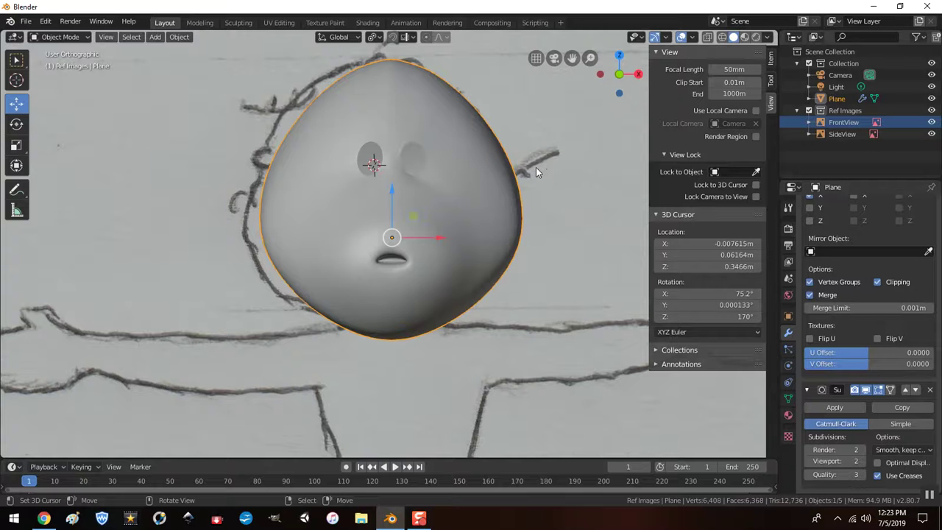
key(KP_1)
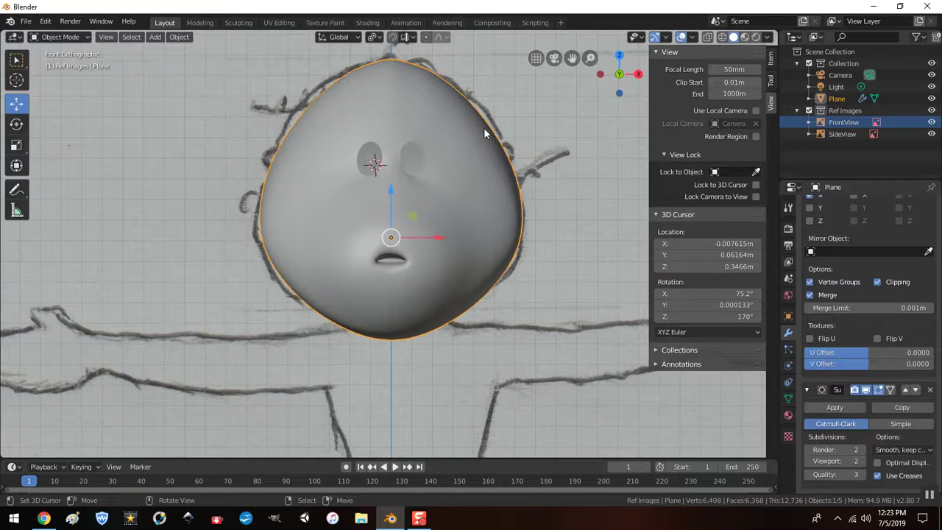
key(Tab)
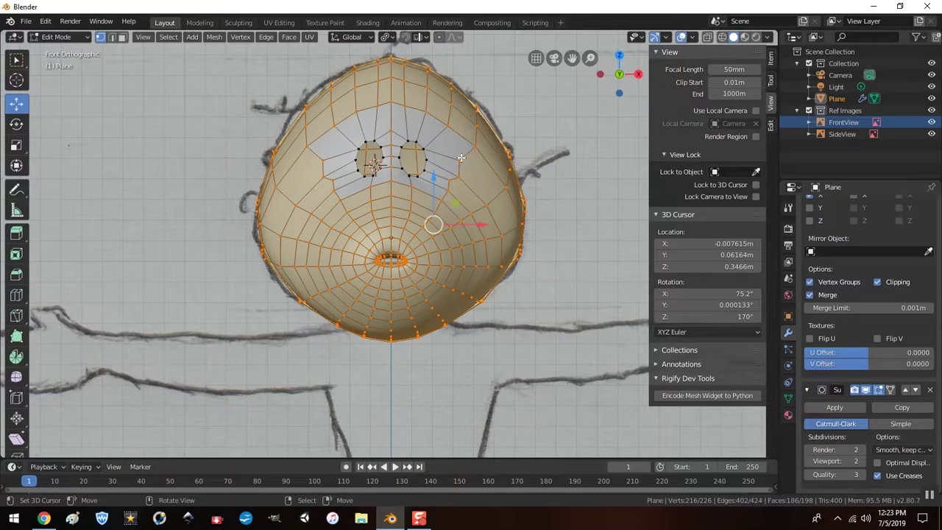
click(122, 36)
- Select four faces on top of the head and move them to fit the front sketch
middle_drag(579, 173, 464, 111)
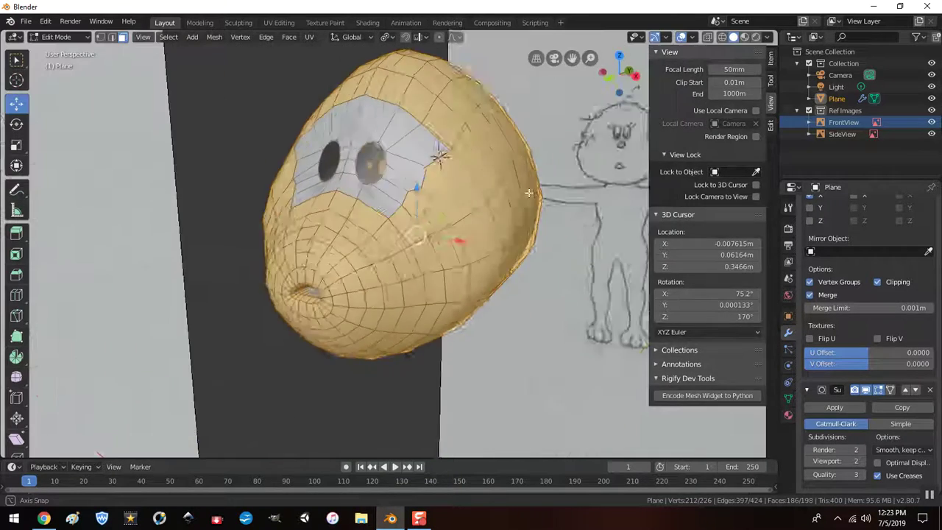
click(463, 109)
shift+click(445, 118)
shift+click(471, 173)
shift+click(500, 143)
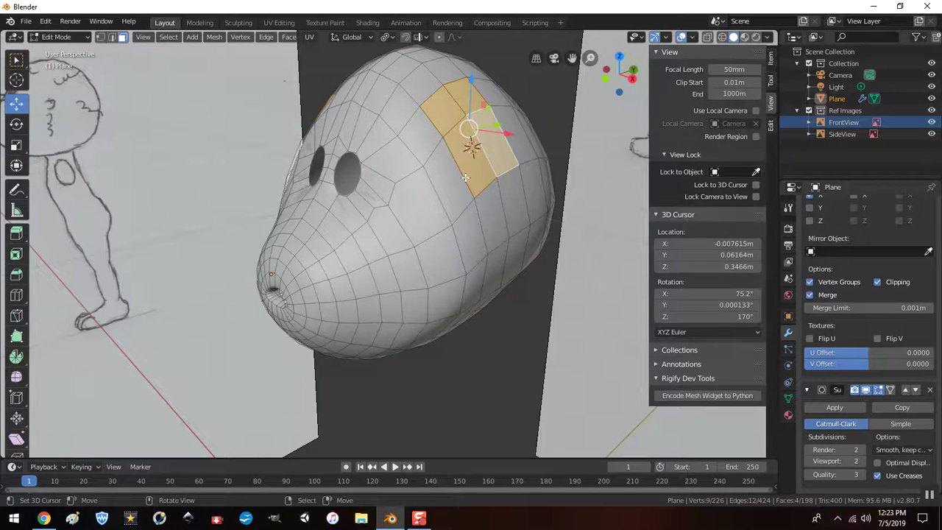
key(KP_1)
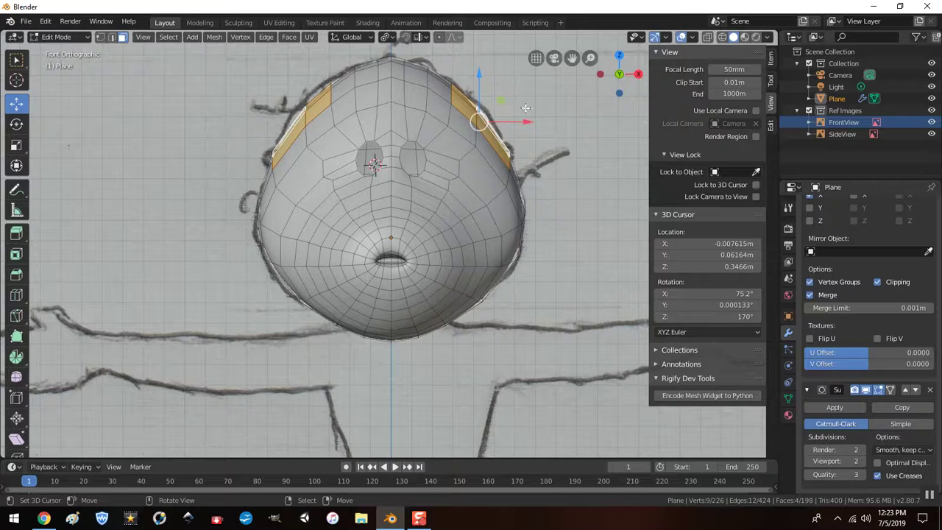
key(g)
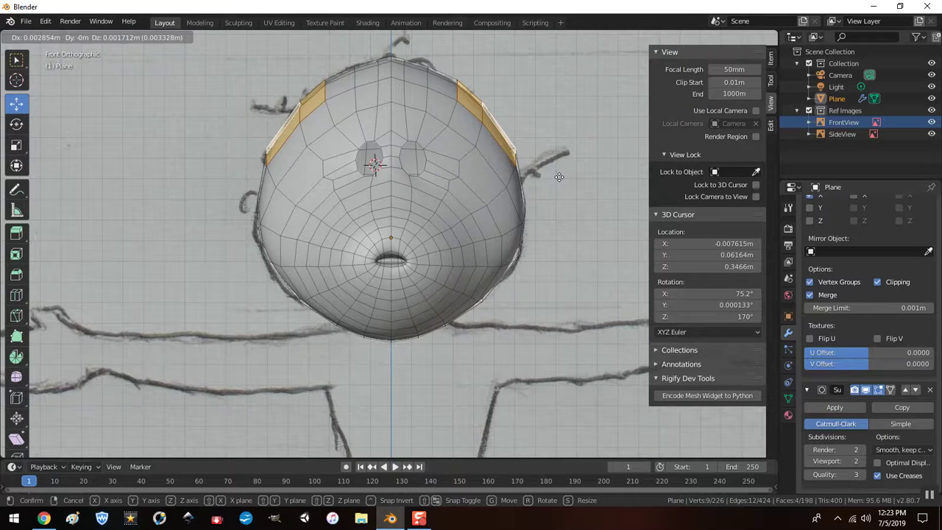
click(559, 176)
- Push a vertical band of side faces outward along X and slightly down to match the sketch outline
middle_drag(586, 200, 487, 187)
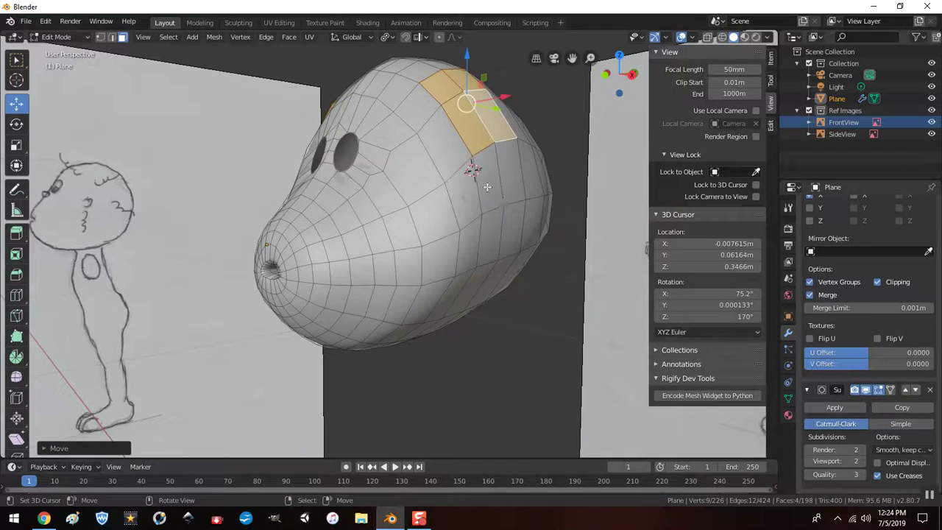
click(487, 189)
alt+click(489, 221)
alt+shift+click(515, 243)
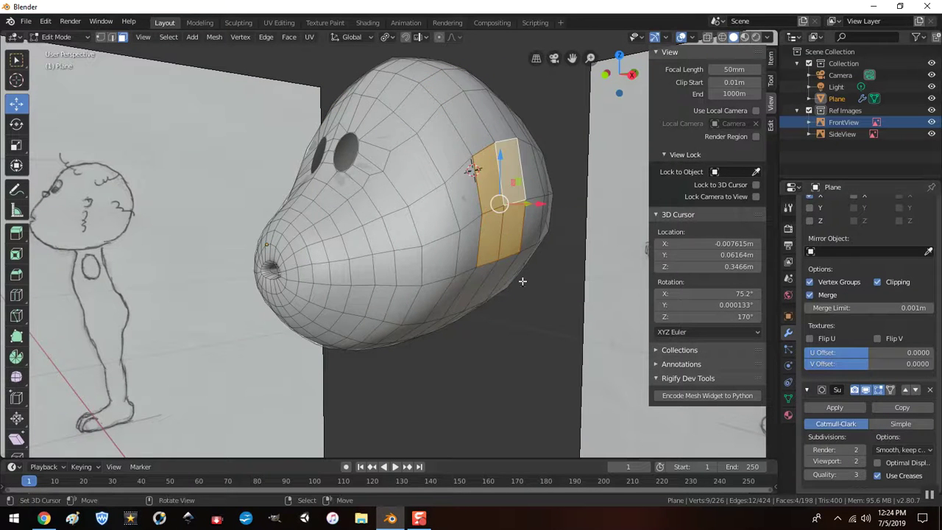
alt+shift+click(464, 294)
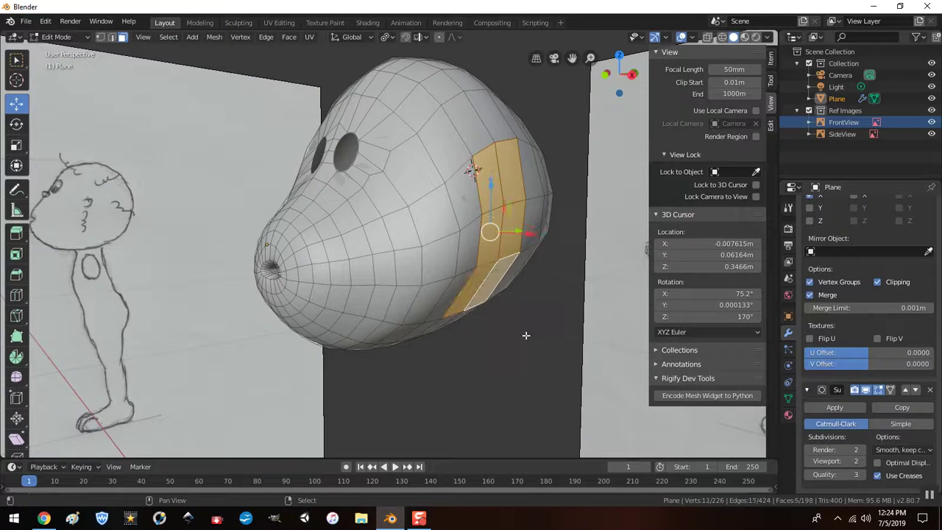
key(KP_1)
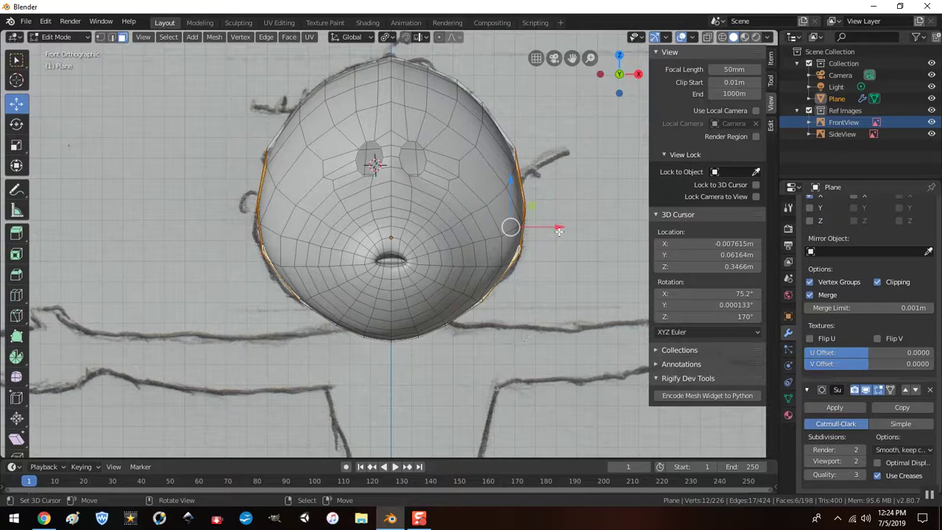
drag(558, 231, 565, 233)
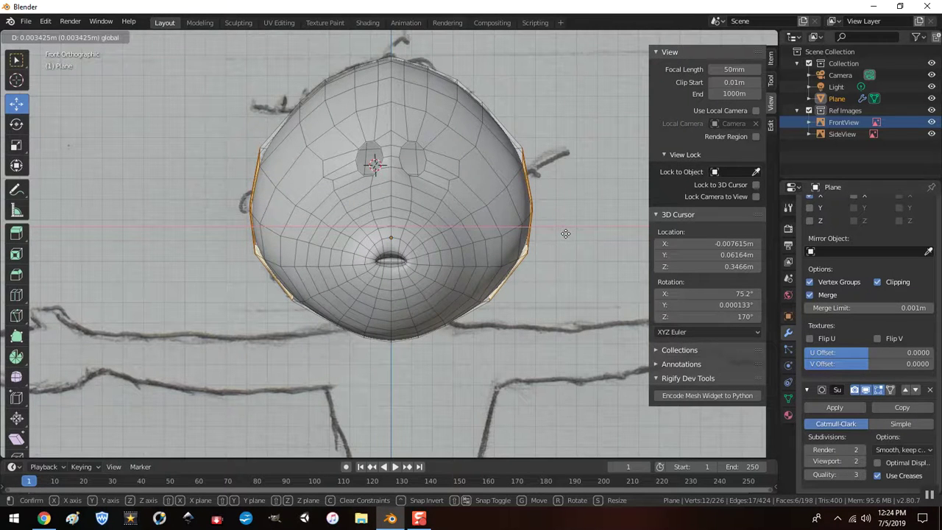
drag(566, 233, 565, 233)
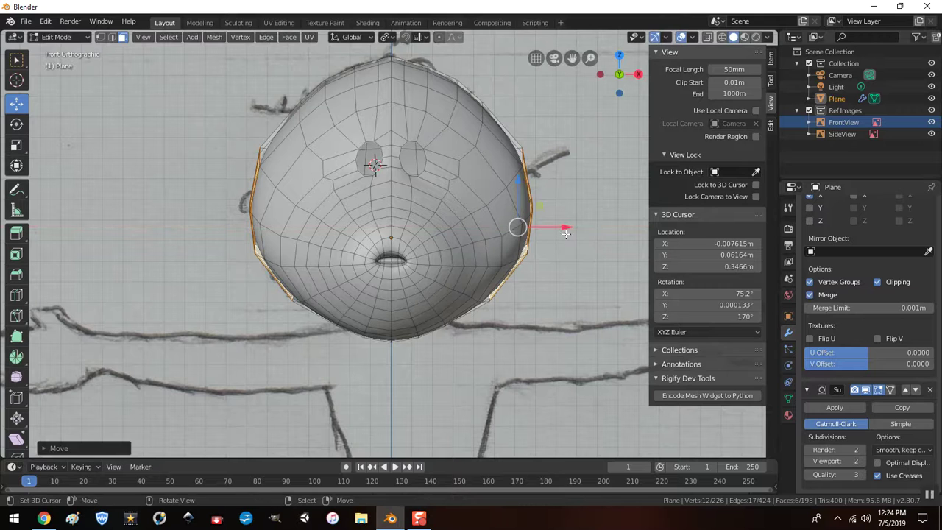
drag(519, 181, 518, 191)
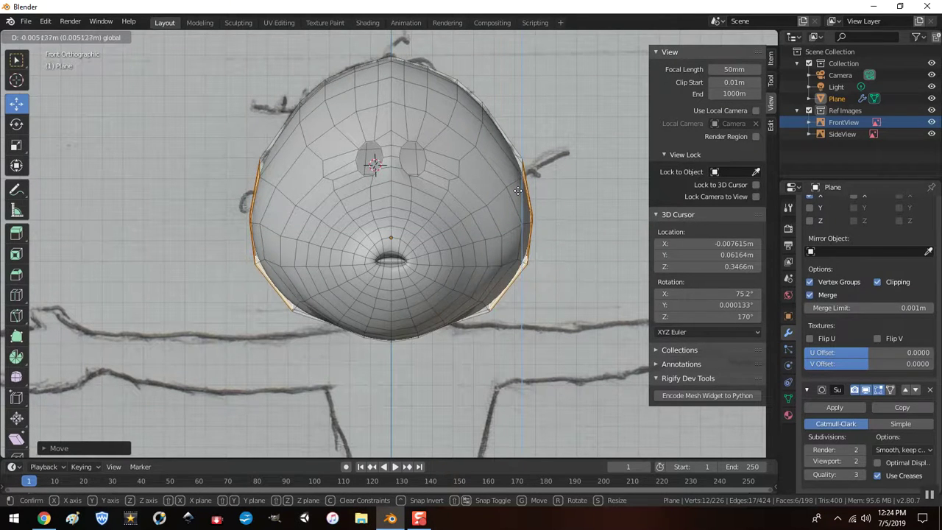
drag(519, 191, 518, 189)
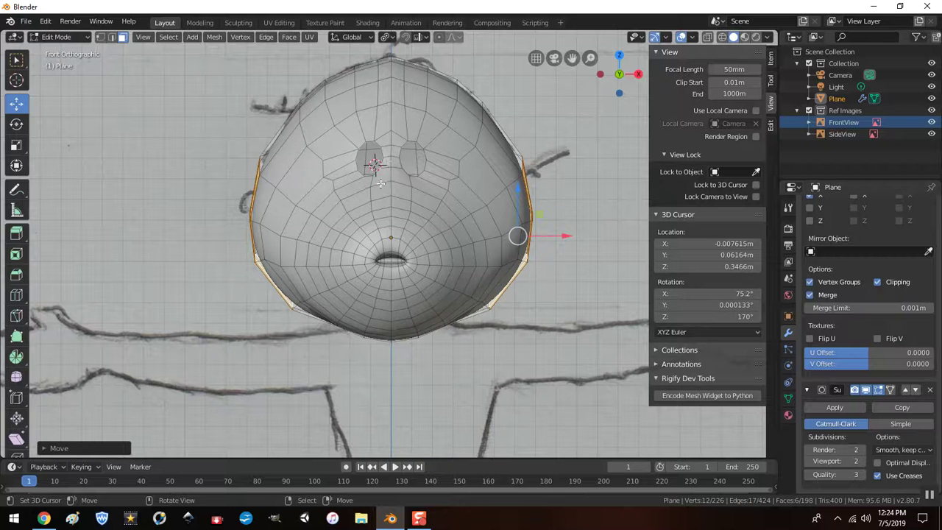
click(100, 37)
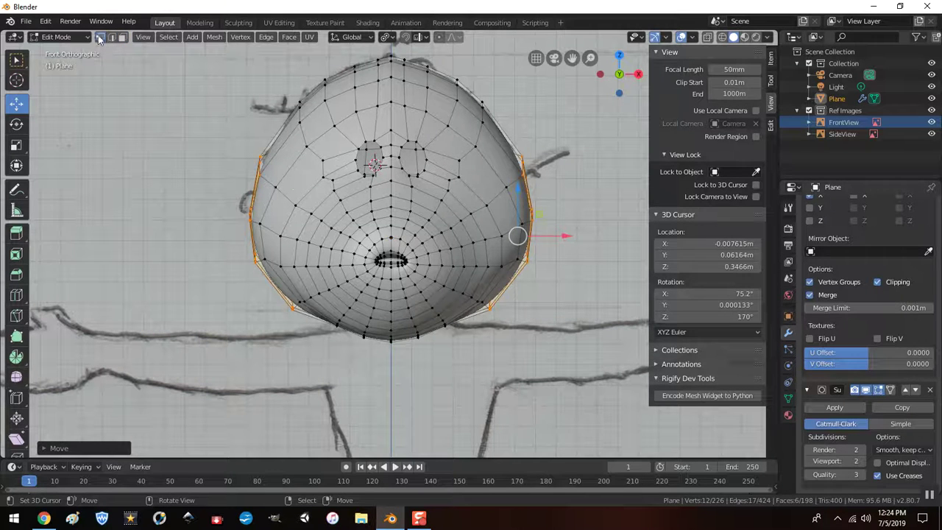